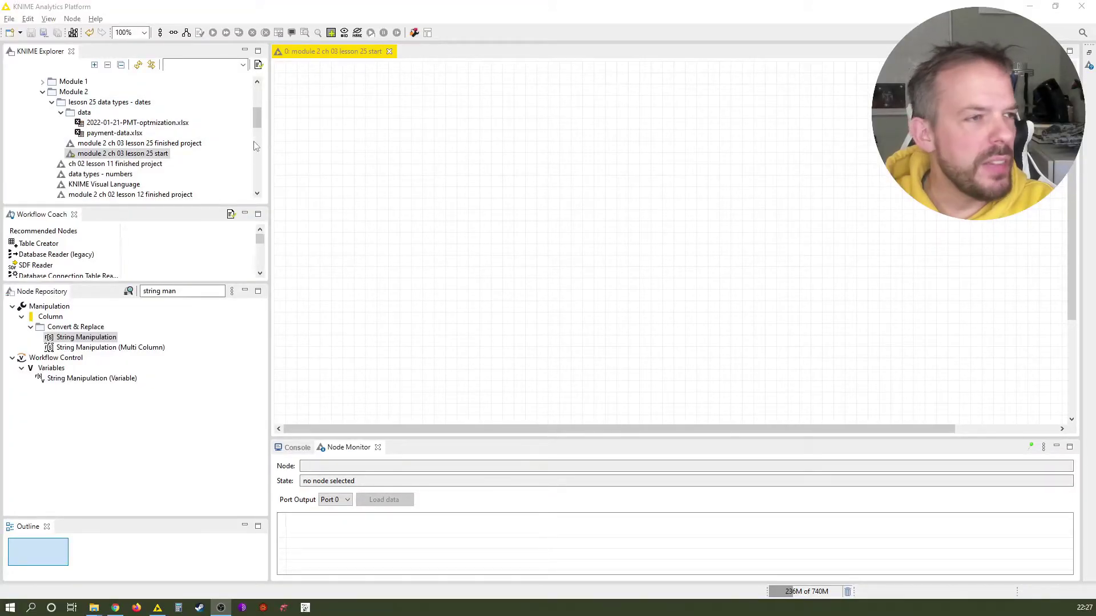
Add an Excel Reader for payment-data.xlsx from KNIME Explorer and accept its previewed settings
click(171, 123)
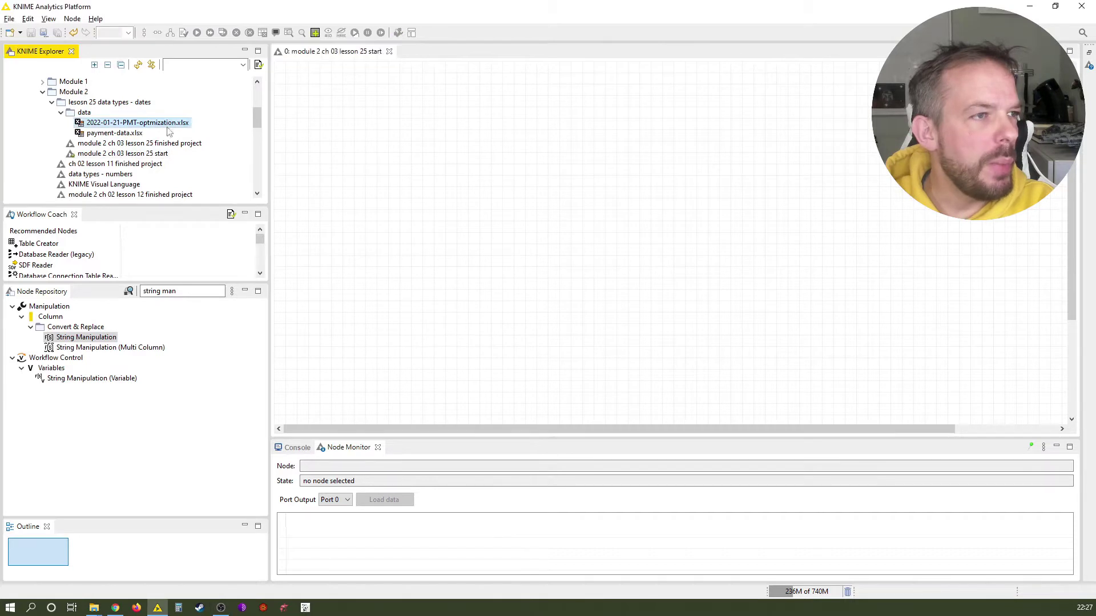
click(128, 134)
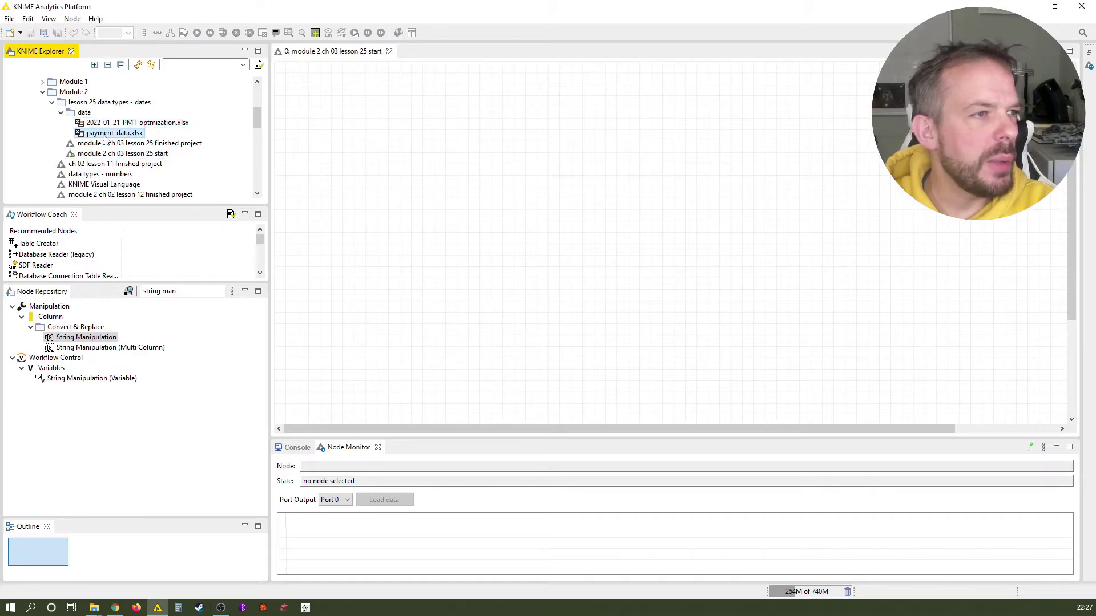
drag(108, 136, 411, 164)
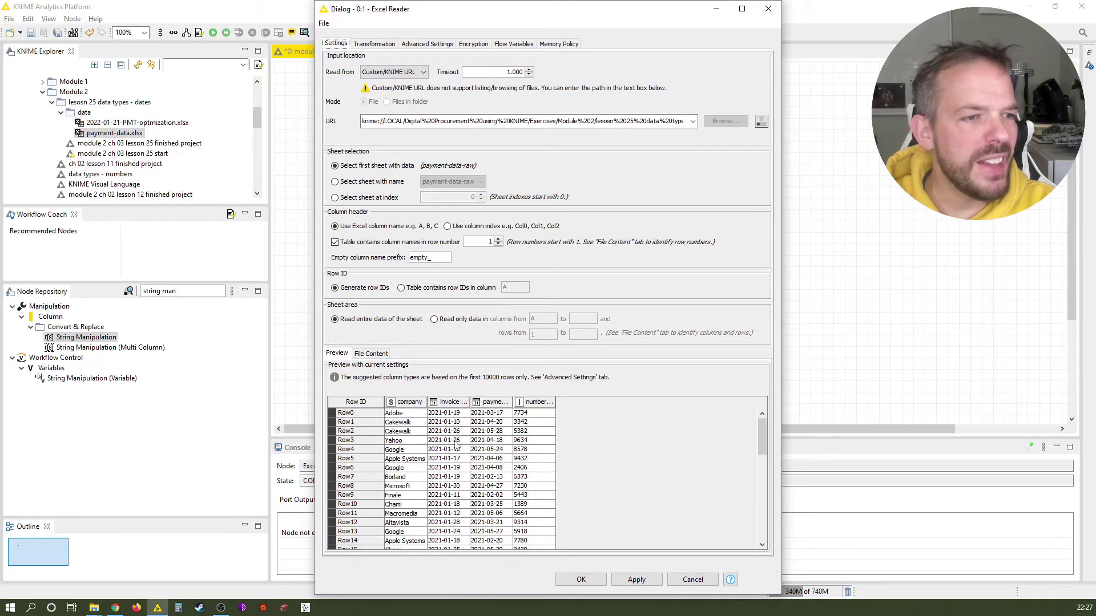
drag(467, 402, 587, 404)
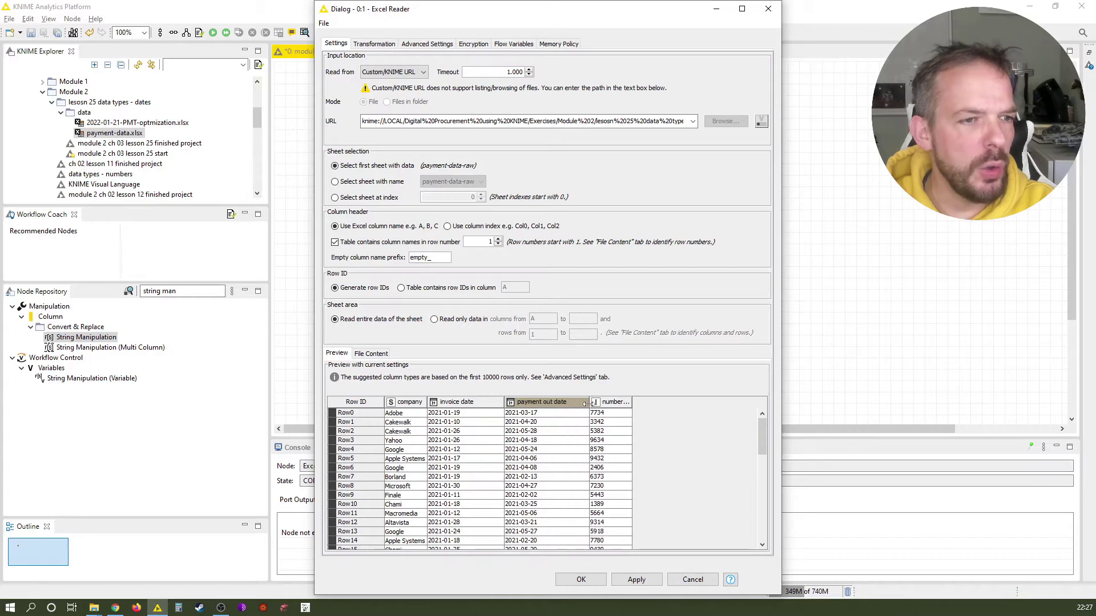
click(564, 580)
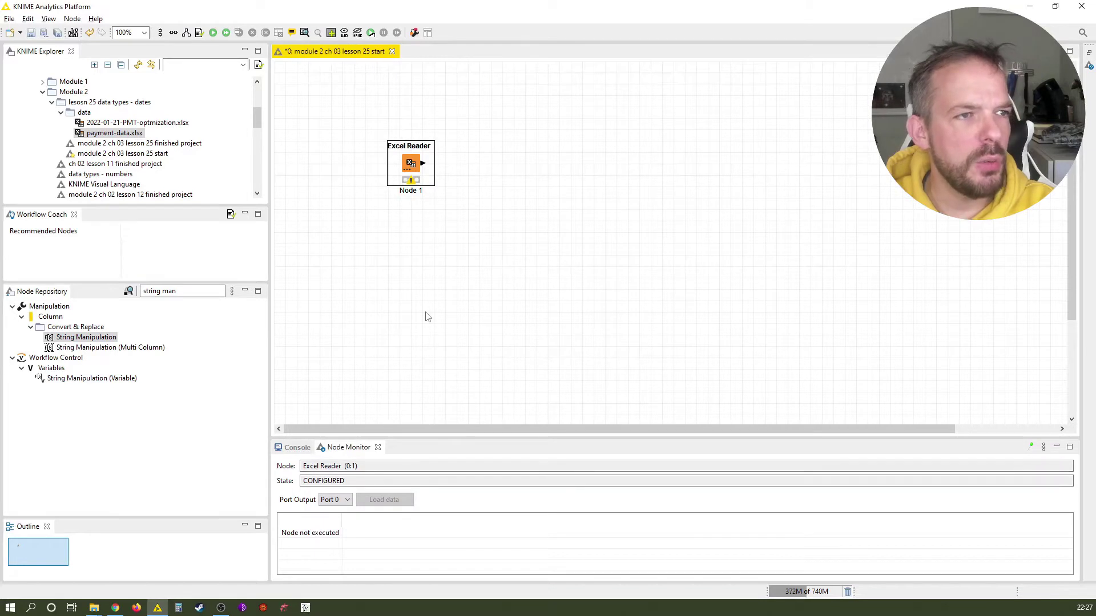
Relabel the reader node 'import payment data from Excel' across three lines
key(F2)
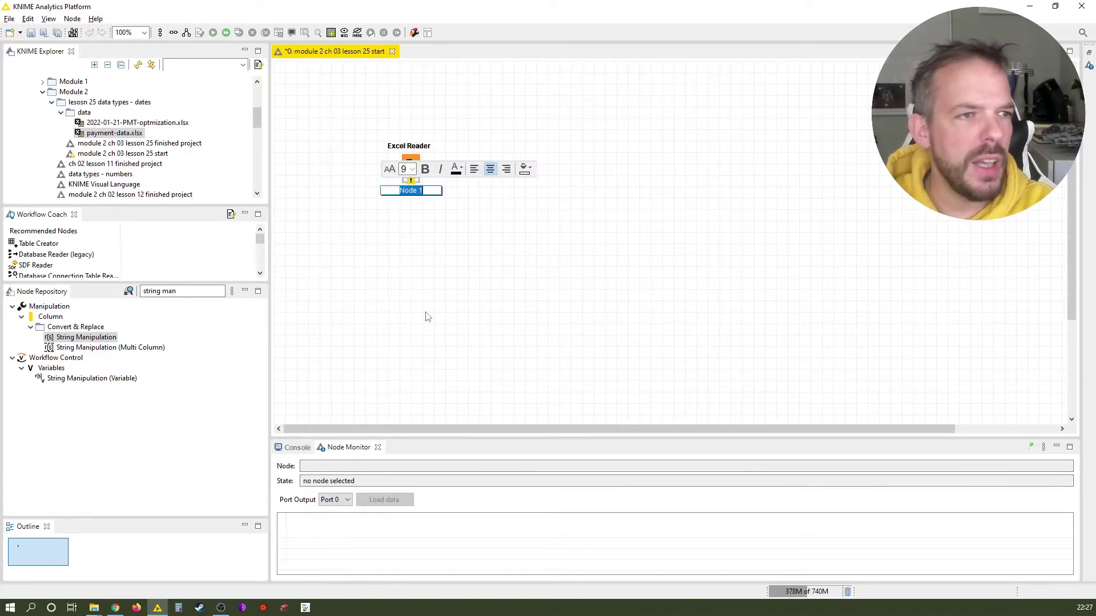
key(BackSpace)
text(import)
key(Return)
text(payment data)
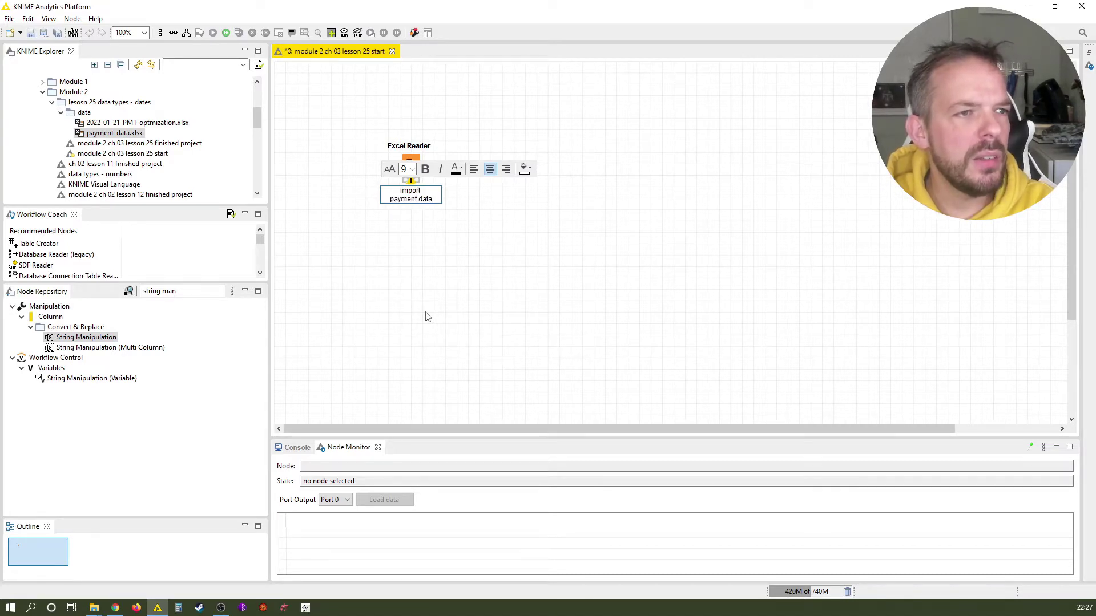
key(Return)
text(from Excel)
Execute the Excel Reader to load the 1000 payment rows
click(471, 316)
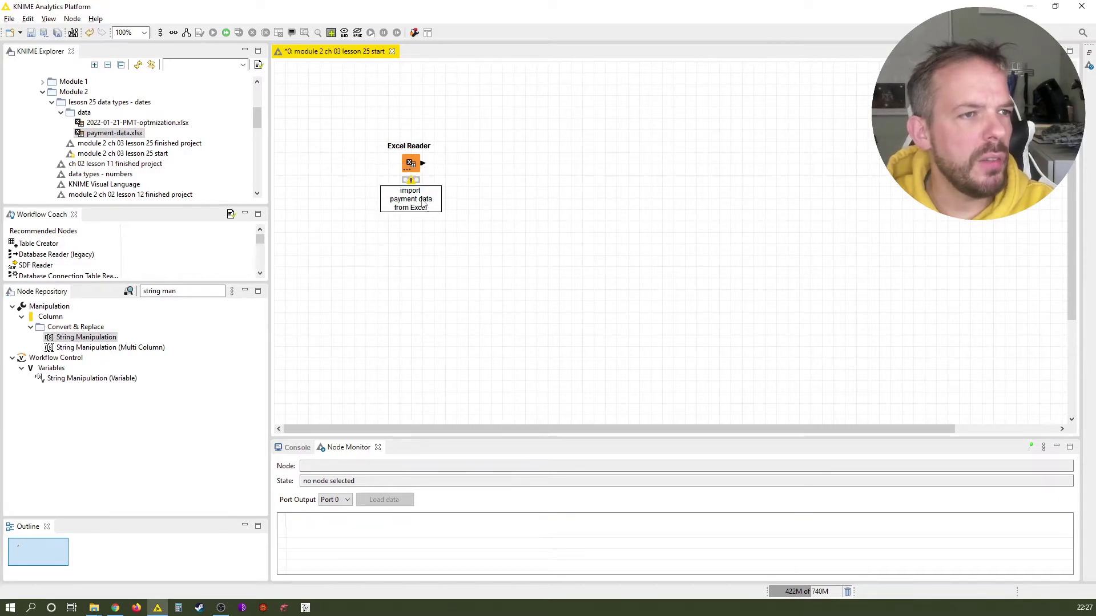
click(409, 167)
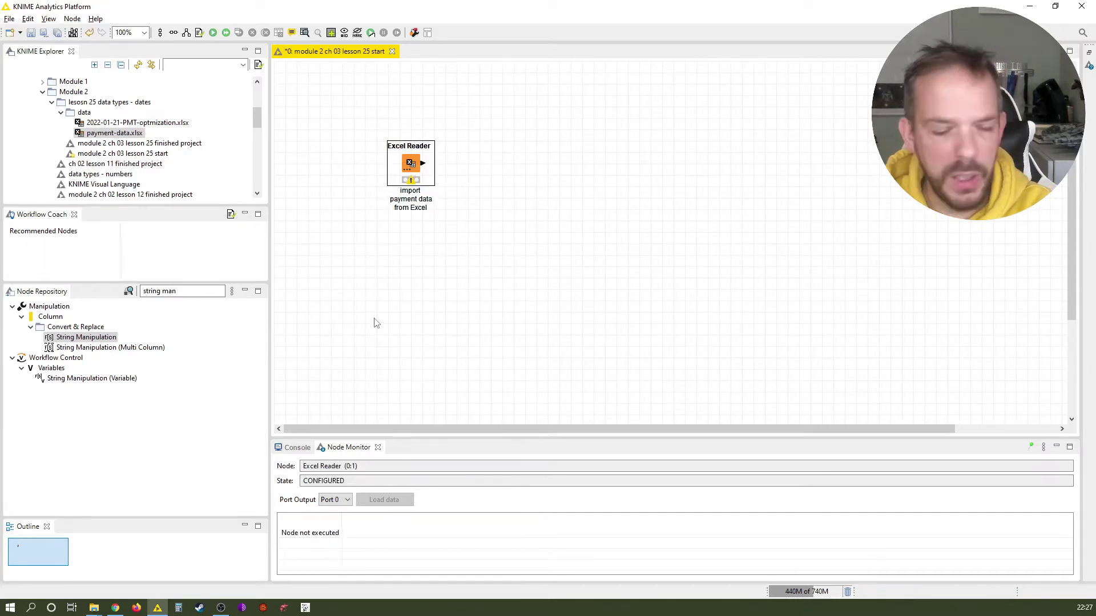
key(F7)
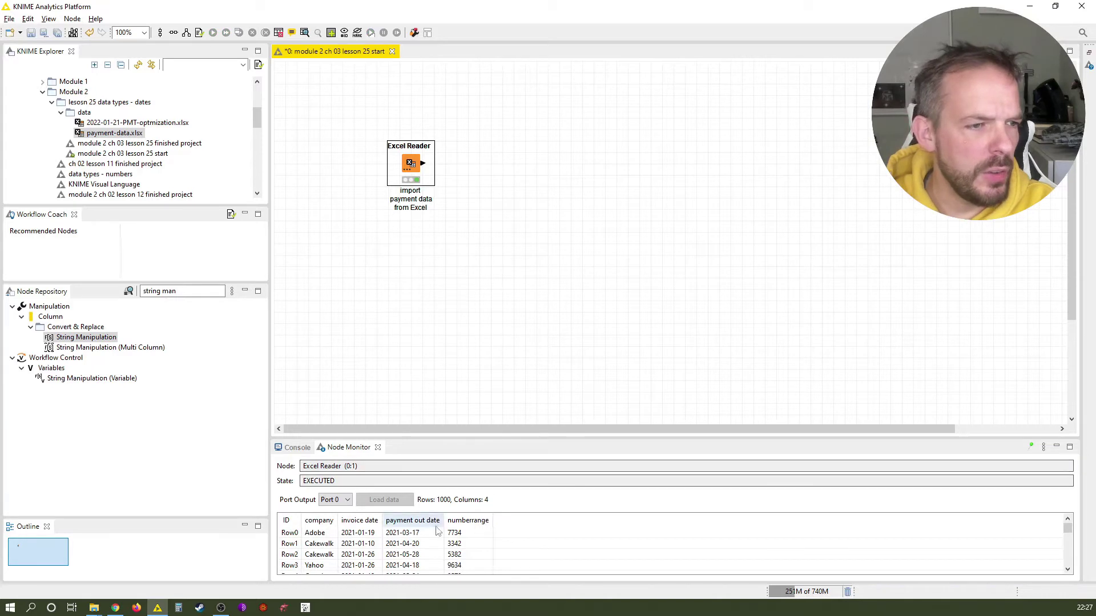
Inspect the reader's 1000-row output table, then shift the node lower on the canvas
right_click(411, 170)
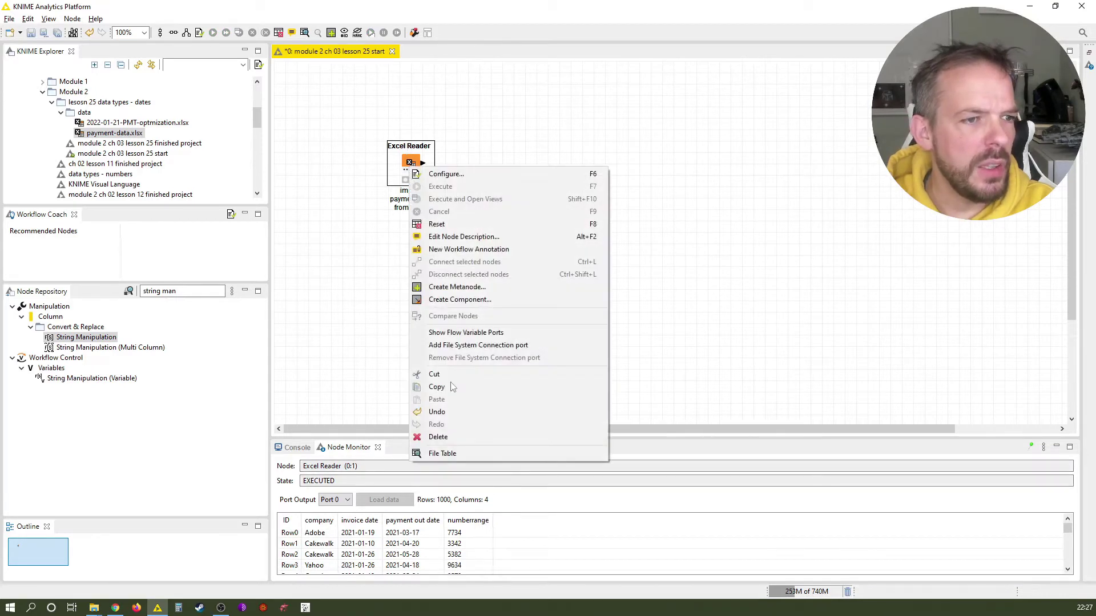
click(502, 455)
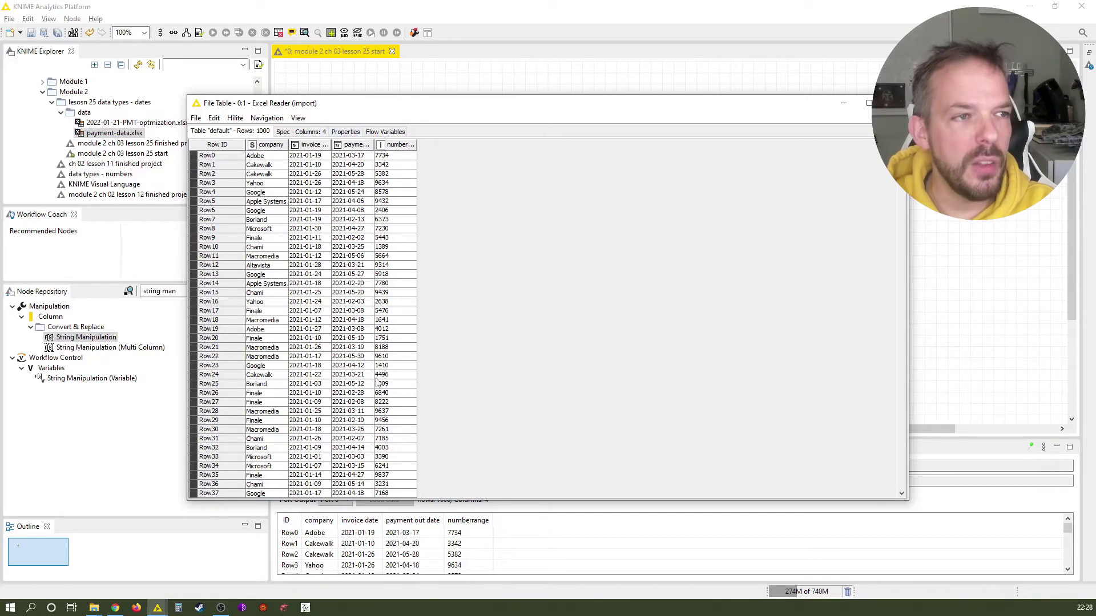
click(895, 102)
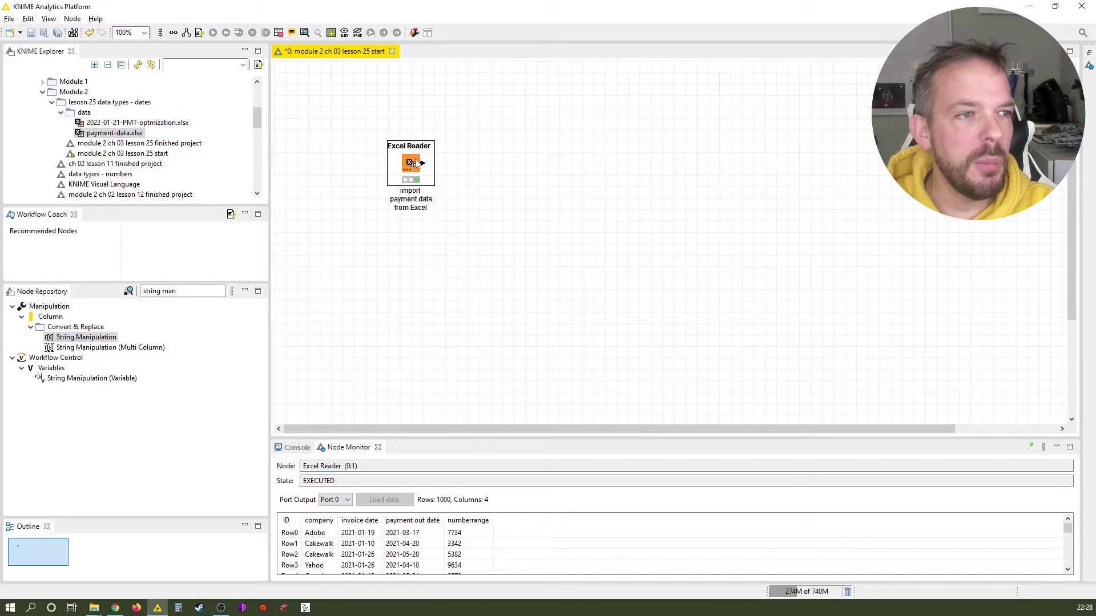
drag(417, 164, 417, 210)
click(551, 308)
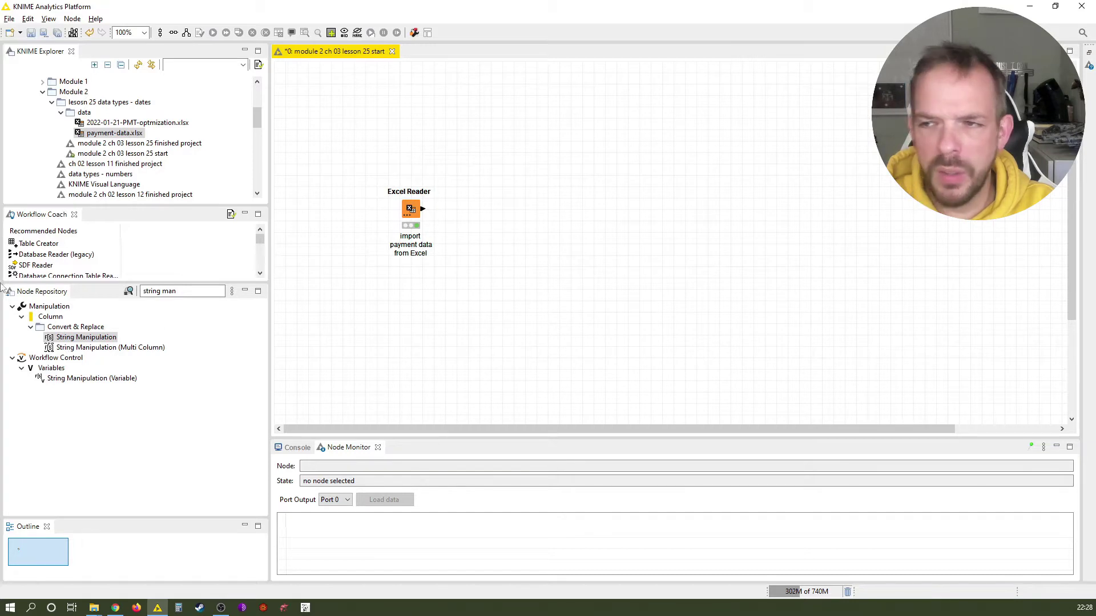
Search 'date' and attach a Date&Time Difference node after the Excel Reader
triple_click(183, 291)
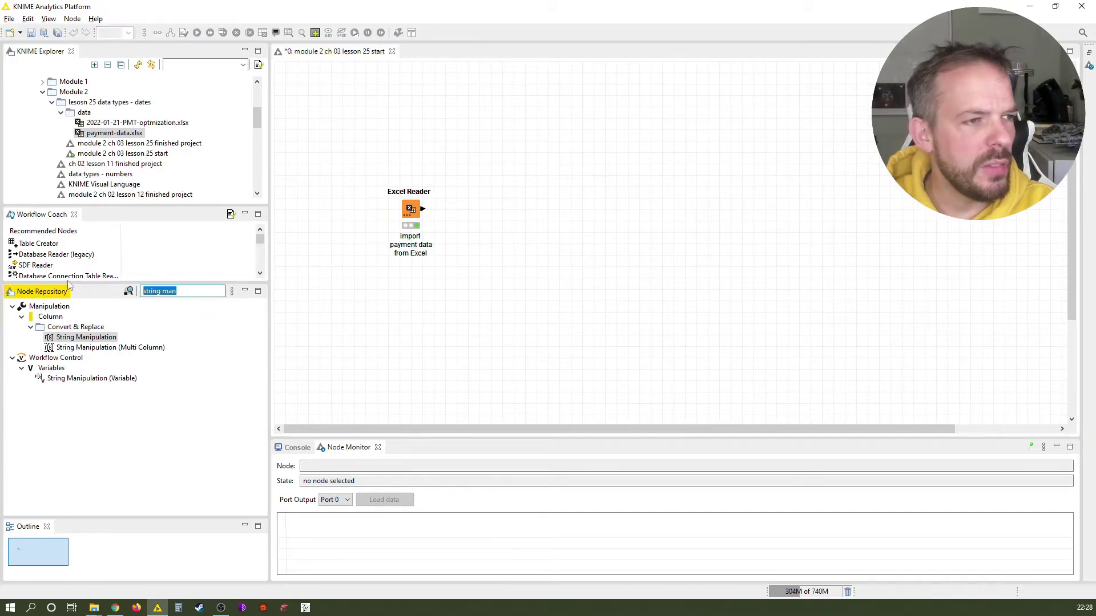
text(date)
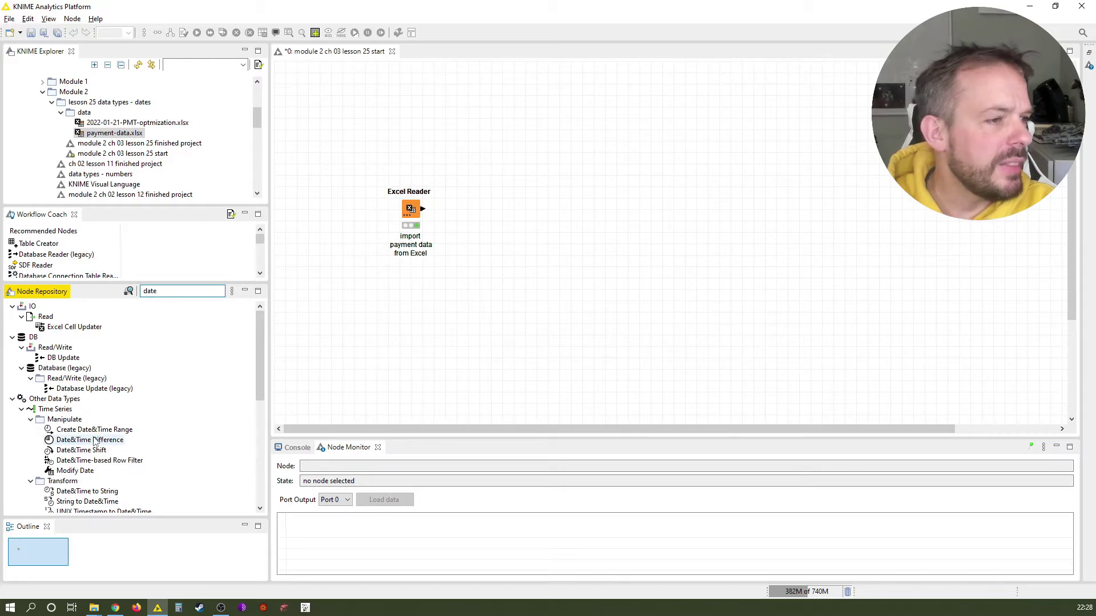
click(92, 442)
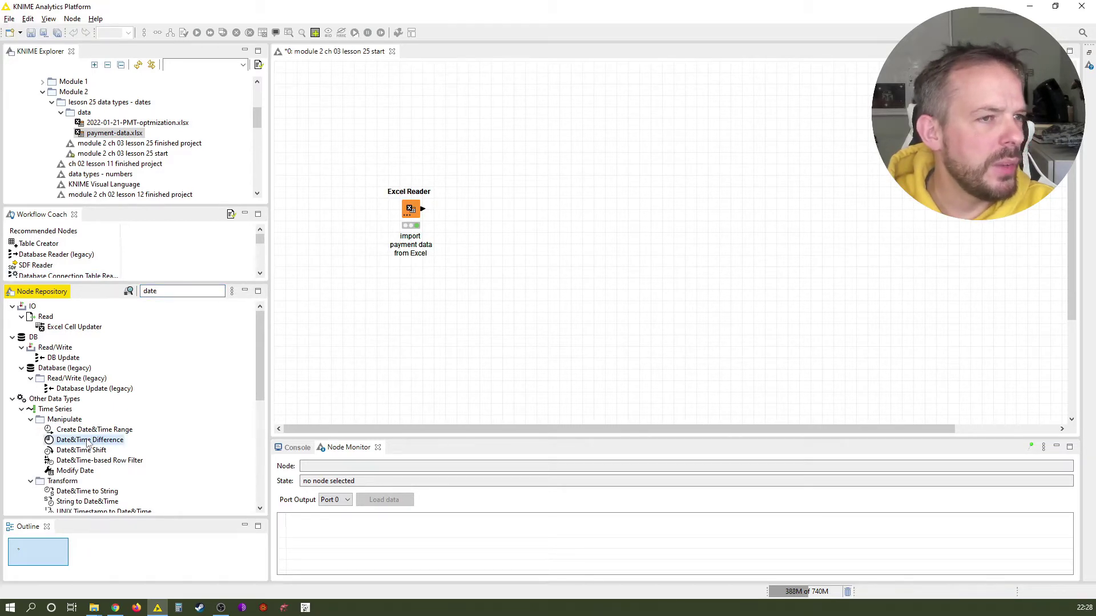
click(407, 215)
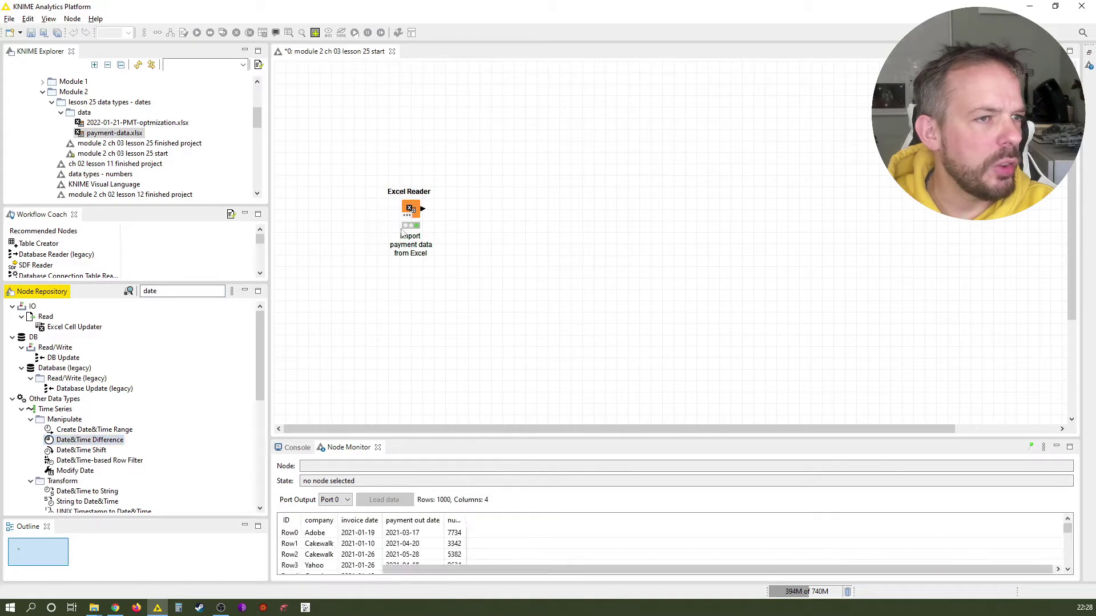
click(93, 442)
double_click(93, 442)
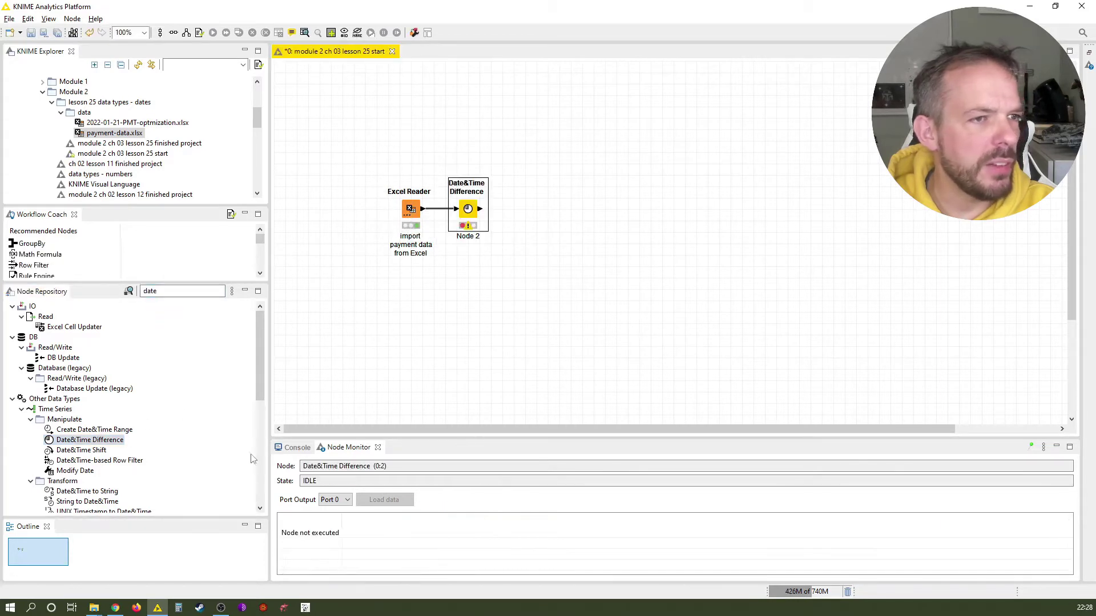
Configure it to compute Days from invoice date to payment out date
double_click(468, 212)
click(468, 214)
click(456, 226)
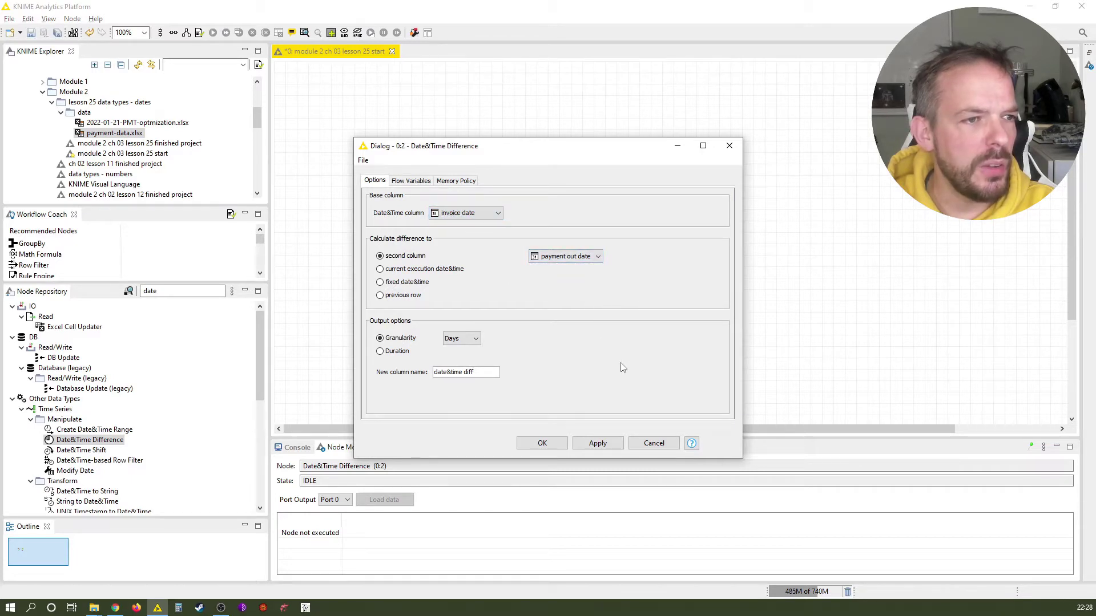
click(454, 339)
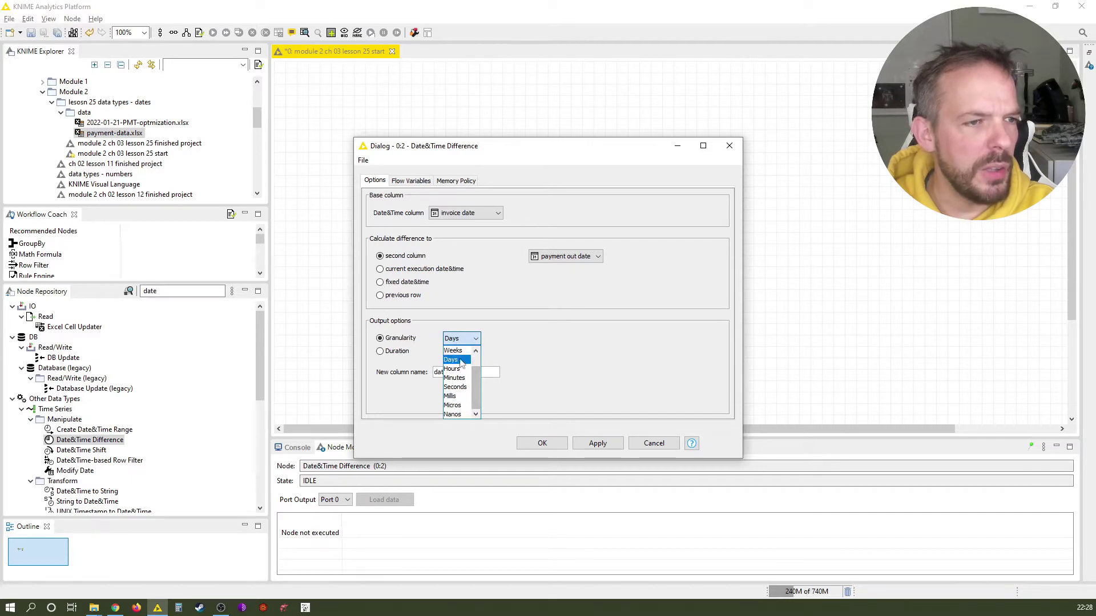
click(471, 359)
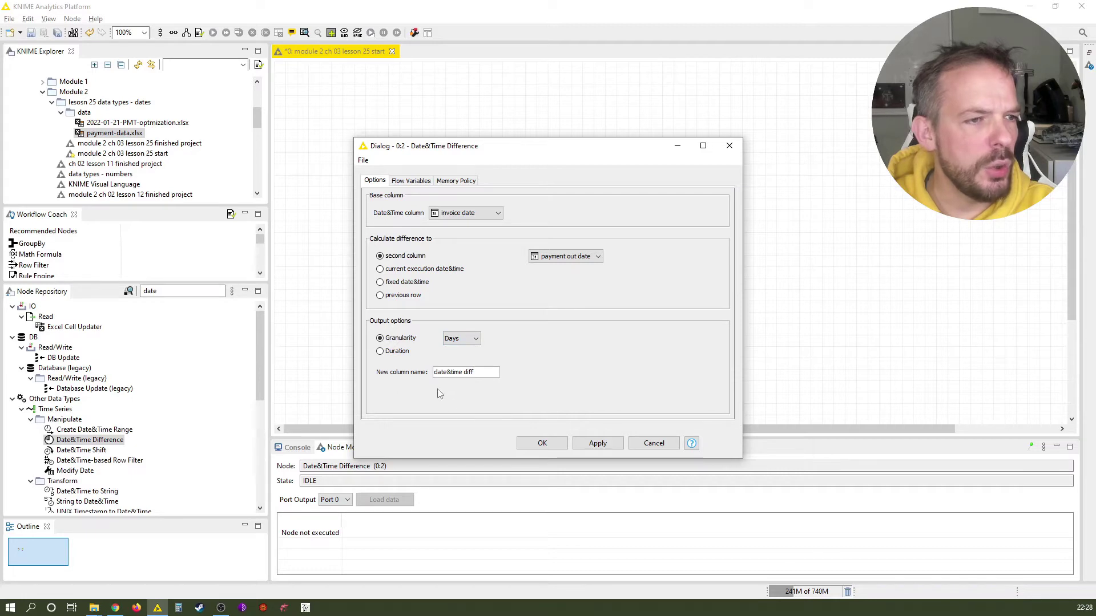
click(542, 444)
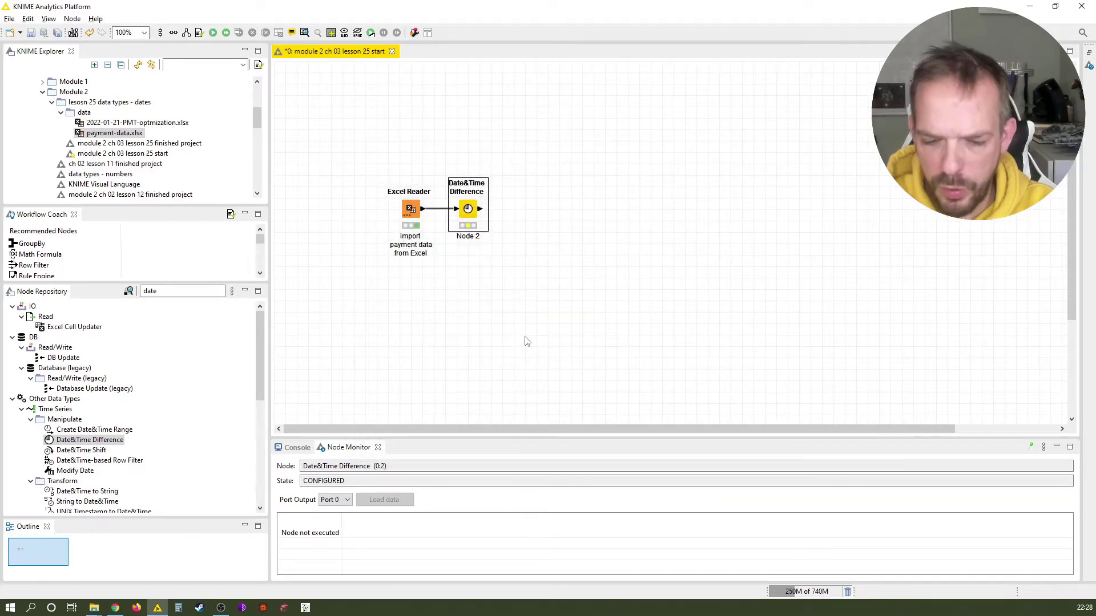
Label the node 'calc the days from invoice > payment' over three lines
key(F2)
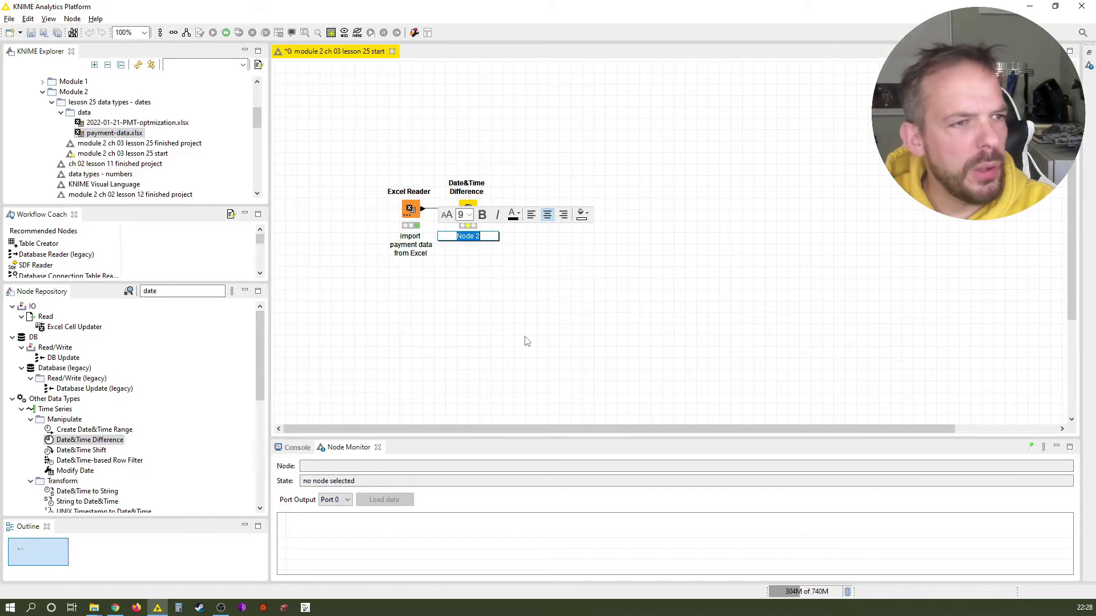
text(calc the)
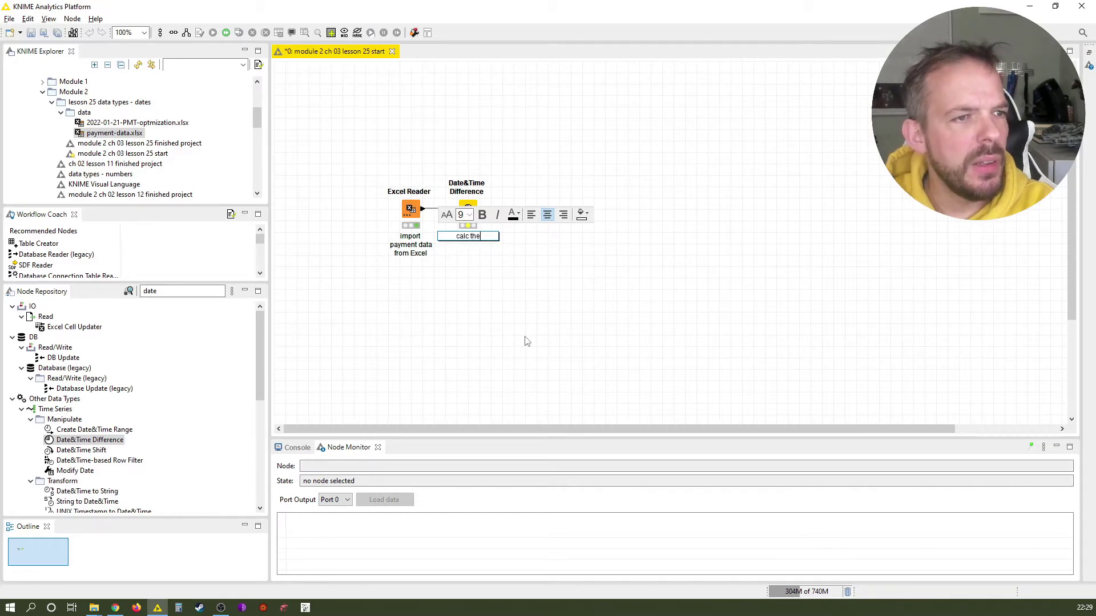
key(Return)
key(BackSpace)
key(BackSpace)
key(BackSpace)
key(BackSpace)
key(Return)
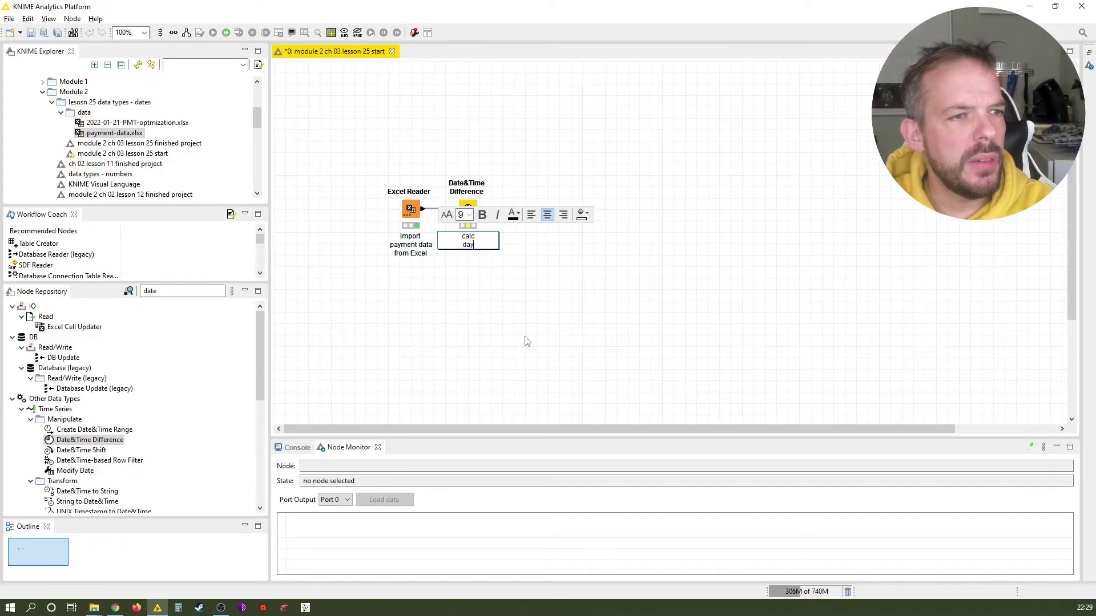
text(days from)
key(Return)
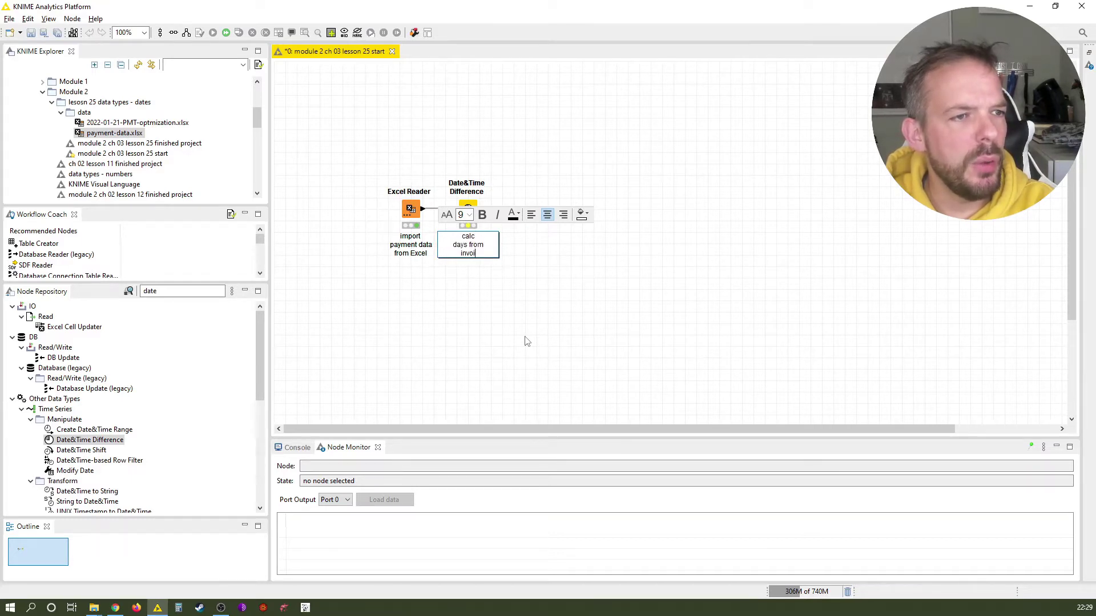
text(invoice > payment)
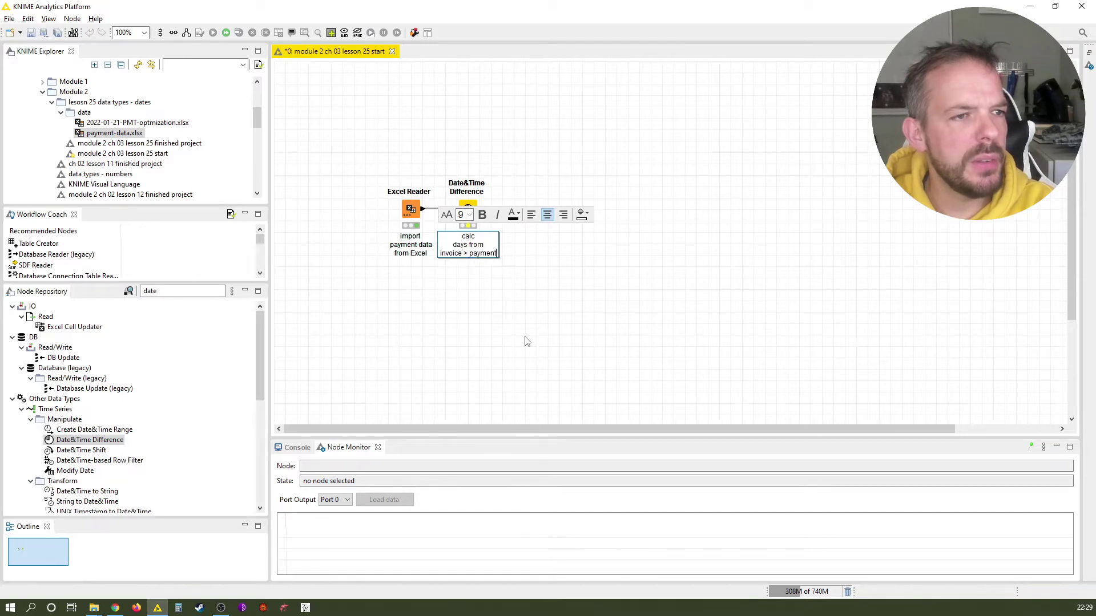
click(485, 286)
Align the node beside the reader and execute it to add the datetime diff column
click(475, 211)
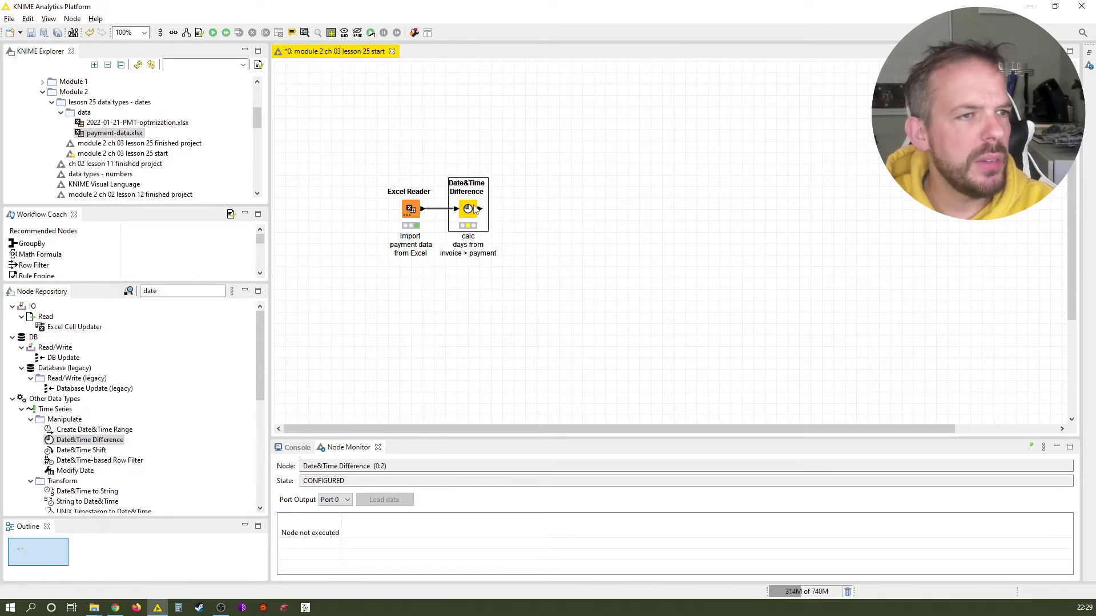
key(ctrl+shift+Right)
key(ctrl+shift+Right)
key(ctrl+shift+Right)
key(ctrl+shift+Right)
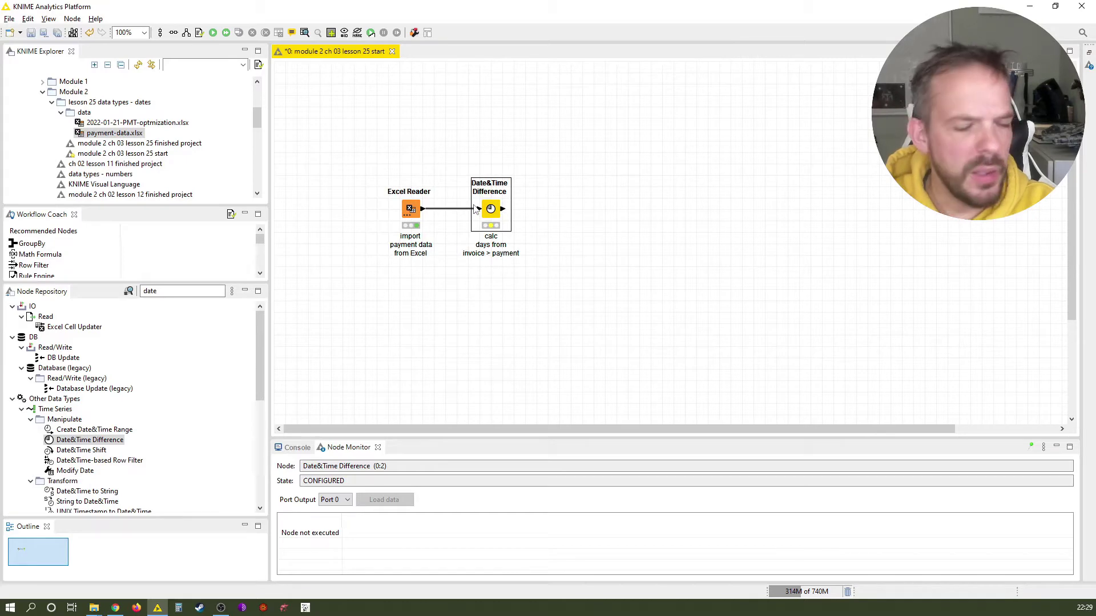
key(F7)
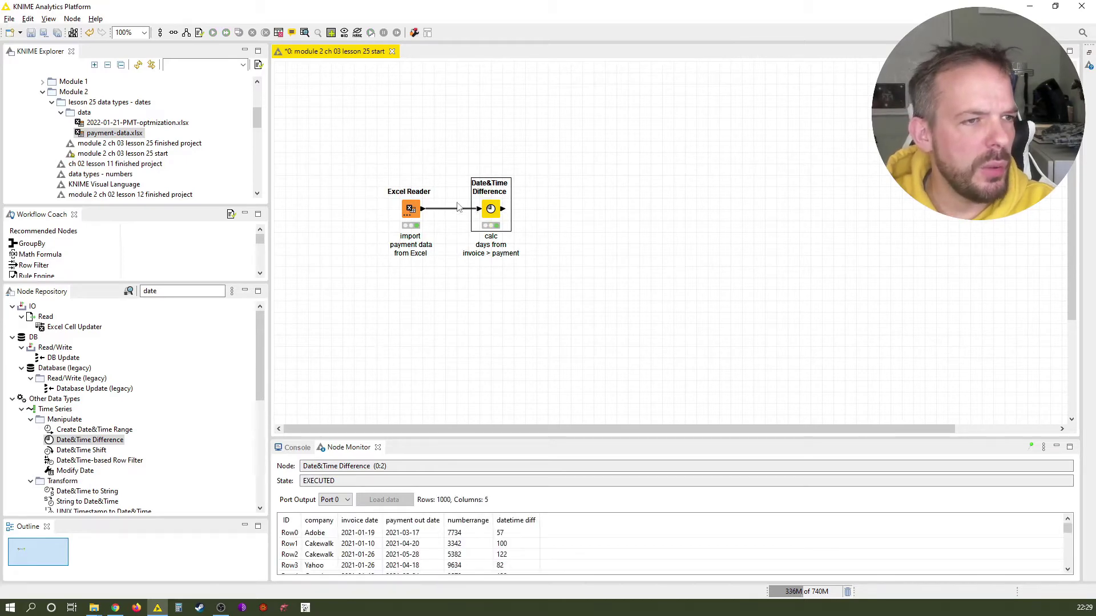
right_click(488, 209)
click(522, 470)
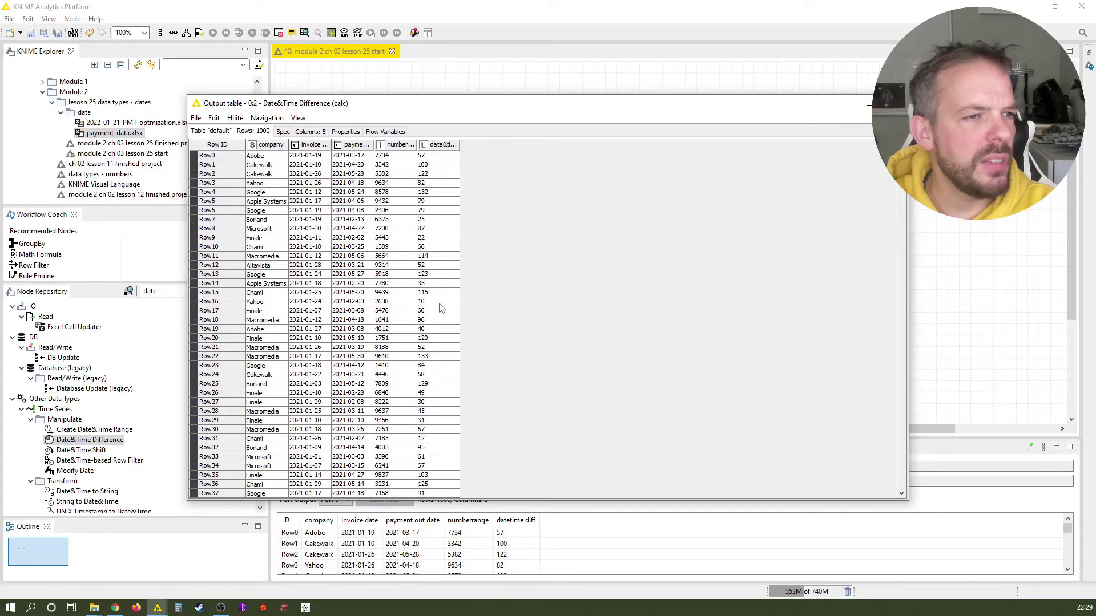
click(894, 103)
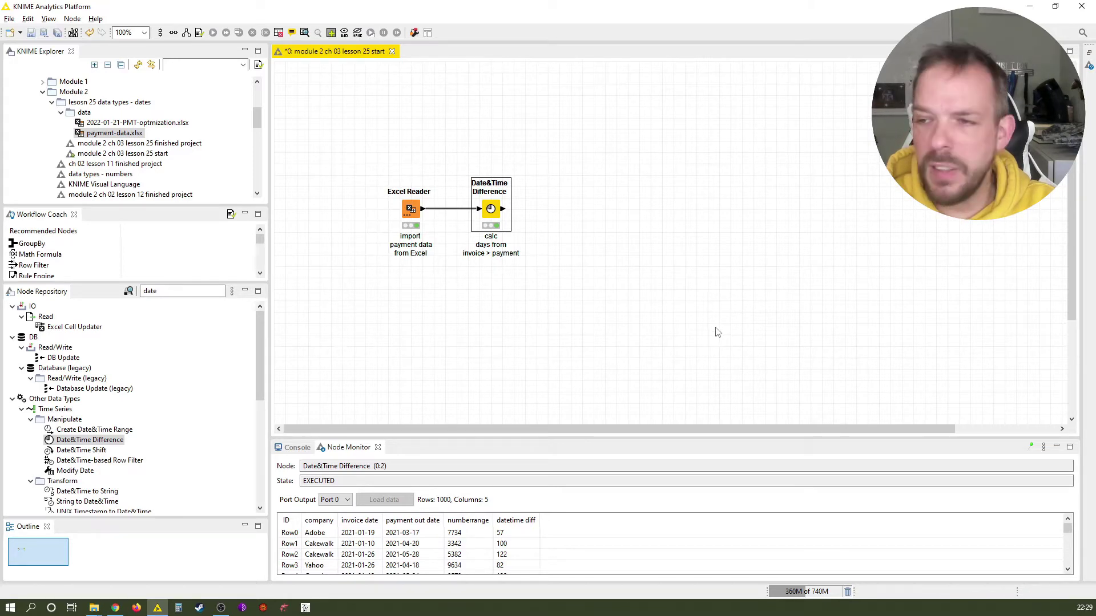
Search 'groupby' and attach a GroupBy node to the Excel Reader
click(418, 217)
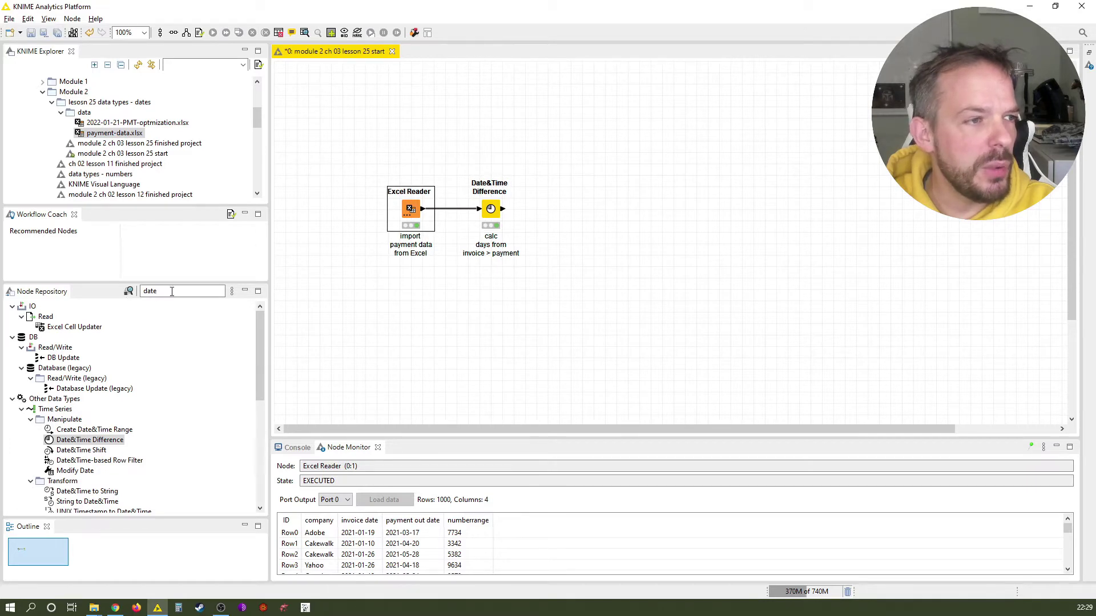
click(121, 294)
text(groupby)
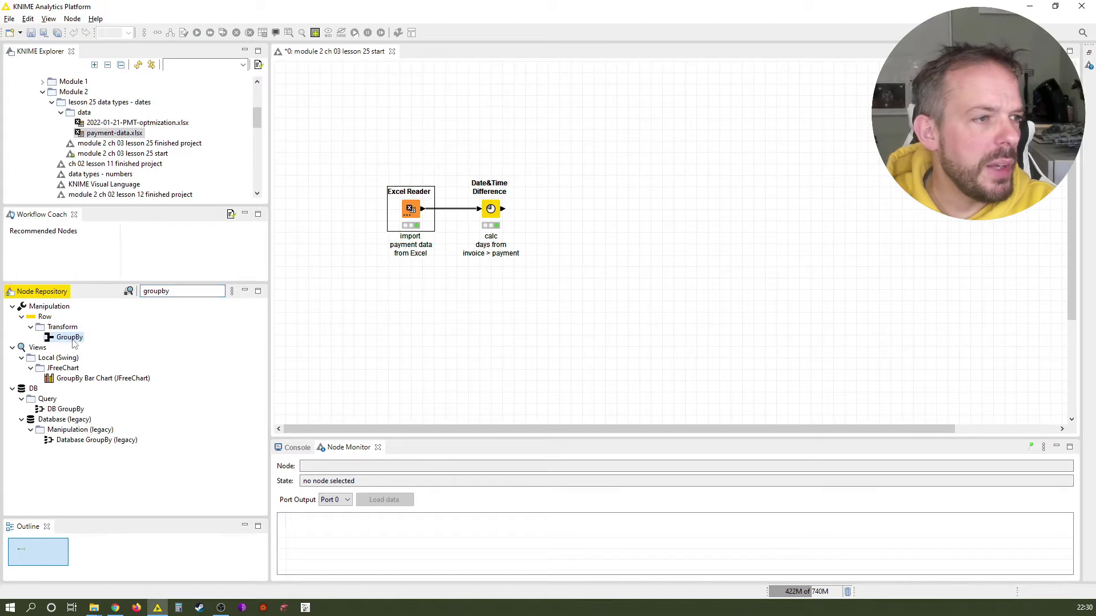
click(70, 337)
double_click(70, 337)
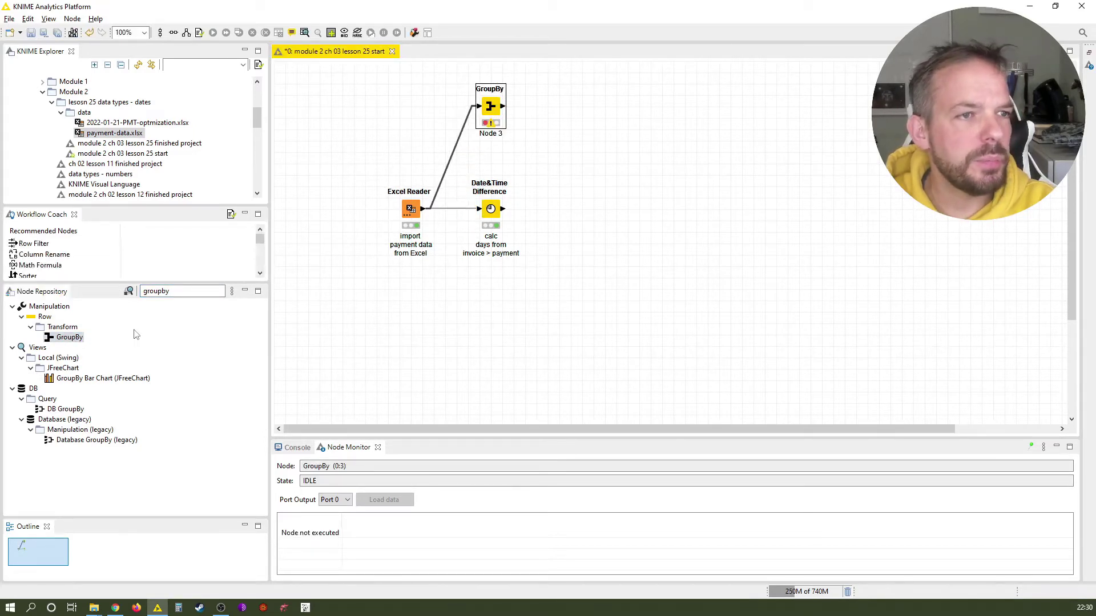
Label the GroupBy node 'group number of invoices by date'
key(F2)
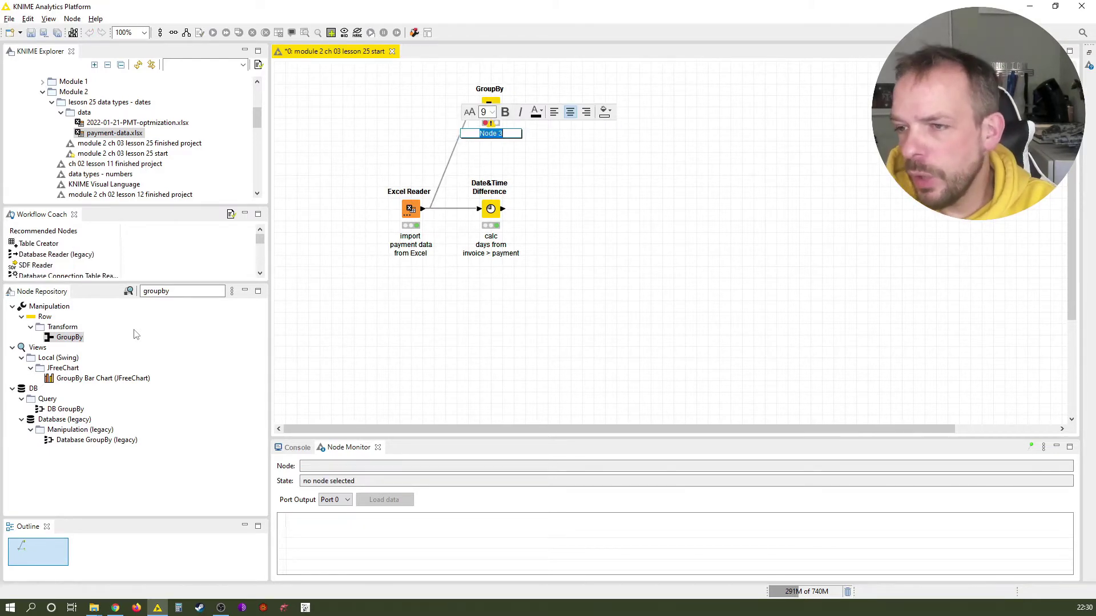
text(group)
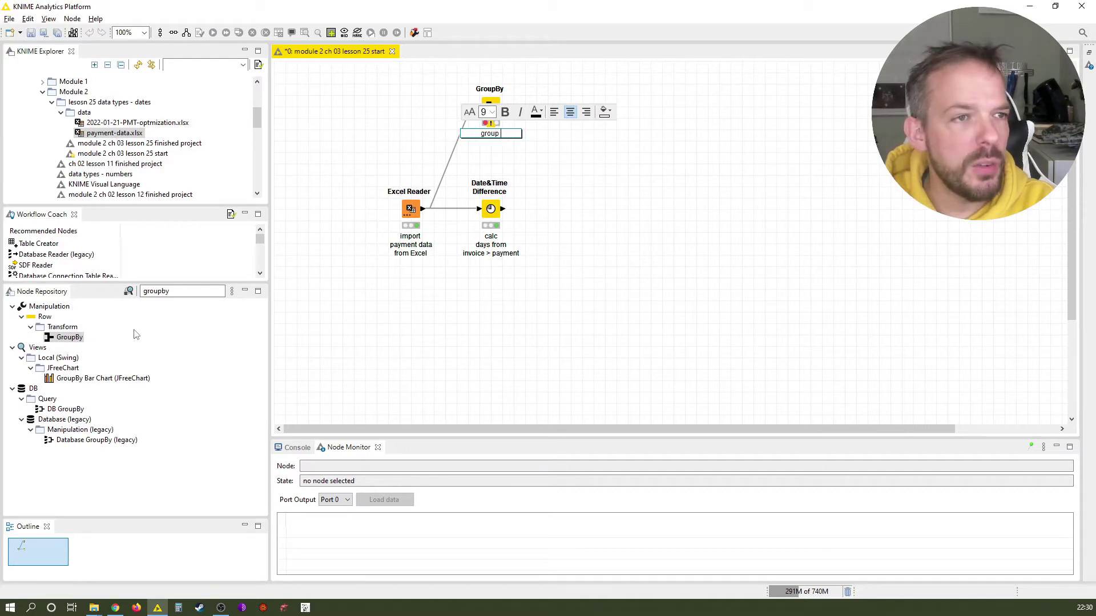
text( number of i)
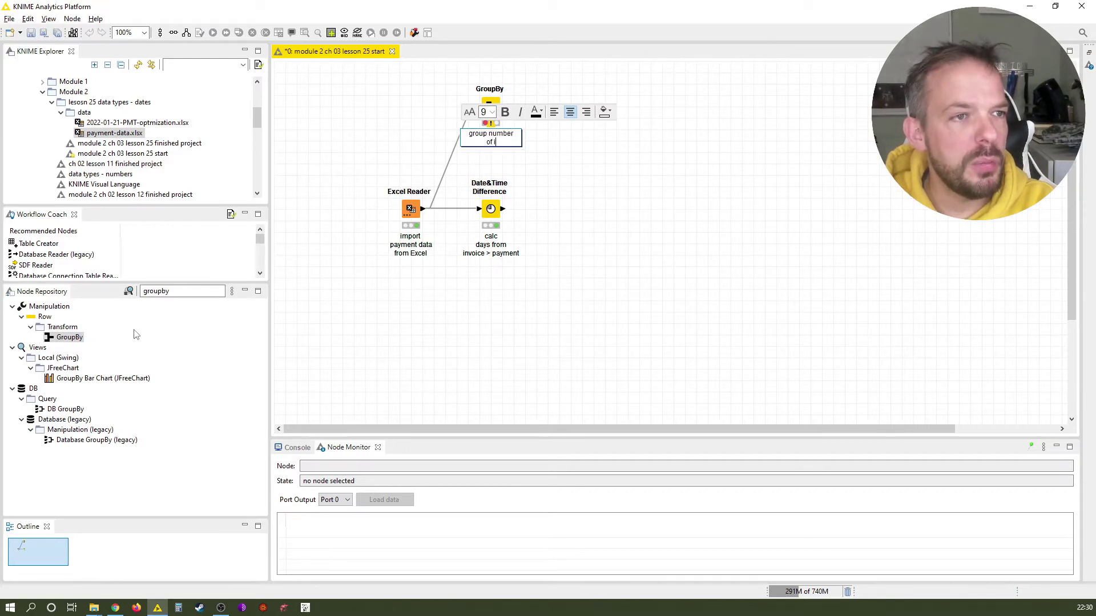
text(nvoices)
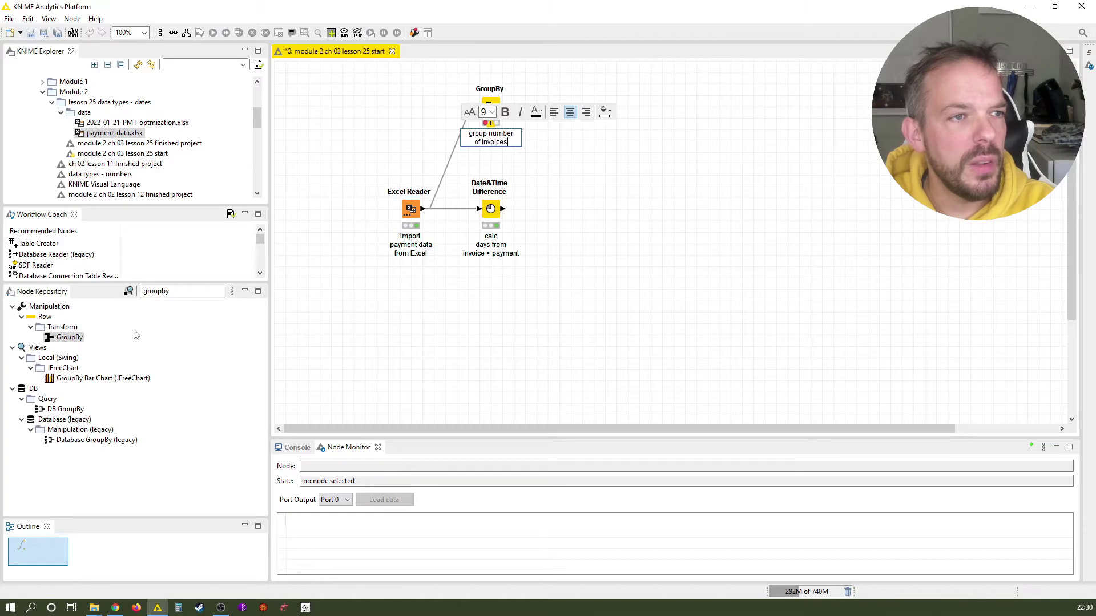
text( by date)
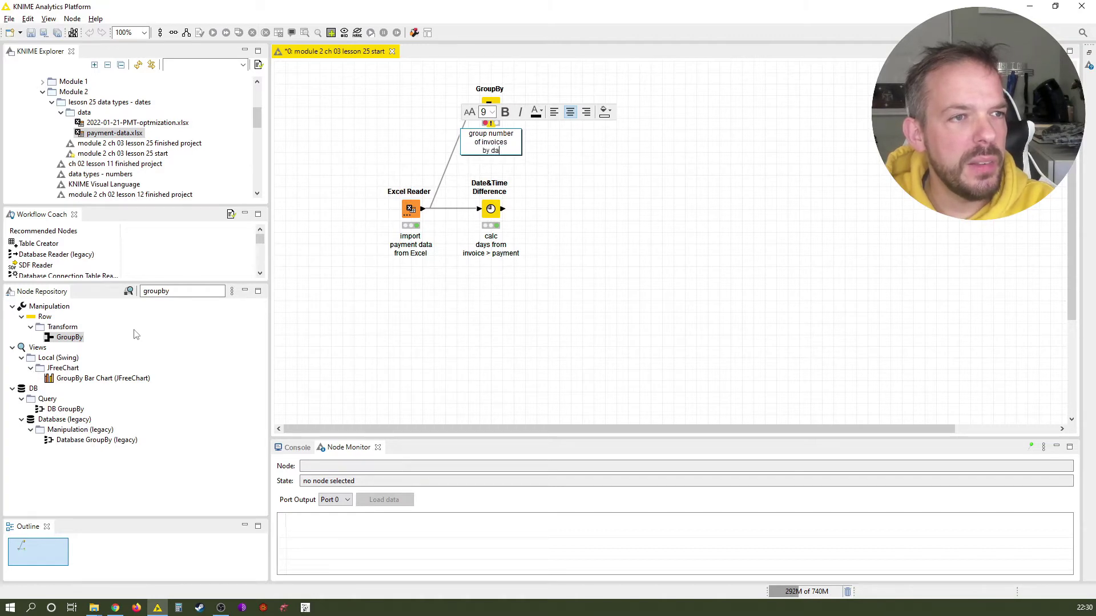
click(673, 315)
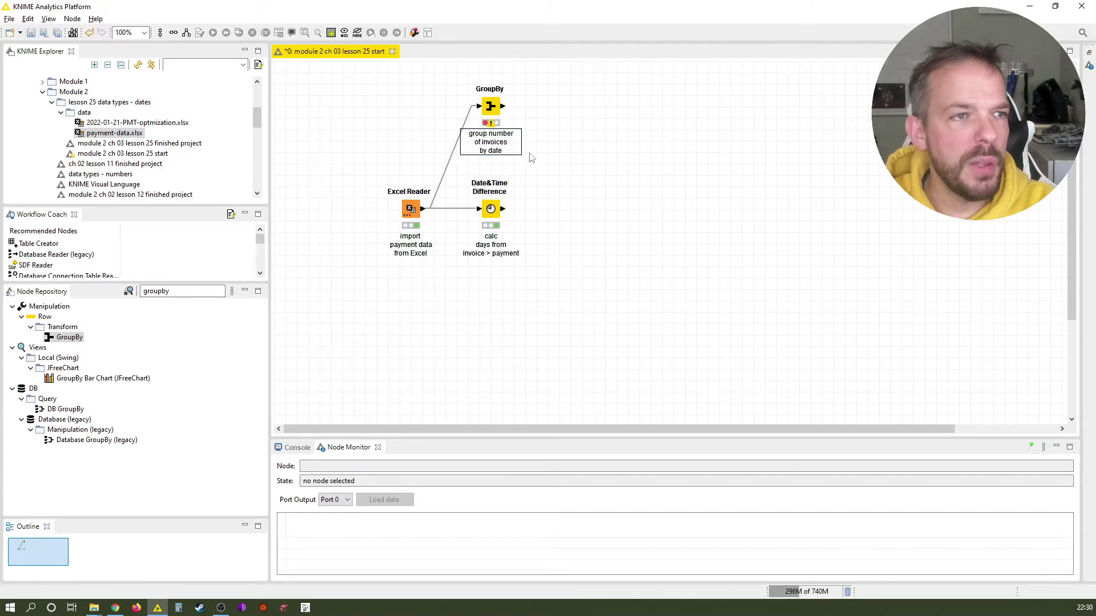
click(490, 109)
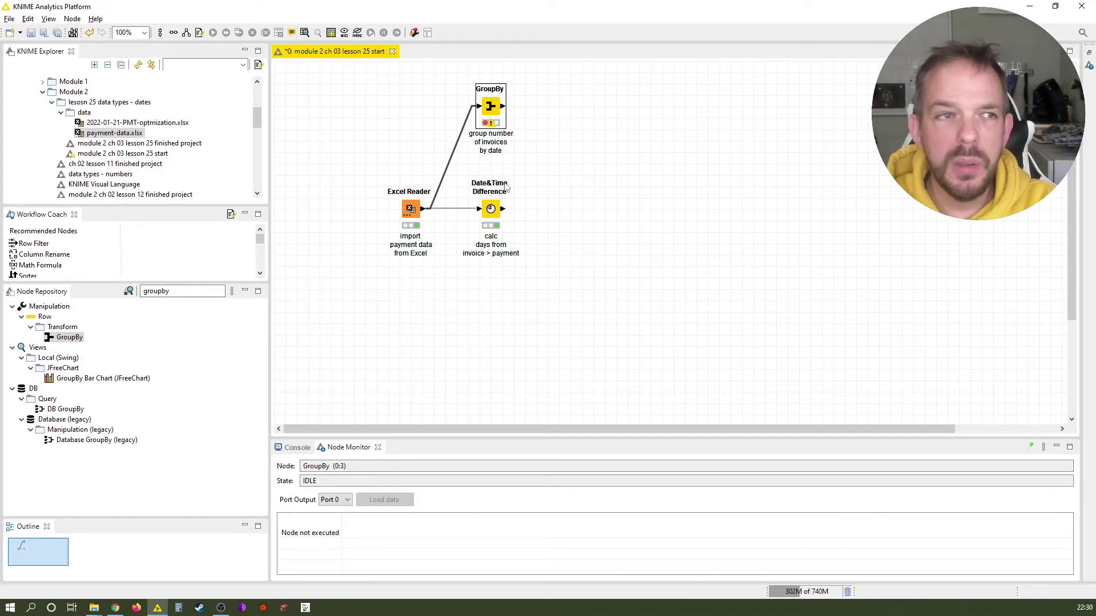
Group by invoice date, aggregate company with Count, and keep original column names
key(F6)
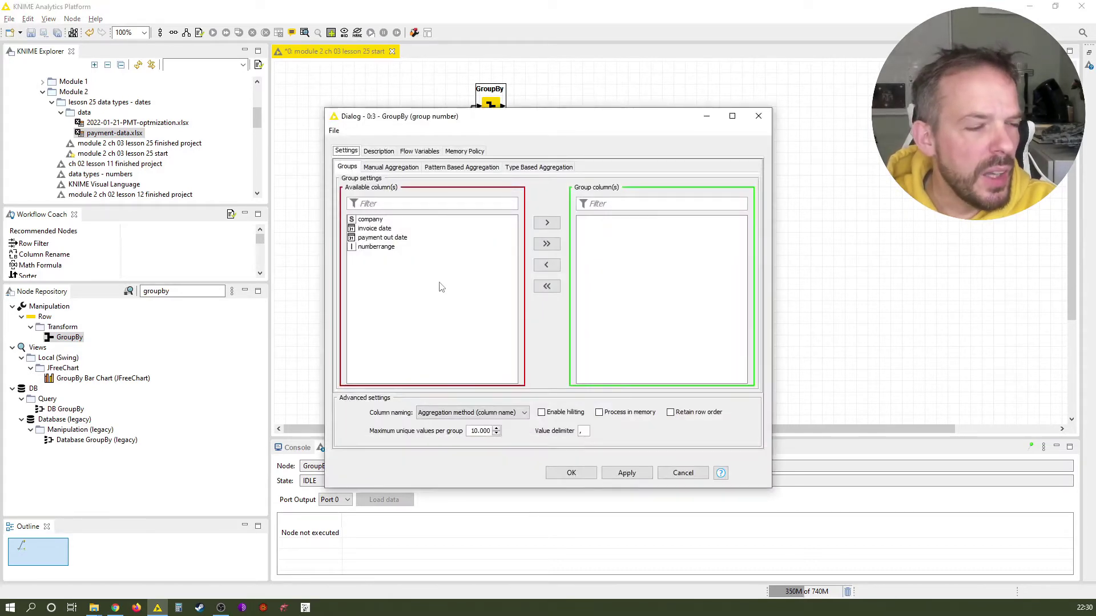
click(382, 229)
click(546, 223)
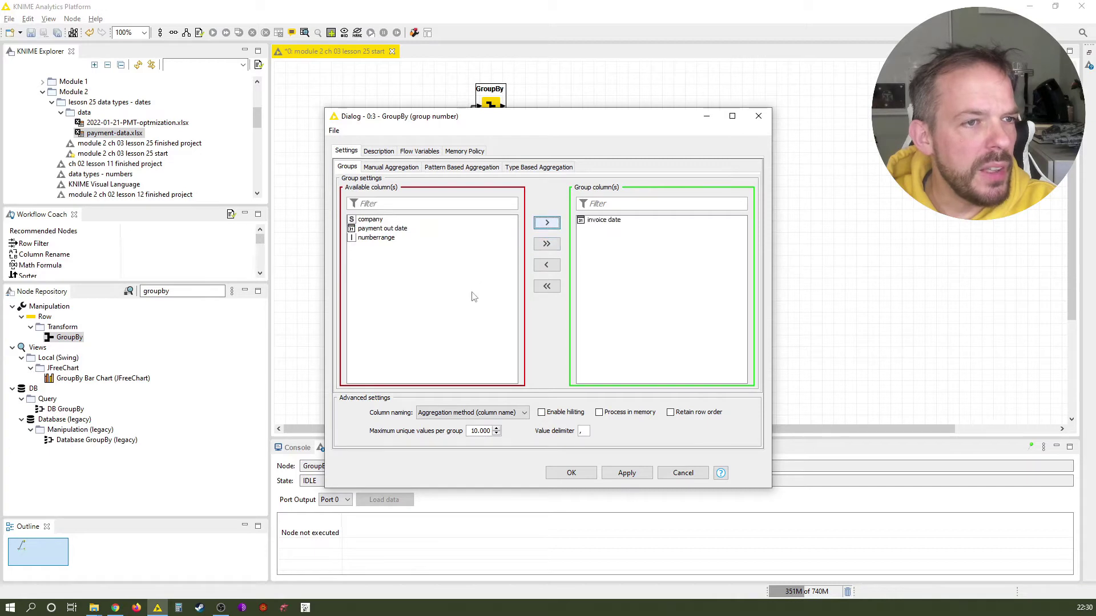
click(382, 169)
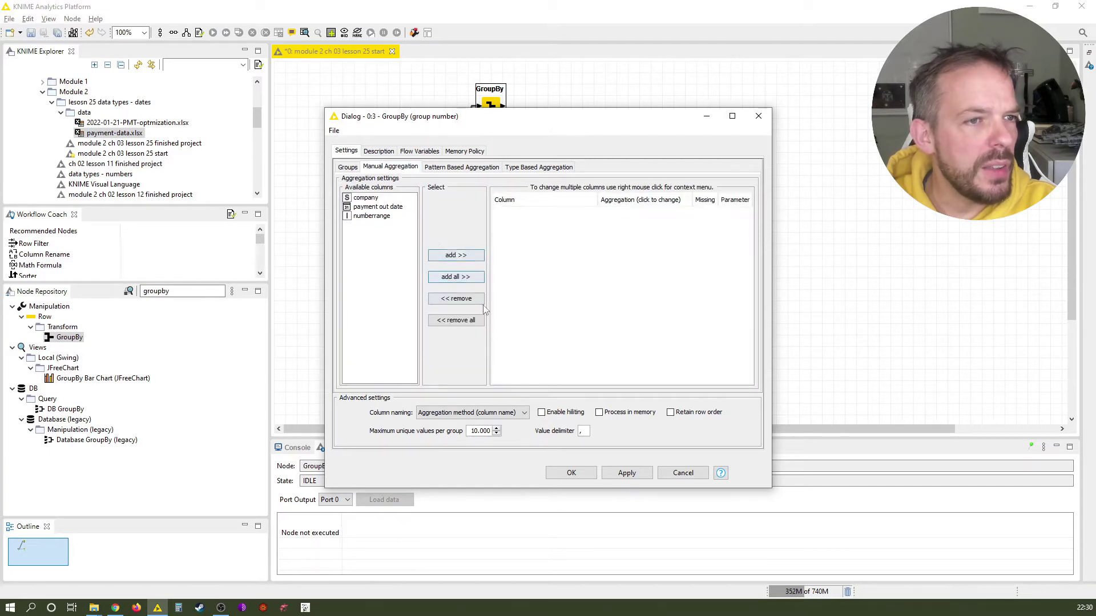
click(365, 198)
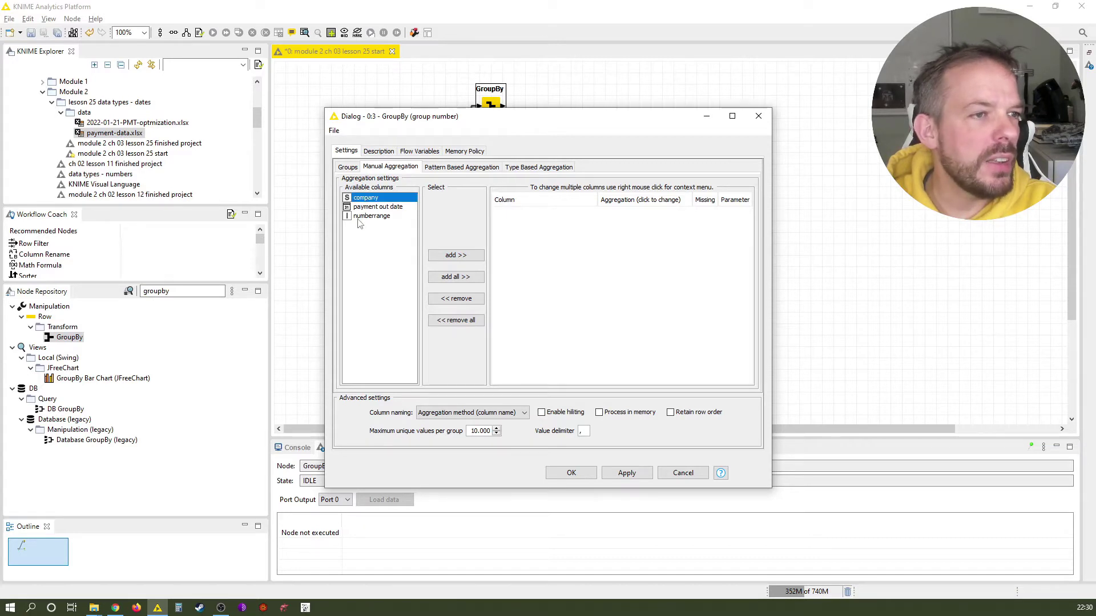
double_click(392, 199)
click(636, 211)
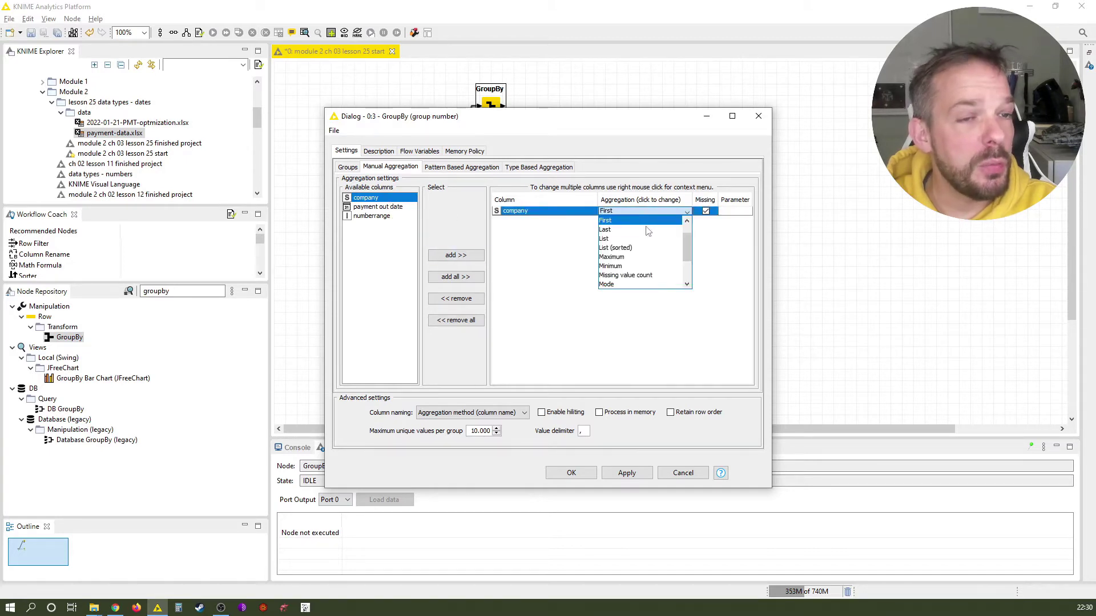
scroll(686, 264, up, 3)
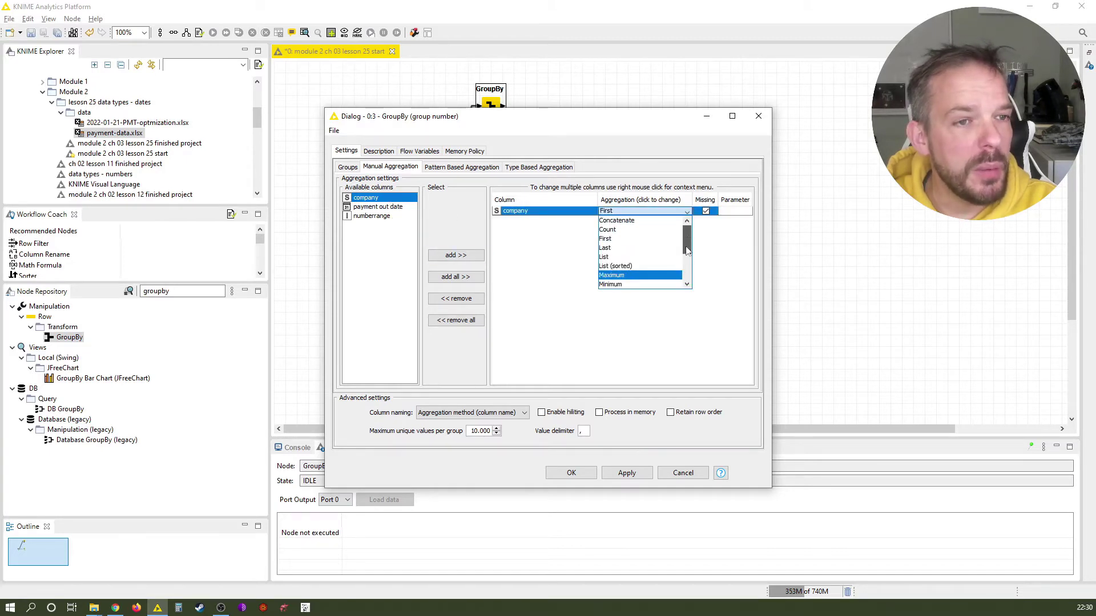
click(645, 234)
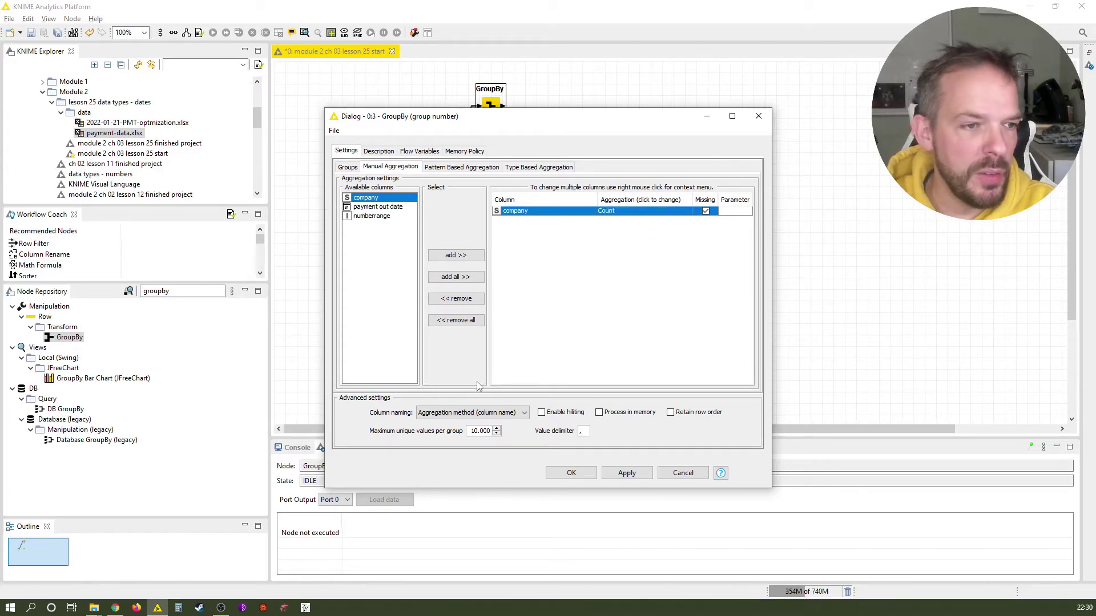
click(469, 414)
click(448, 425)
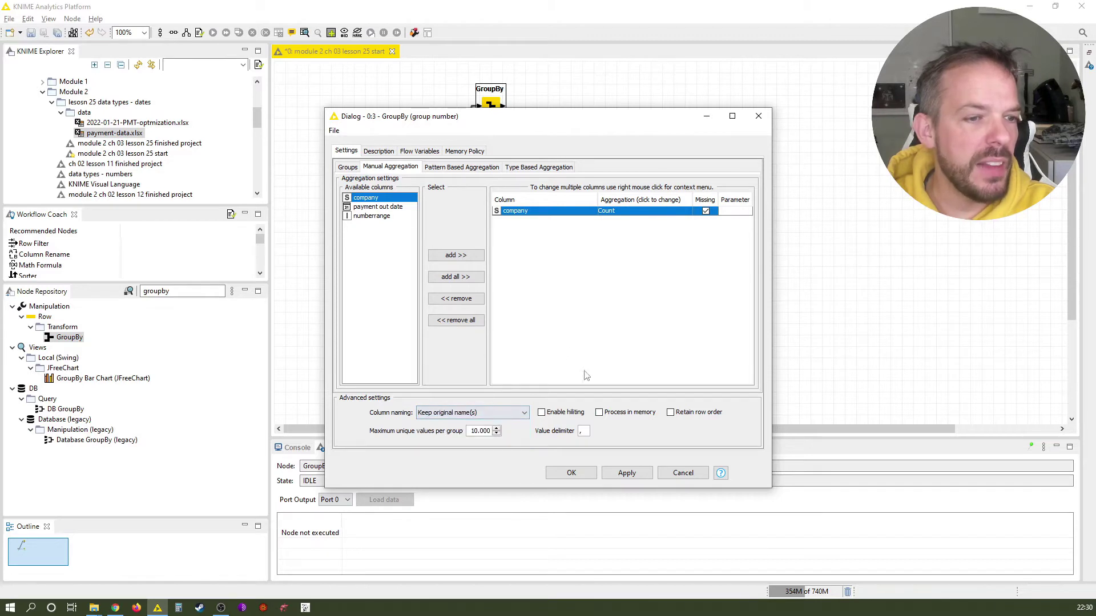
click(565, 474)
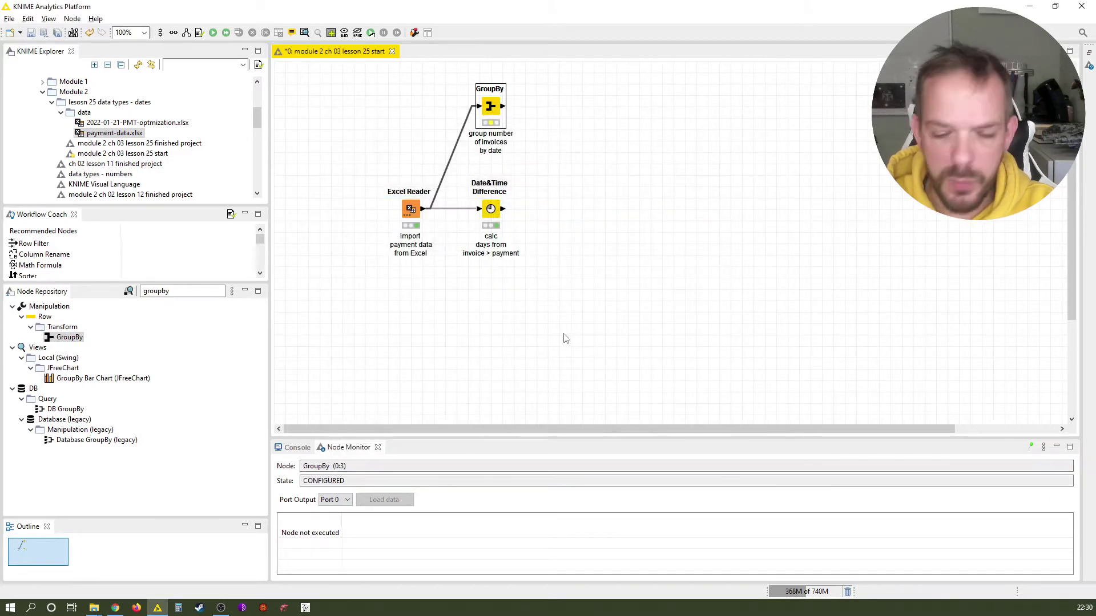
Execute the GroupBy node and review its 31-row table of invoice counts per date
key(F7)
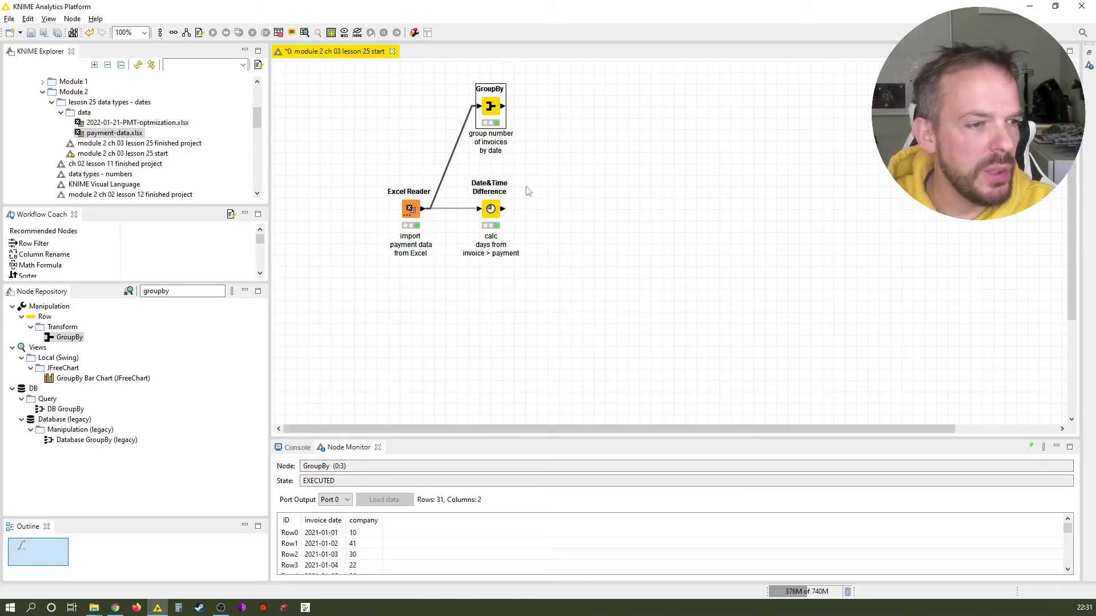
right_click(489, 110)
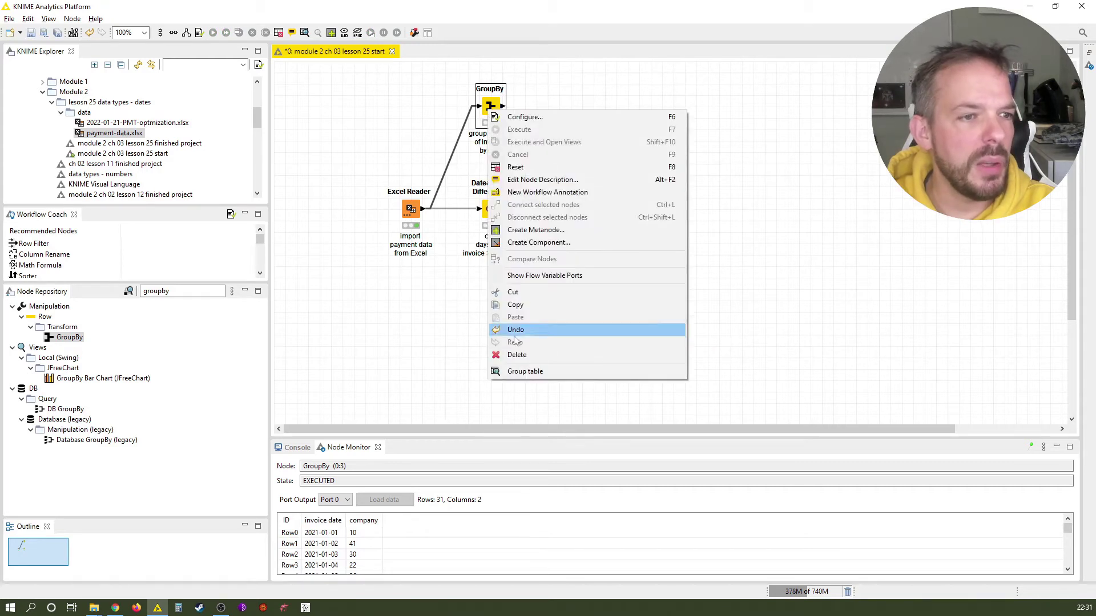
click(519, 371)
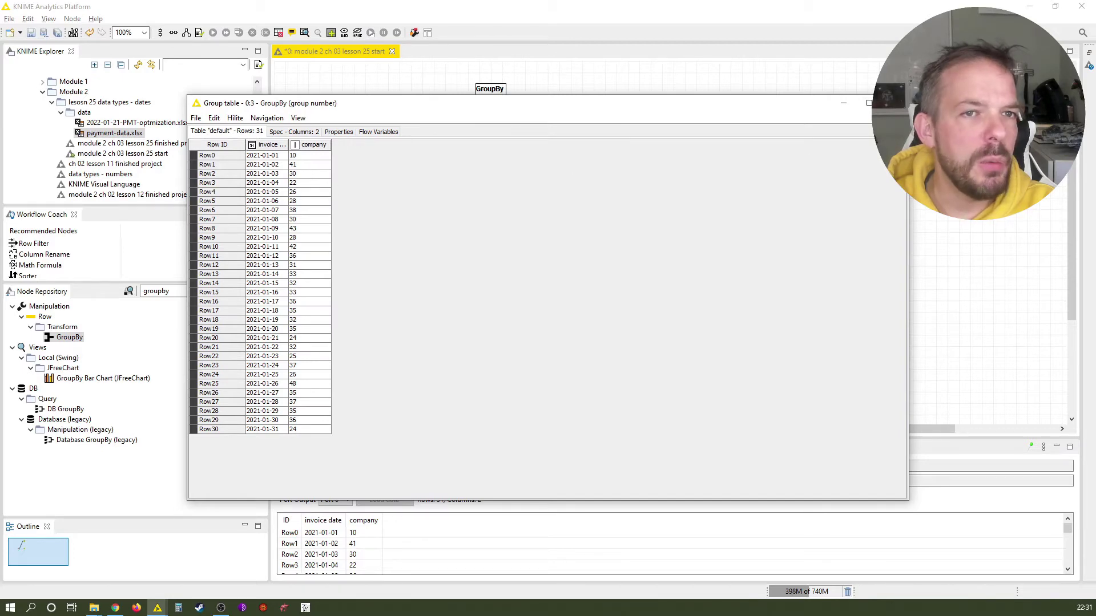
click(894, 103)
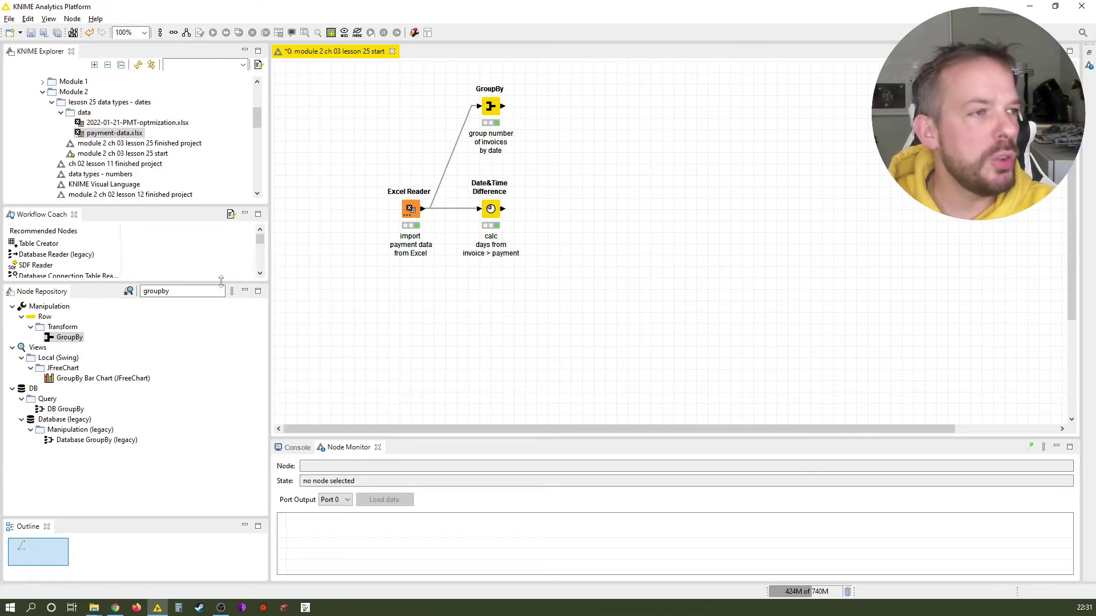
Add an Excel Reader for 2022-01-21-PMT-optmization.xlsx with its default settings
click(137, 132)
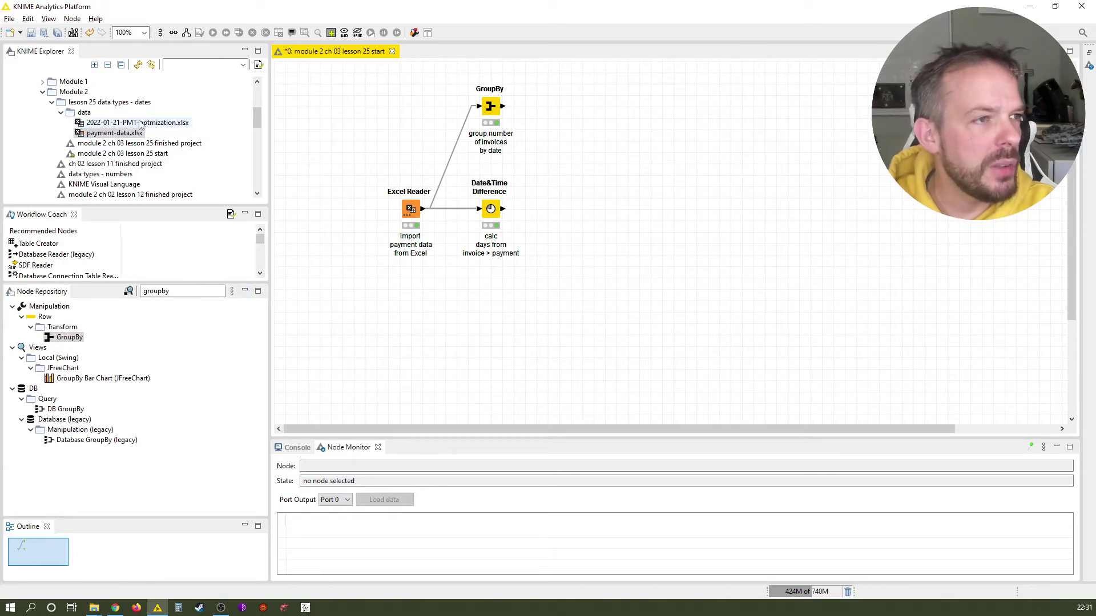
drag(140, 125, 418, 349)
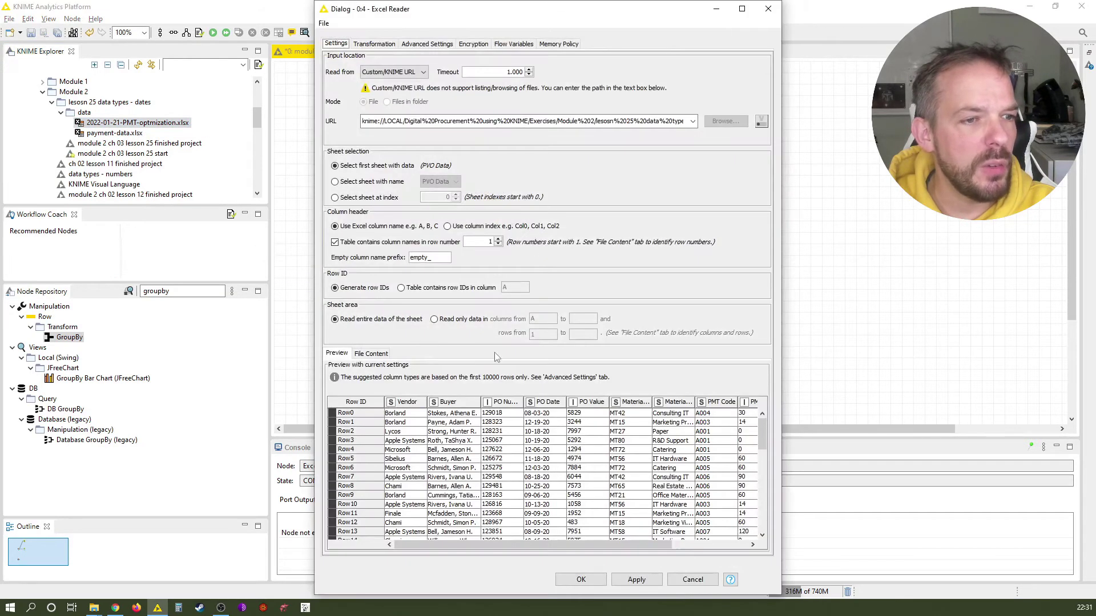
click(588, 579)
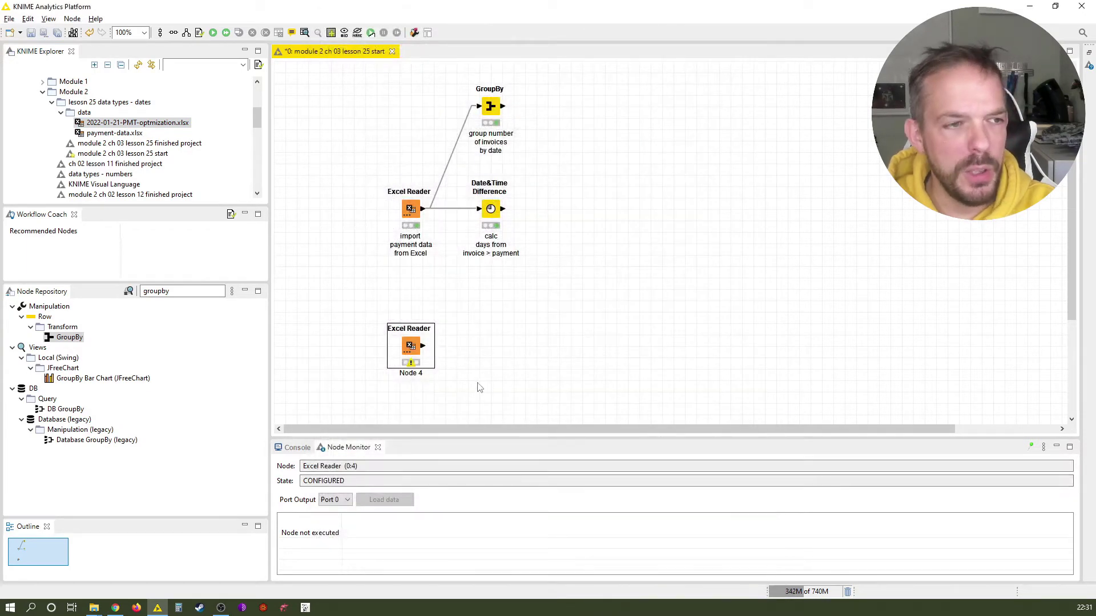
Label it 'import PVO base data' and execute it to load 1000 rows across 10 columns
key(F2)
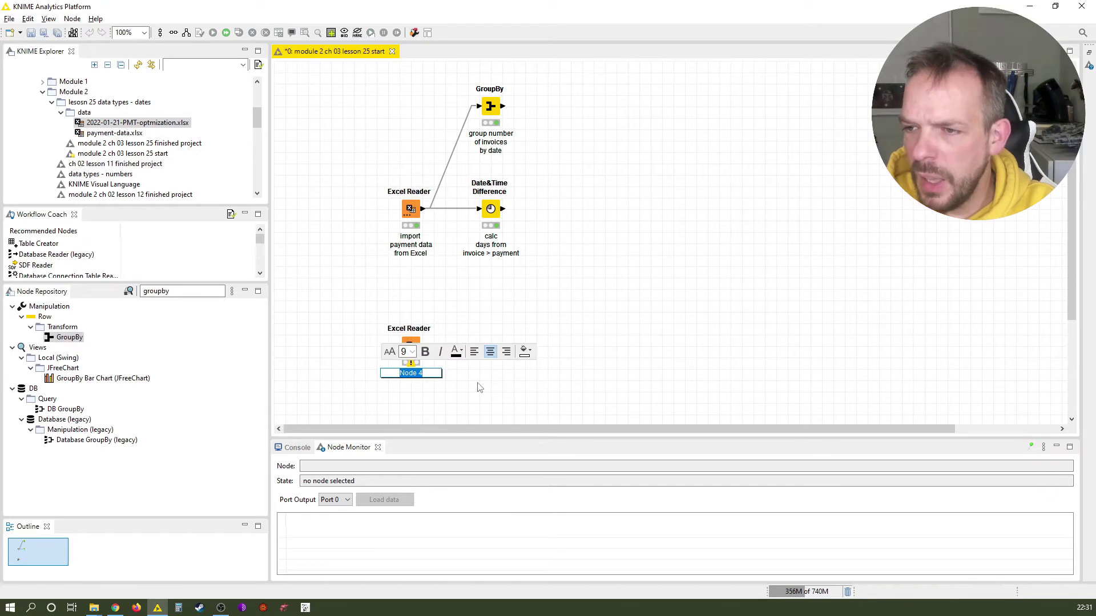
text(import)
key(Return)
text(PVO base data)
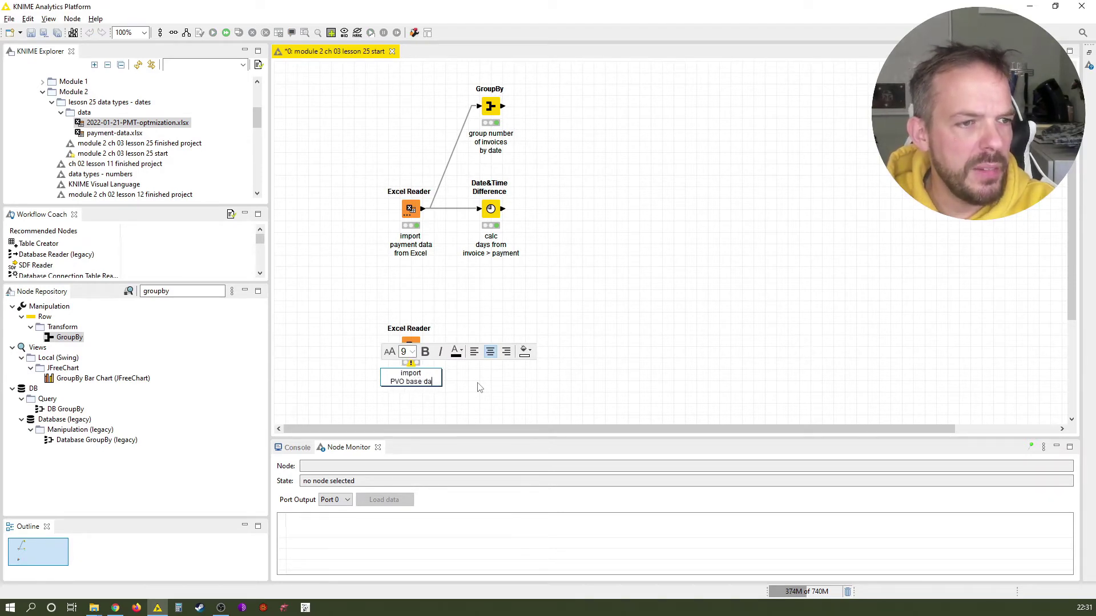
click(545, 391)
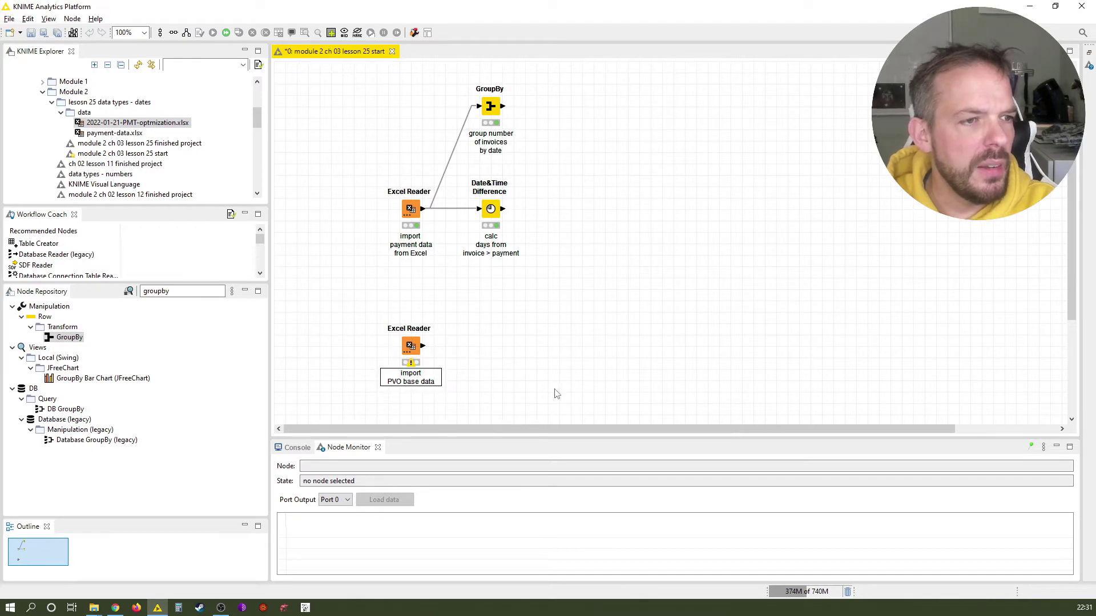
click(410, 347)
key(F7)
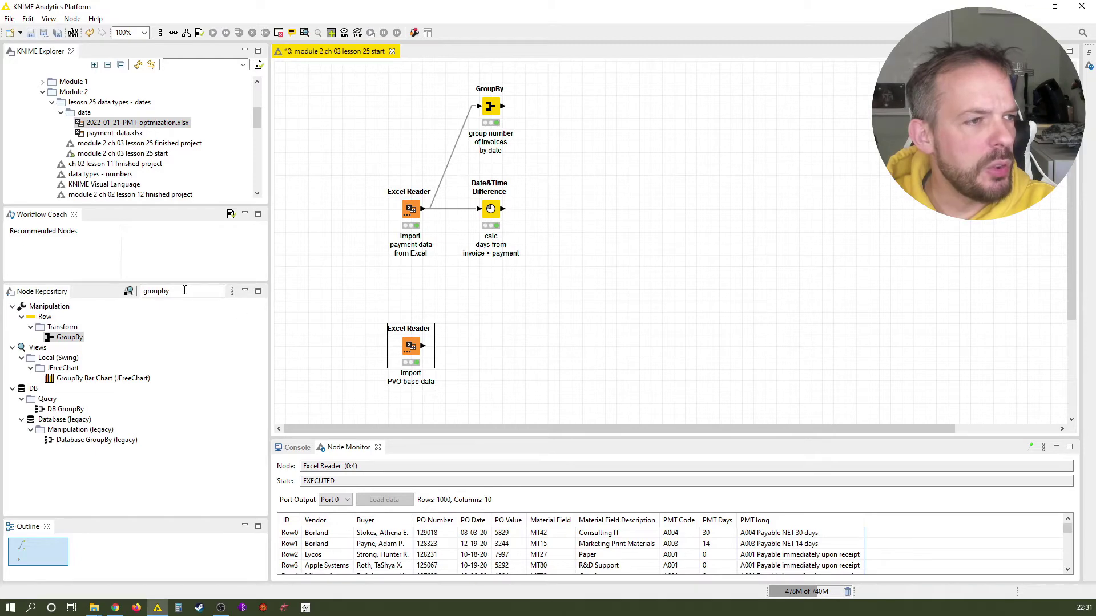
right_click(409, 343)
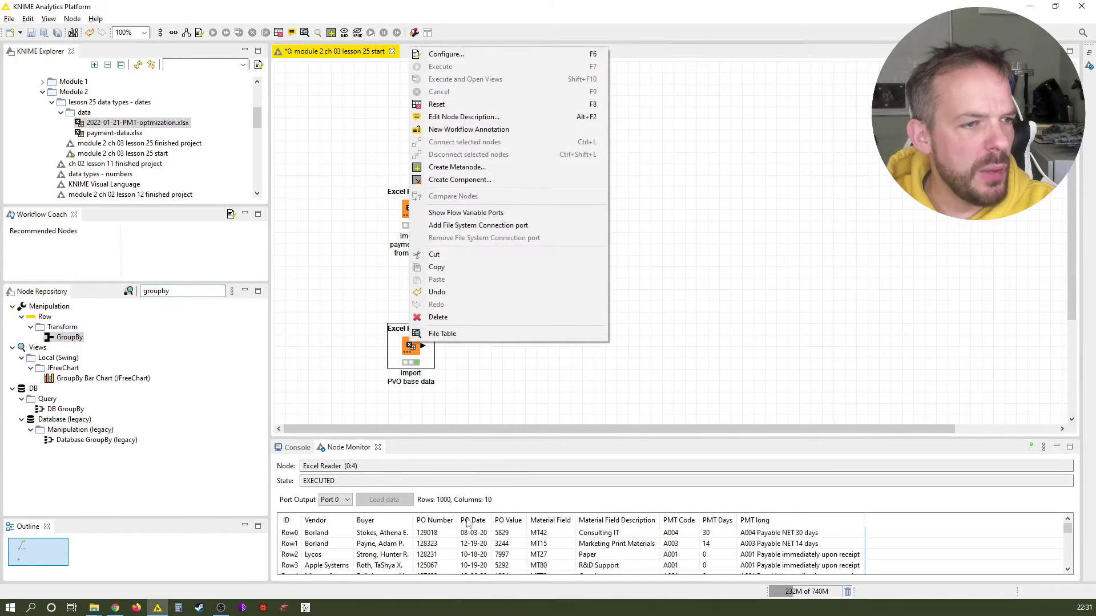
click(449, 335)
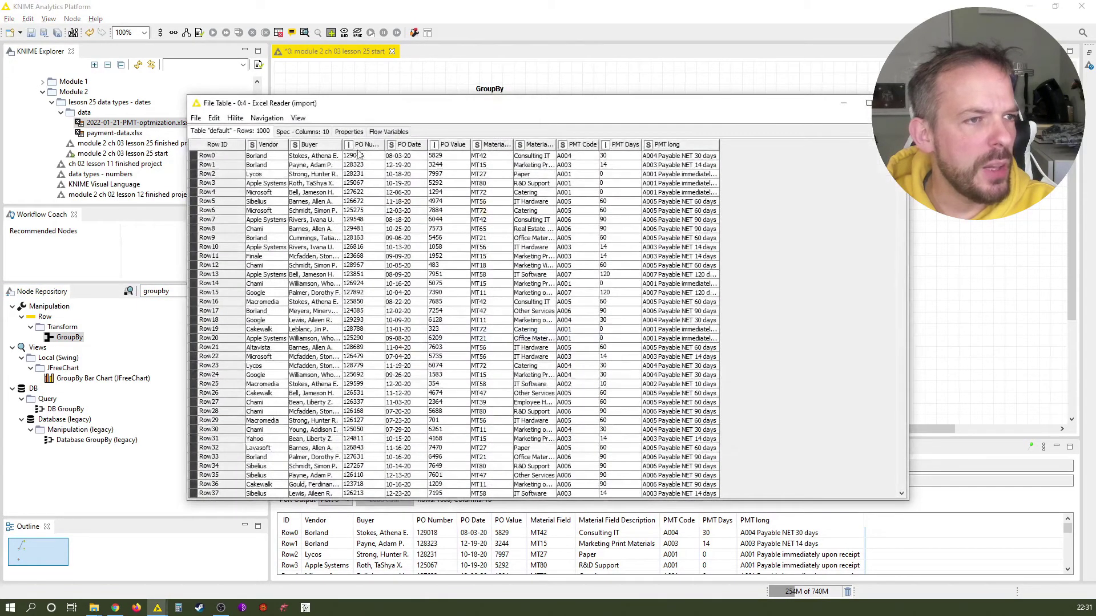
drag(429, 144, 526, 144)
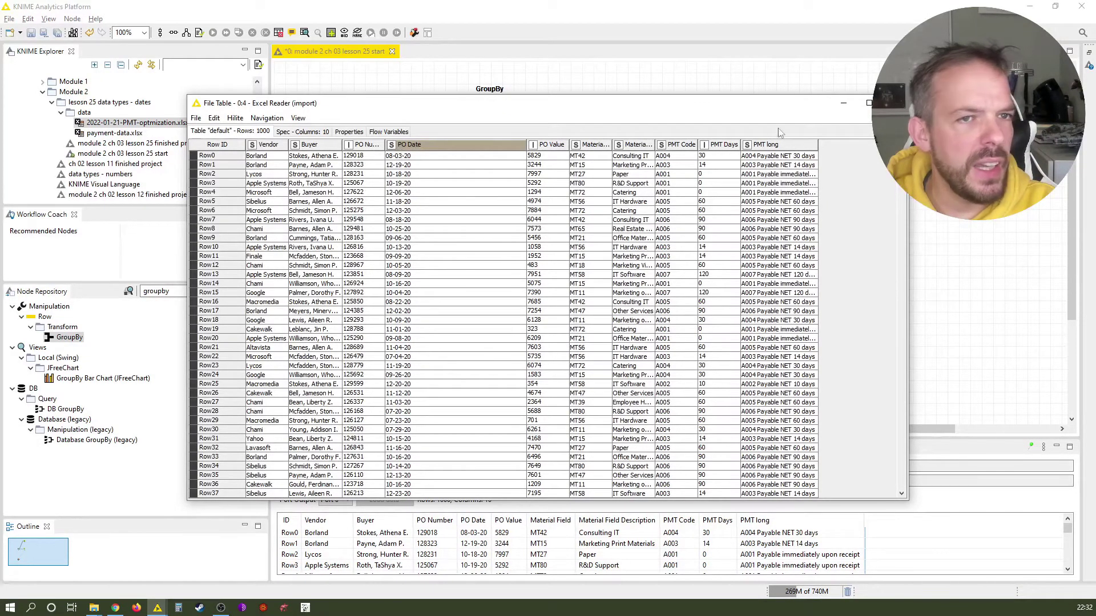
click(895, 103)
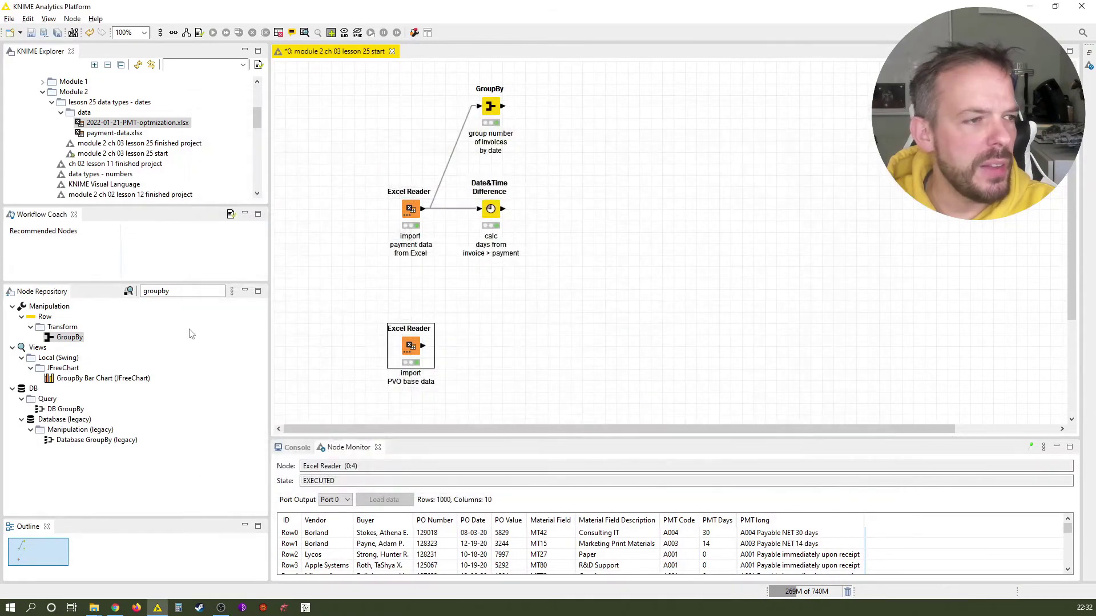
Add a String to Date&Time node after the PVO reader, converting only PO Date
double_click(171, 291)
text(string to)
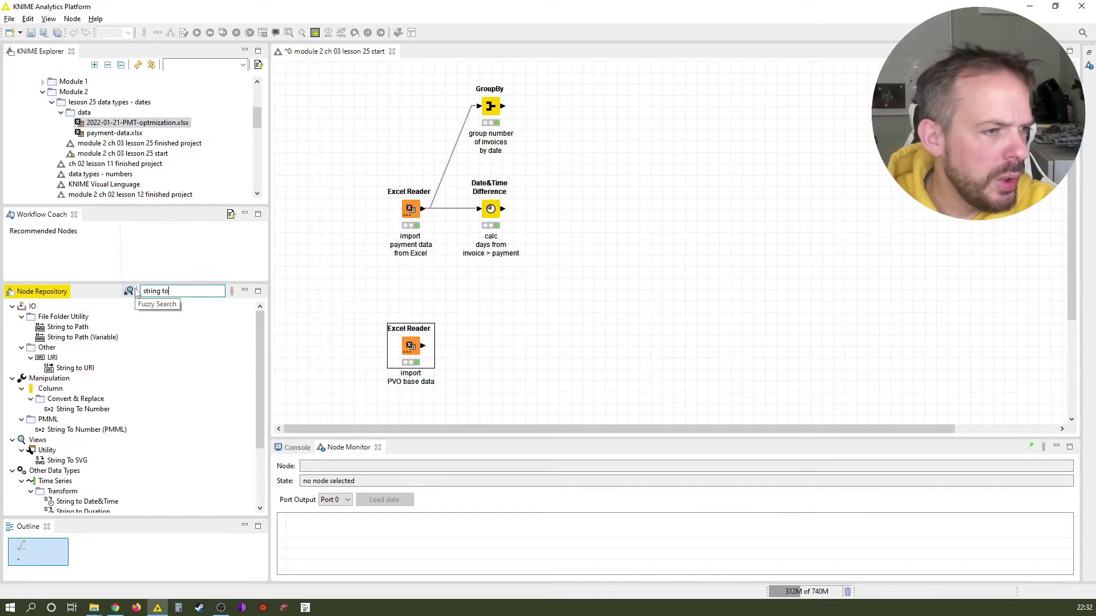
double_click(100, 504)
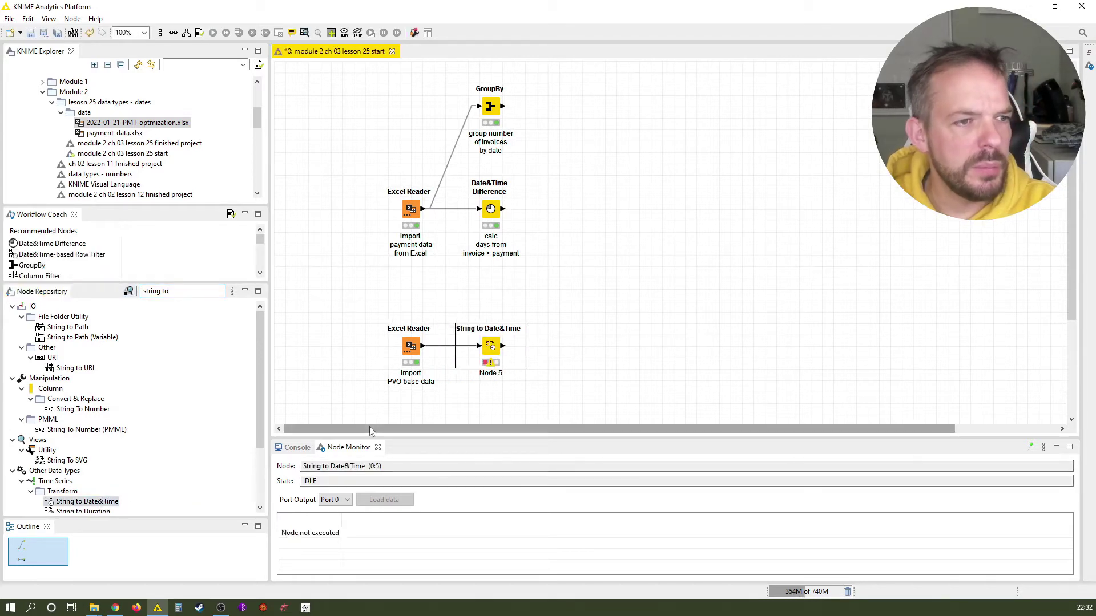
key(F6)
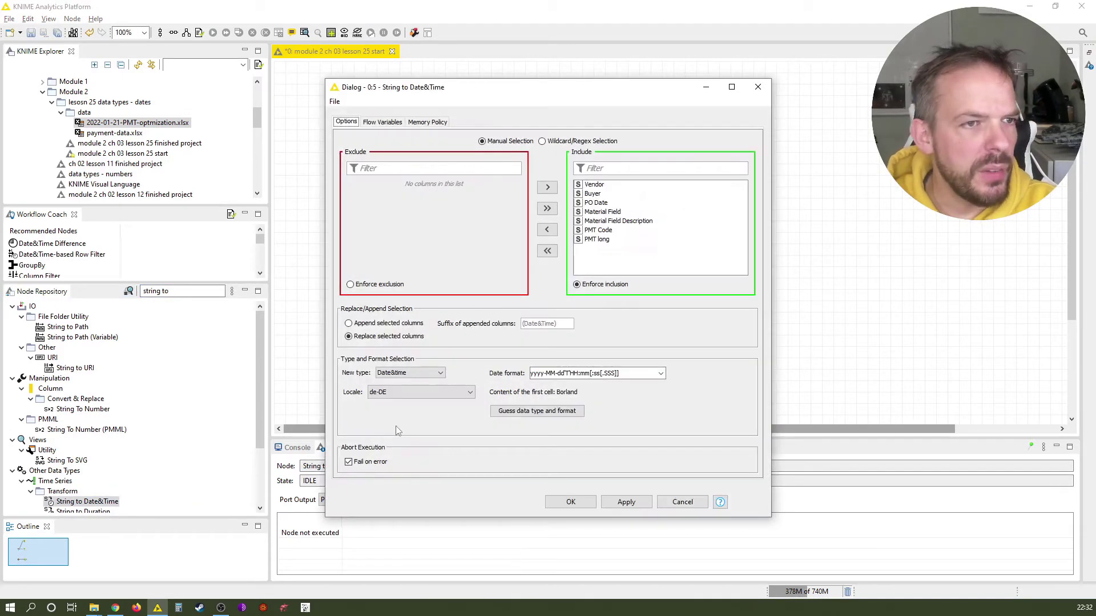
click(546, 251)
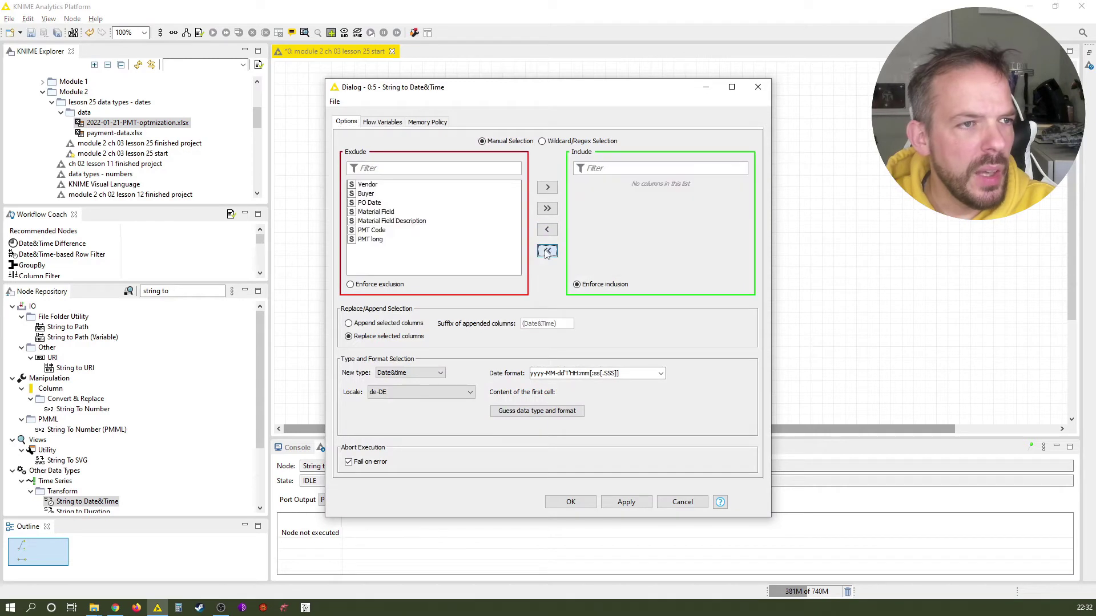
click(353, 204)
click(546, 188)
Set locale en-US, new type Date, and guess the MM-dd-yy format
click(426, 393)
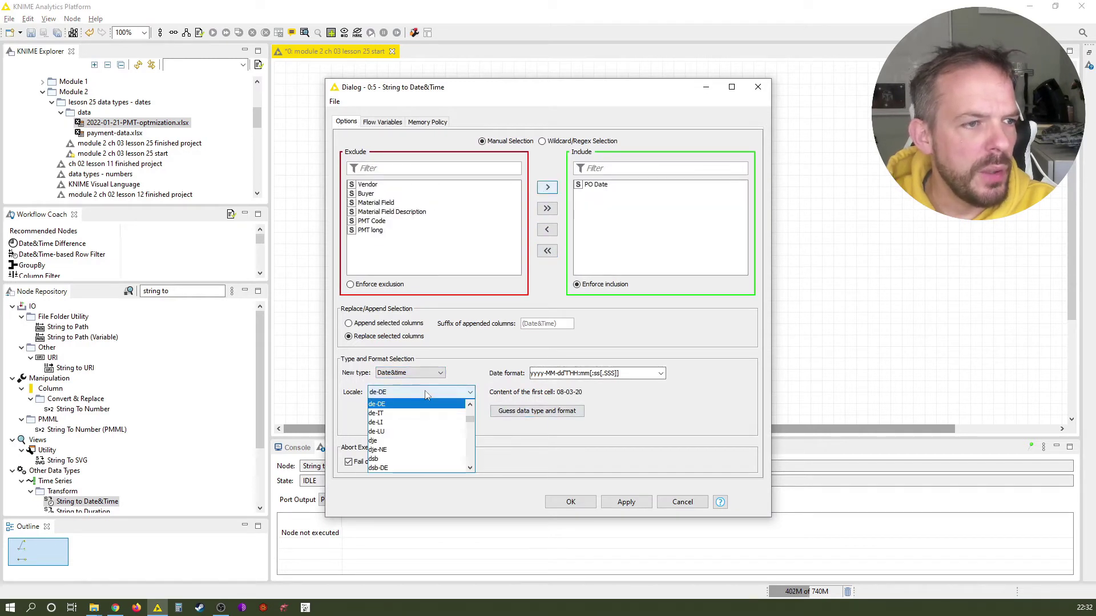
text(en-UG)
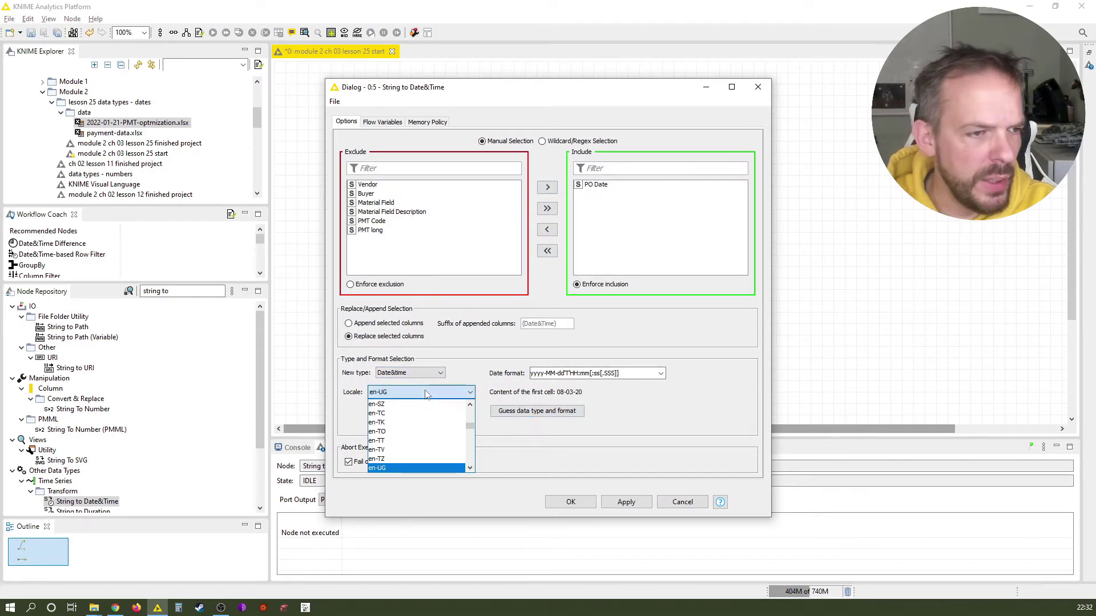
key(Down)
key(Down)
key(Up)
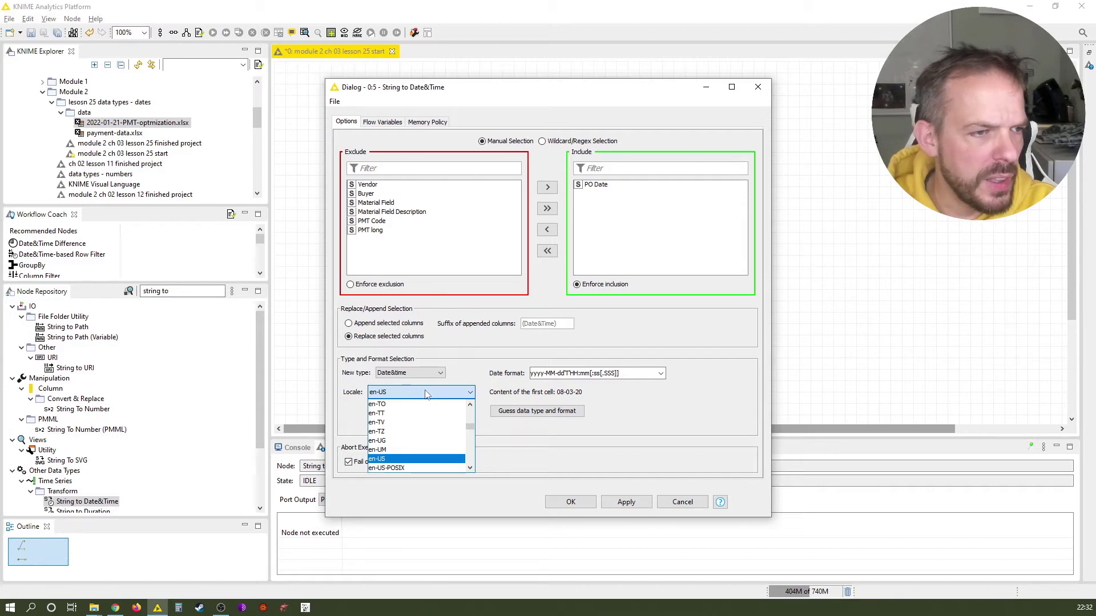
click(404, 459)
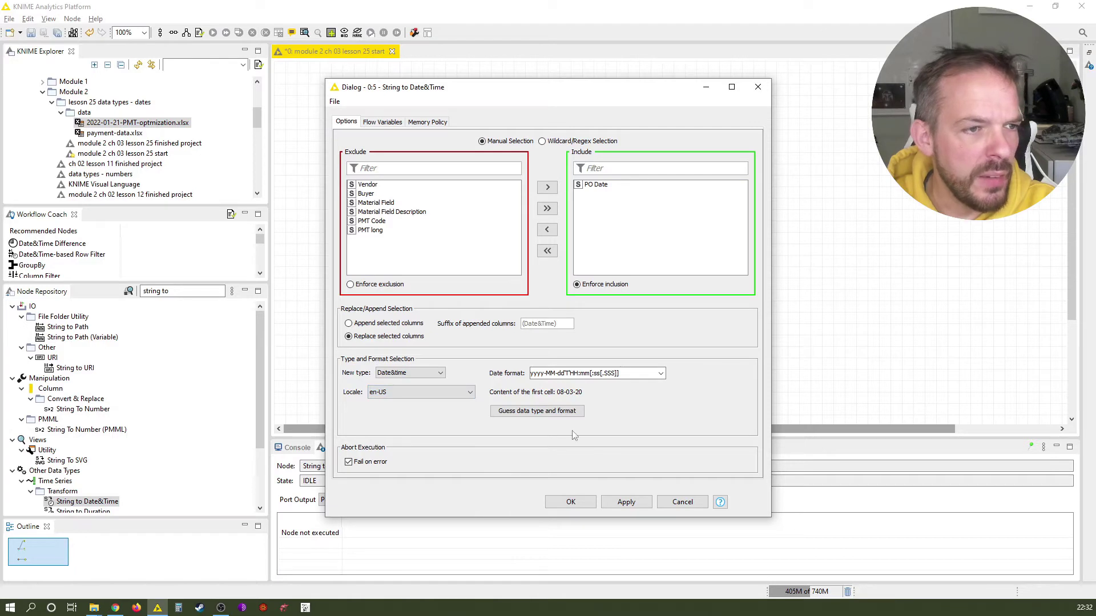
click(429, 374)
click(424, 383)
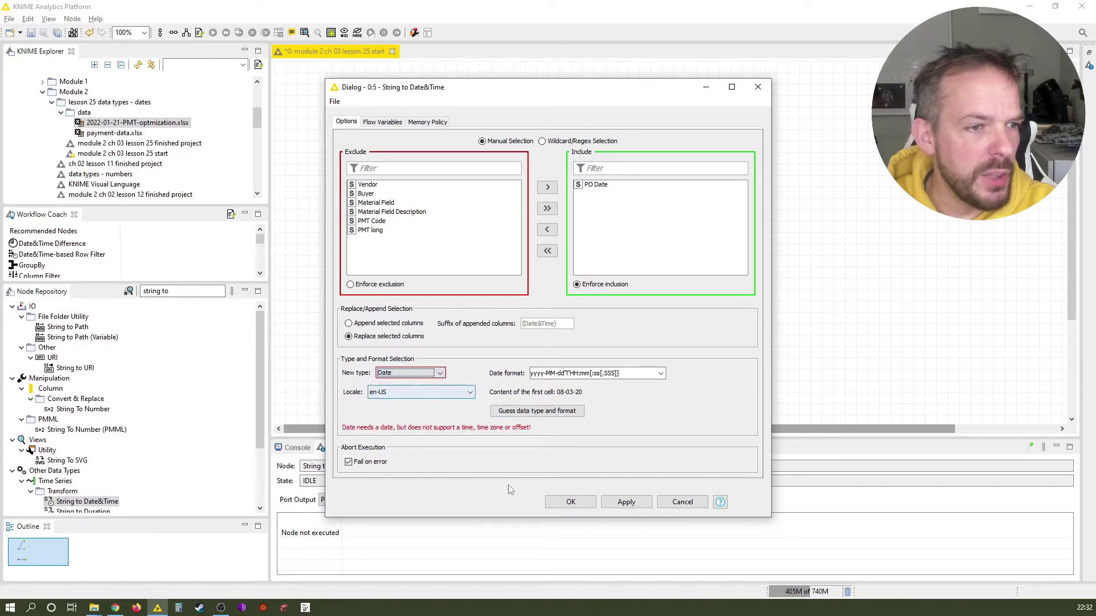
click(551, 413)
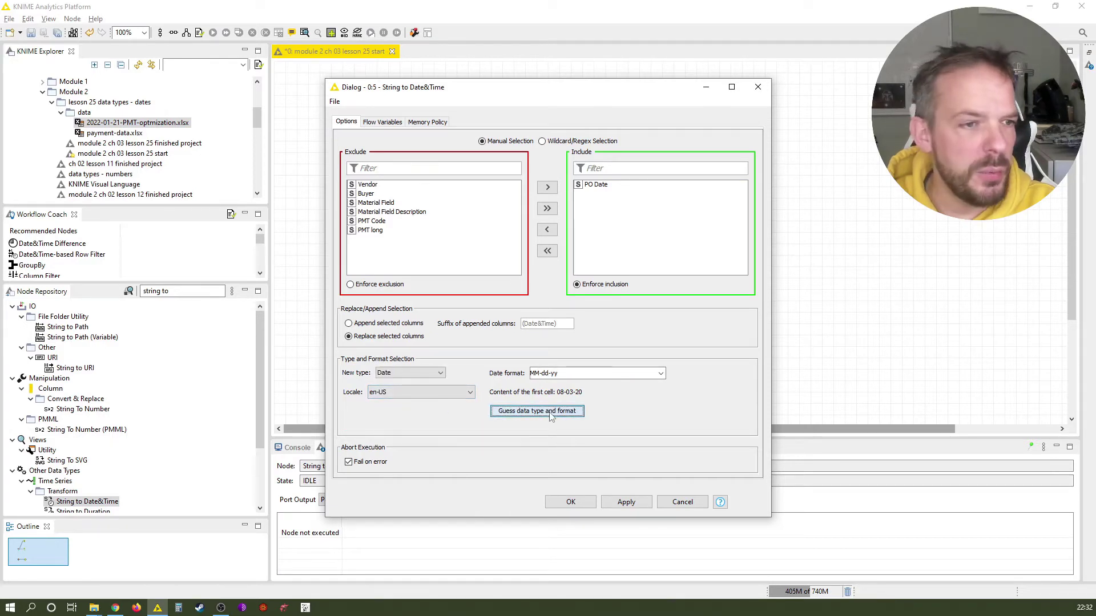
Confirm the conversion settings and label the node 'convert PO date to date format'
click(570, 503)
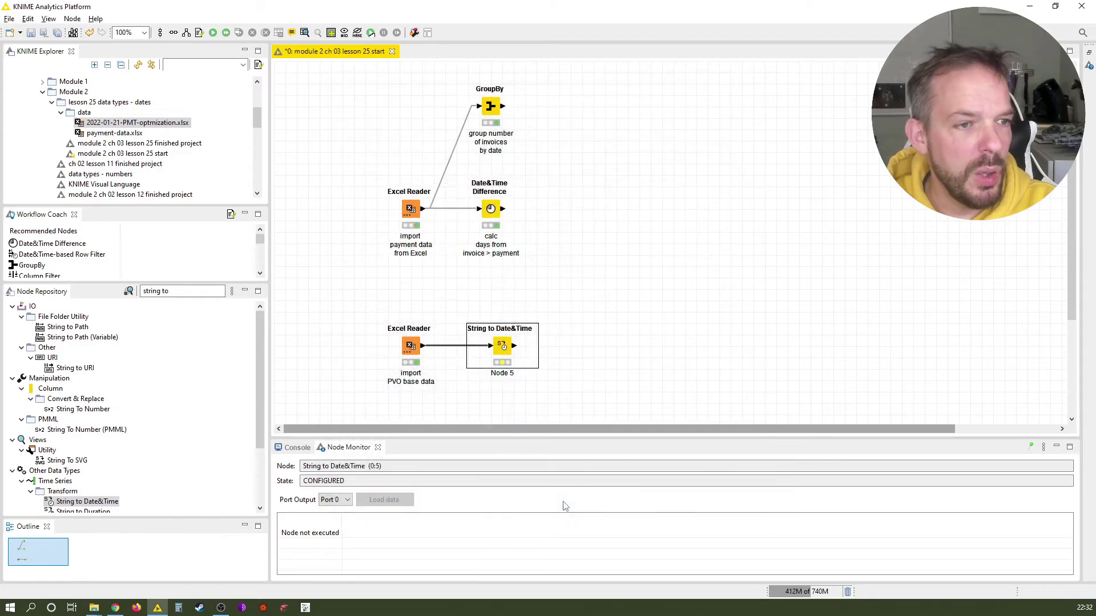
key(F2)
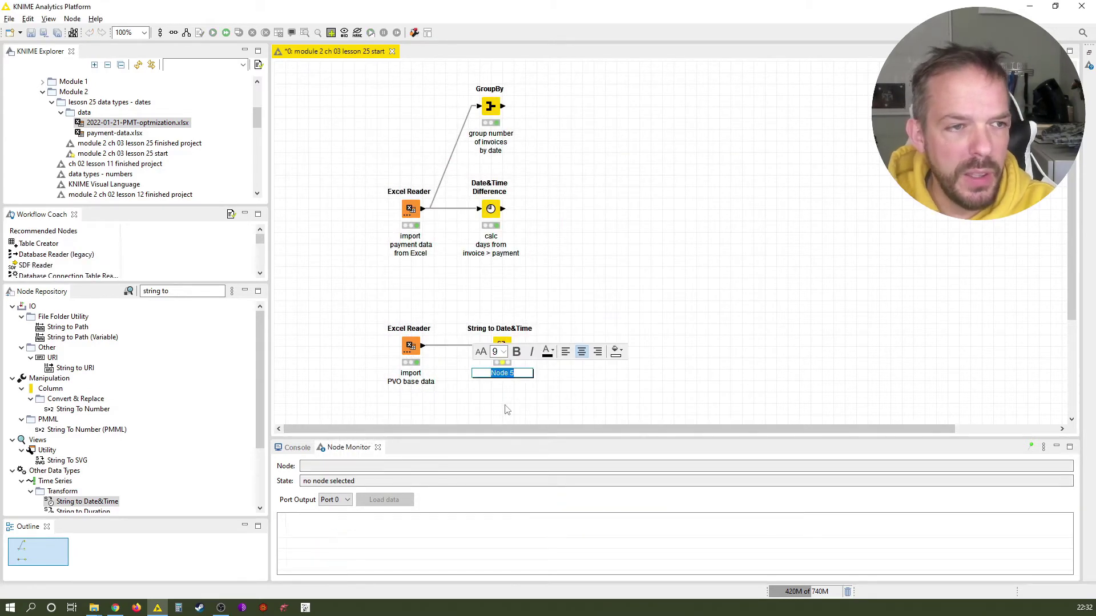
text(convert)
key(Return)
text(PO)
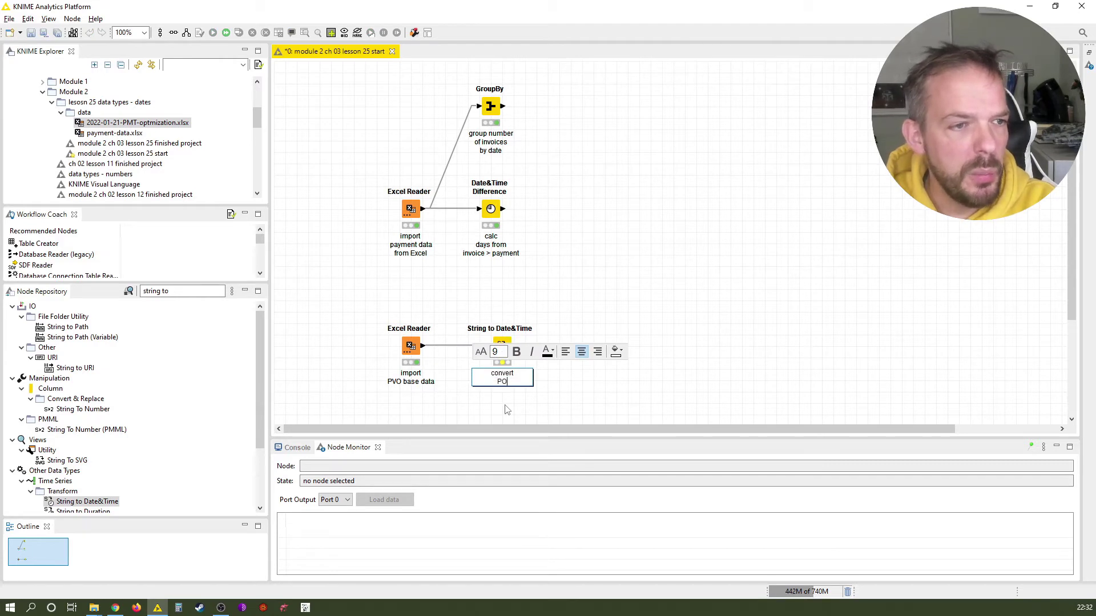
text( date)
key(Return)
text(to date format)
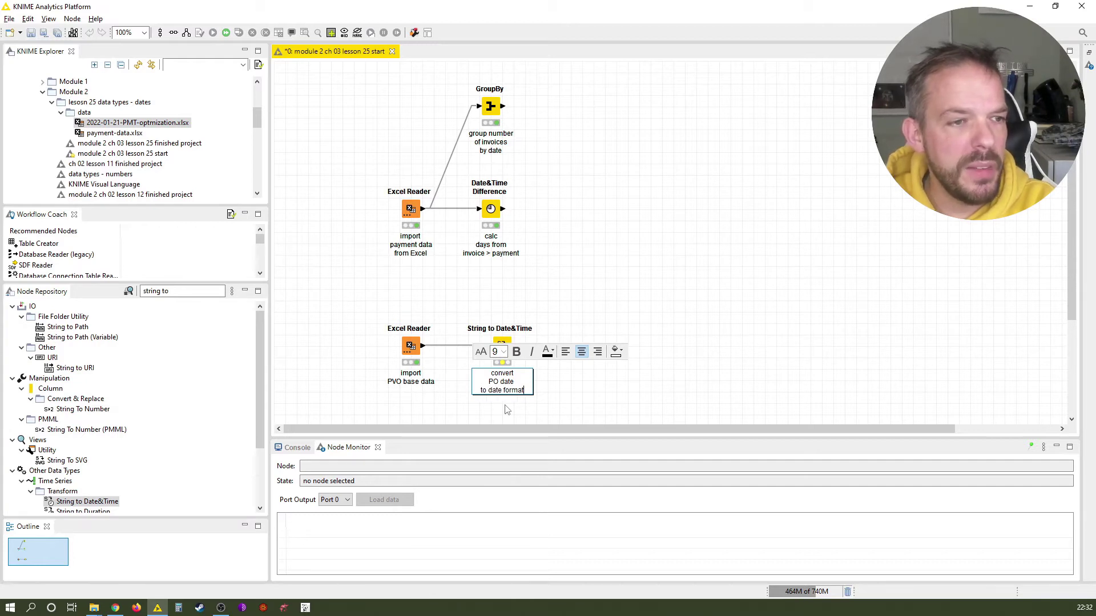
click(562, 278)
Run the conversion, check that PO Date holds dates like 2020-08-03, and clear 'to' from the search
click(495, 357)
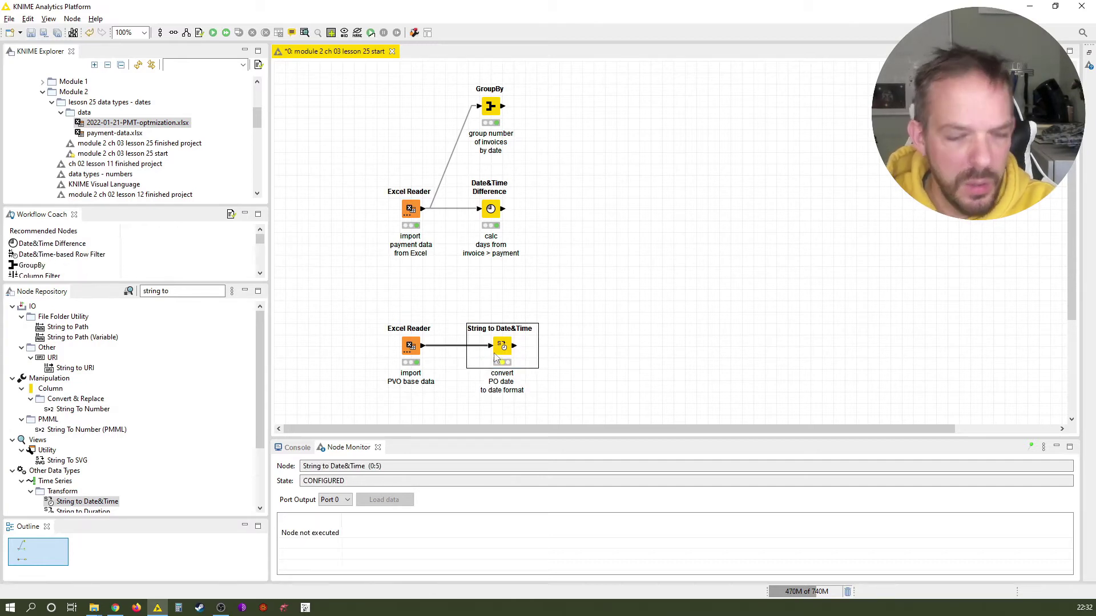
key(F7)
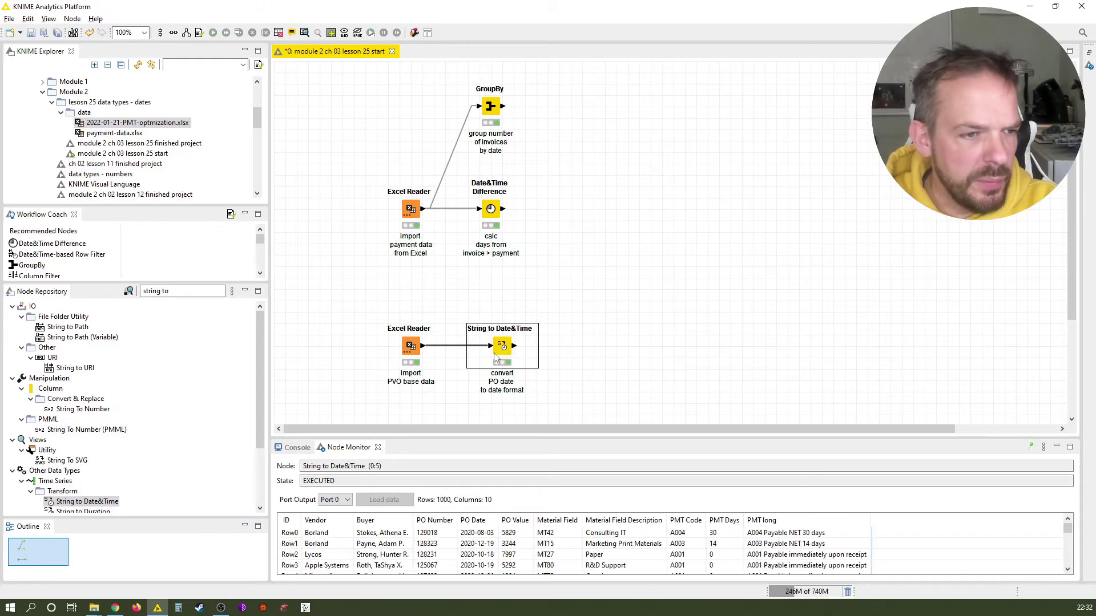
right_click(502, 351)
click(528, 347)
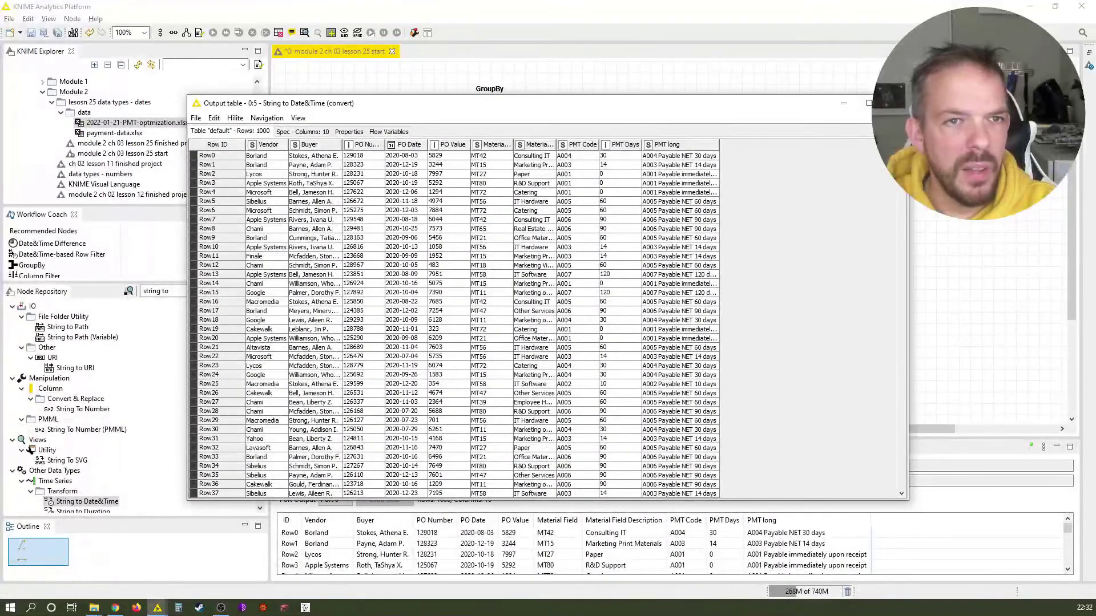
click(996, 233)
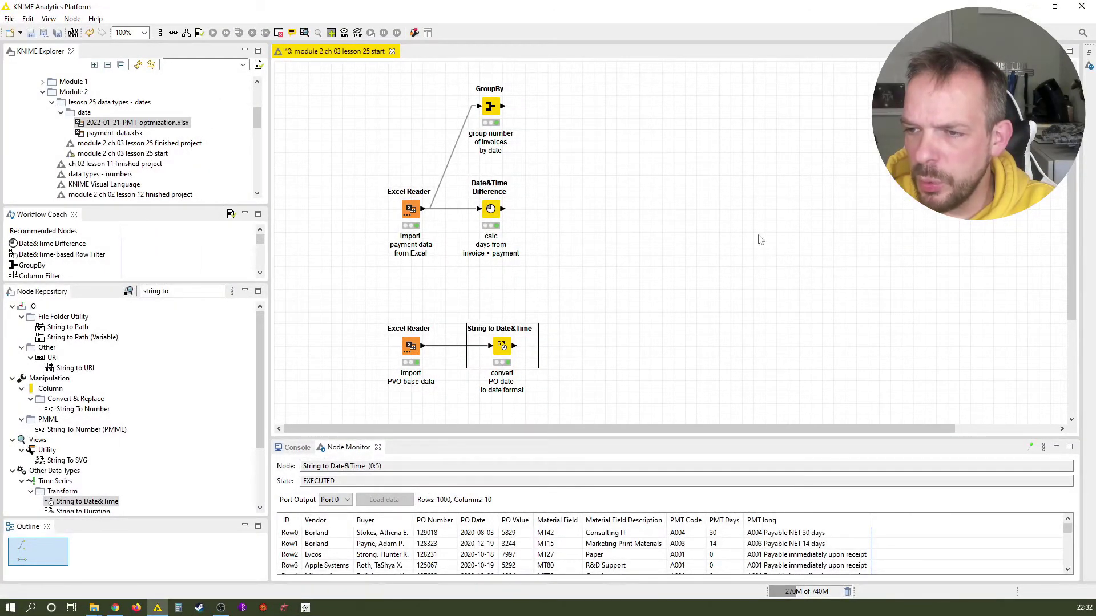
click(184, 291)
key(BackSpace)
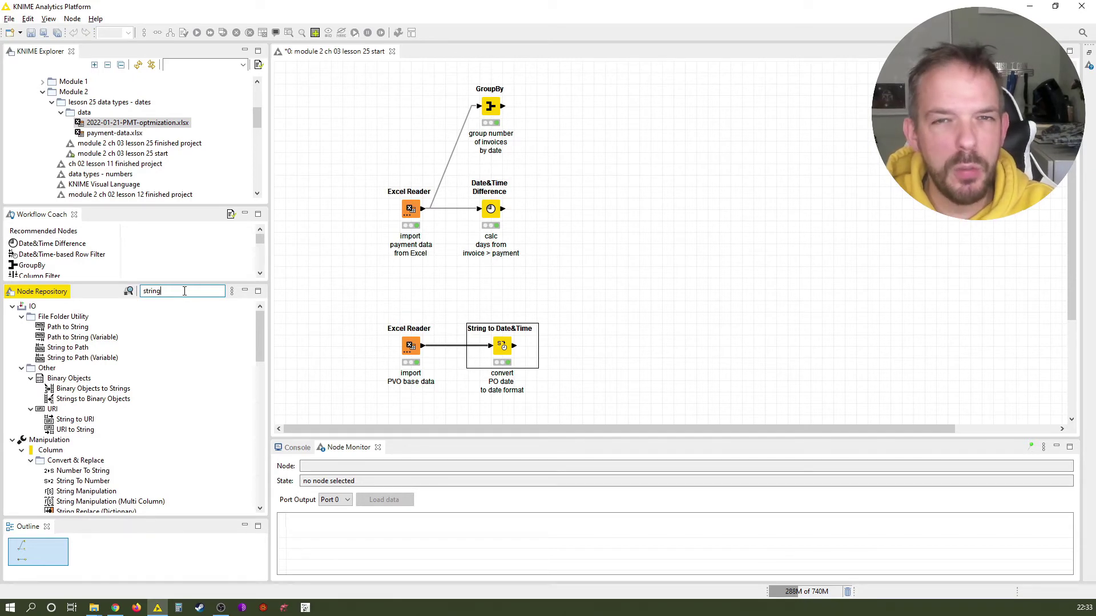
Add a String Manipulation node after the date conversion and begin the expression substr($Buyer$,0,…)
double_click(87, 492)
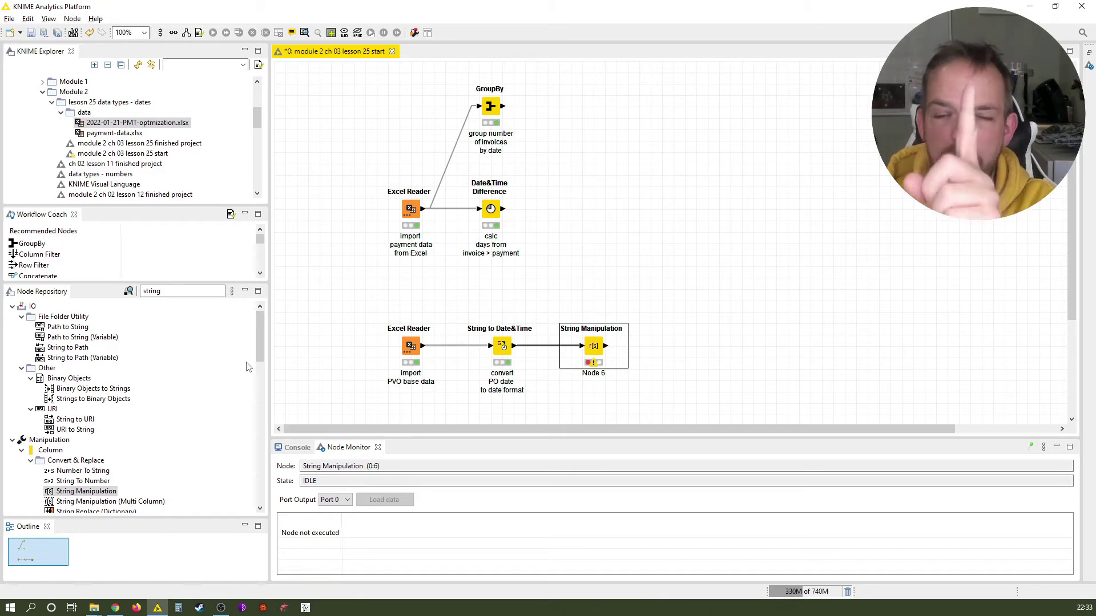
double_click(592, 358)
scroll(547, 254, down, 10)
scroll(451, 297, up, 3)
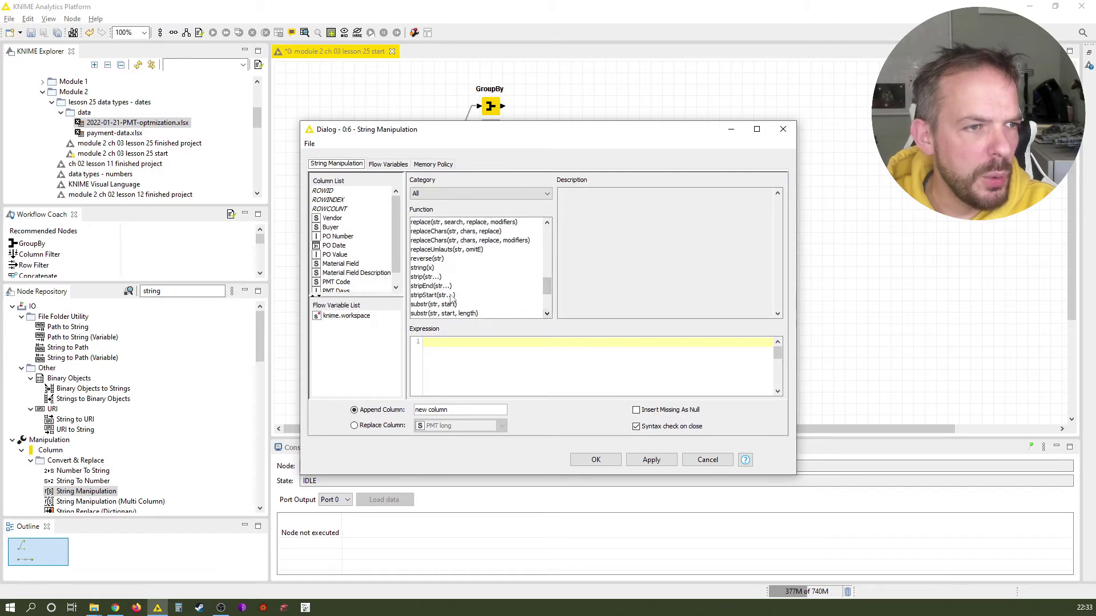
scroll(508, 288, down, 1)
double_click(461, 285)
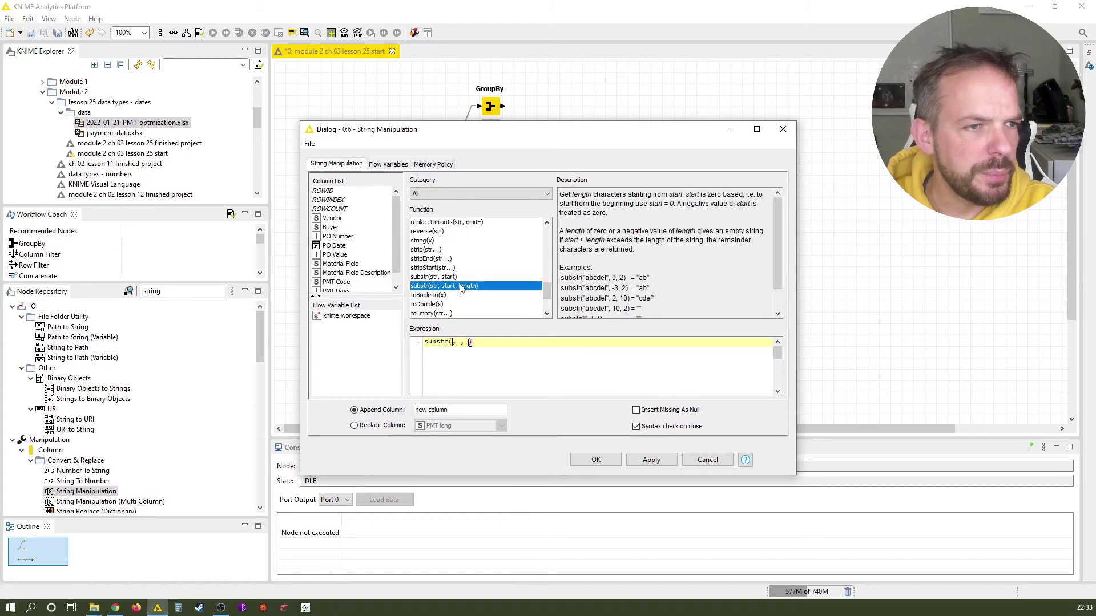
double_click(330, 228)
text(0)
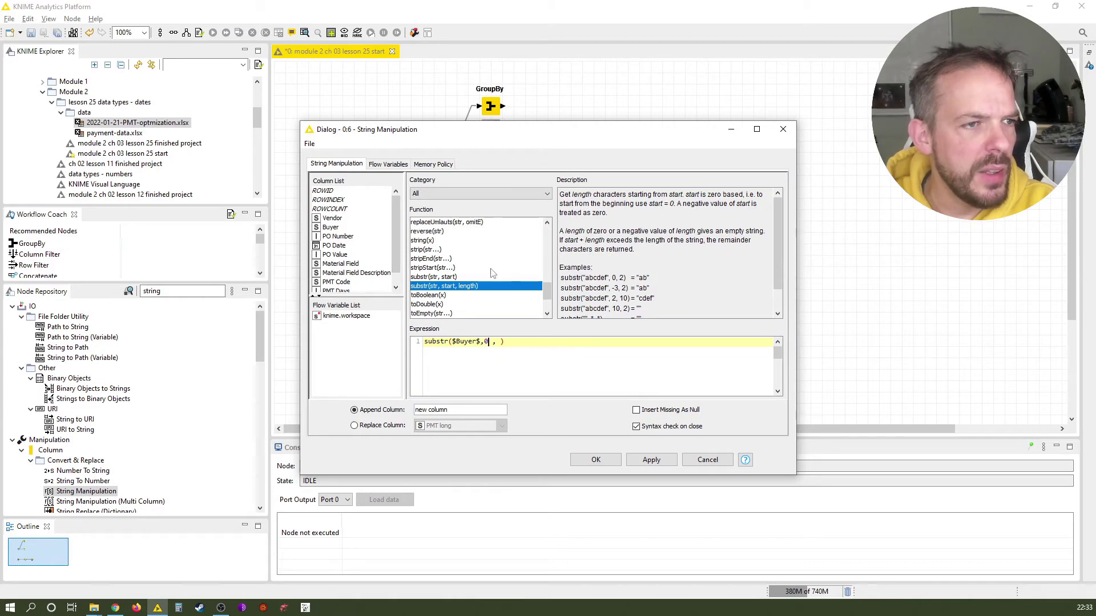
click(499, 343)
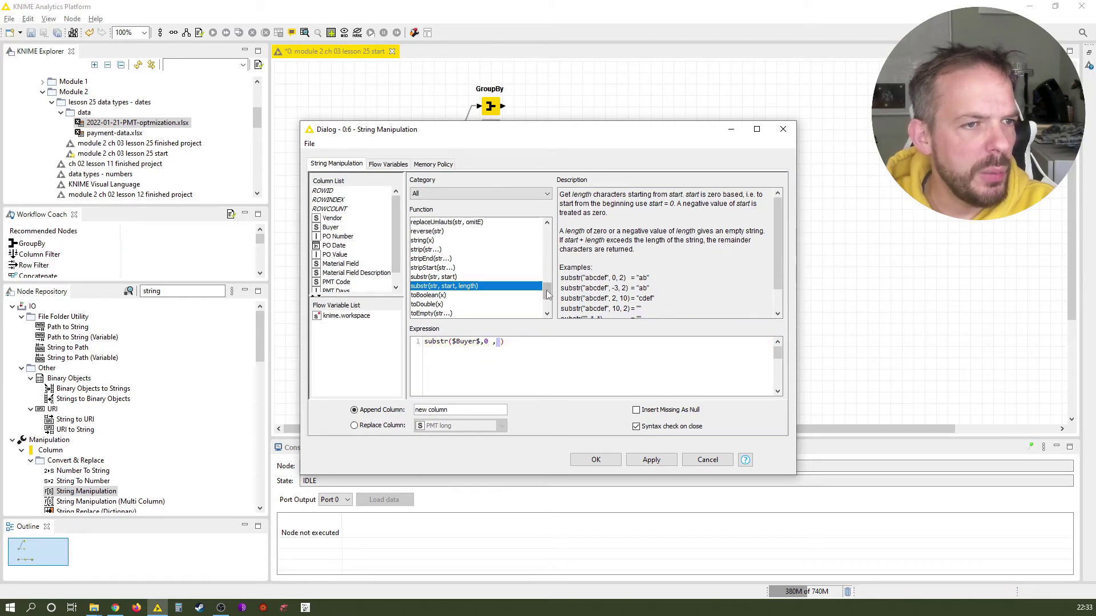
Complete the expression as substr($Buyer$,0,indexOfChars($Buyer$,","))
scroll(533, 268, up, 6)
scroll(552, 264, up, 3)
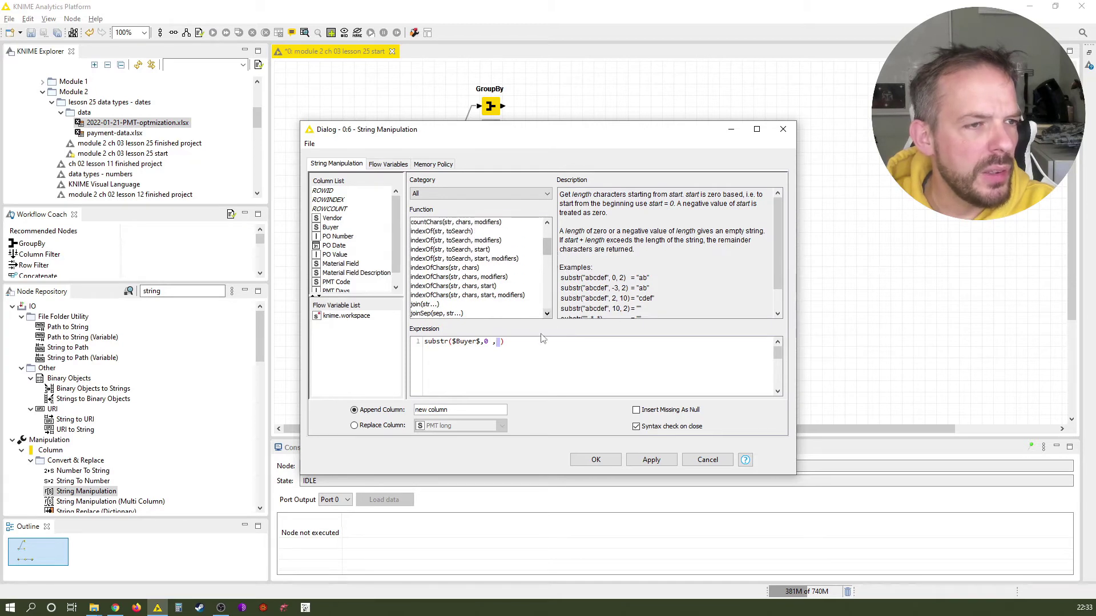
double_click(445, 268)
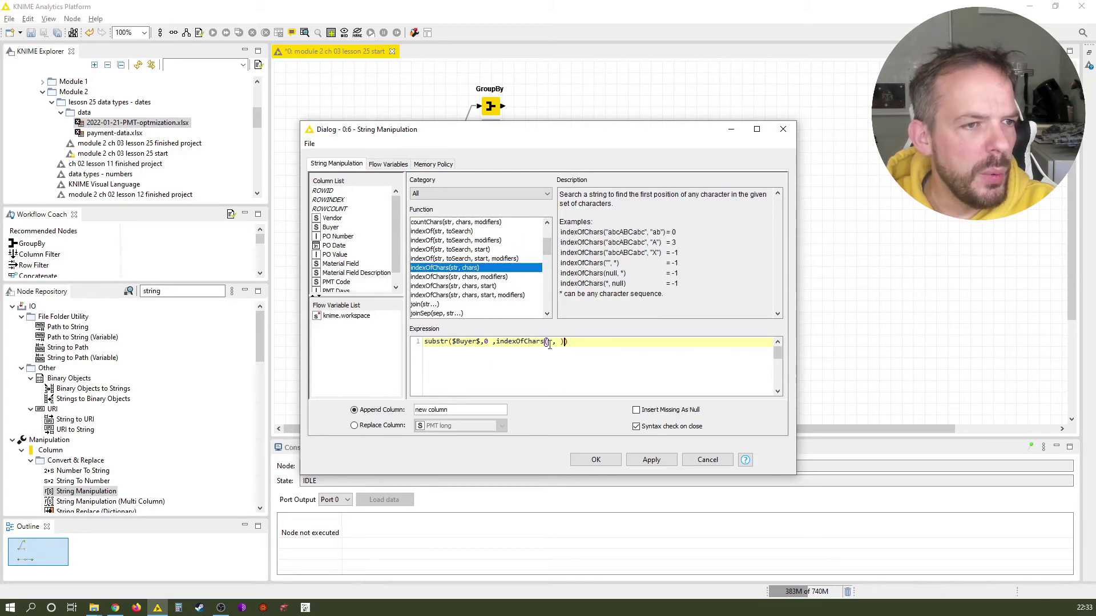
click(548, 343)
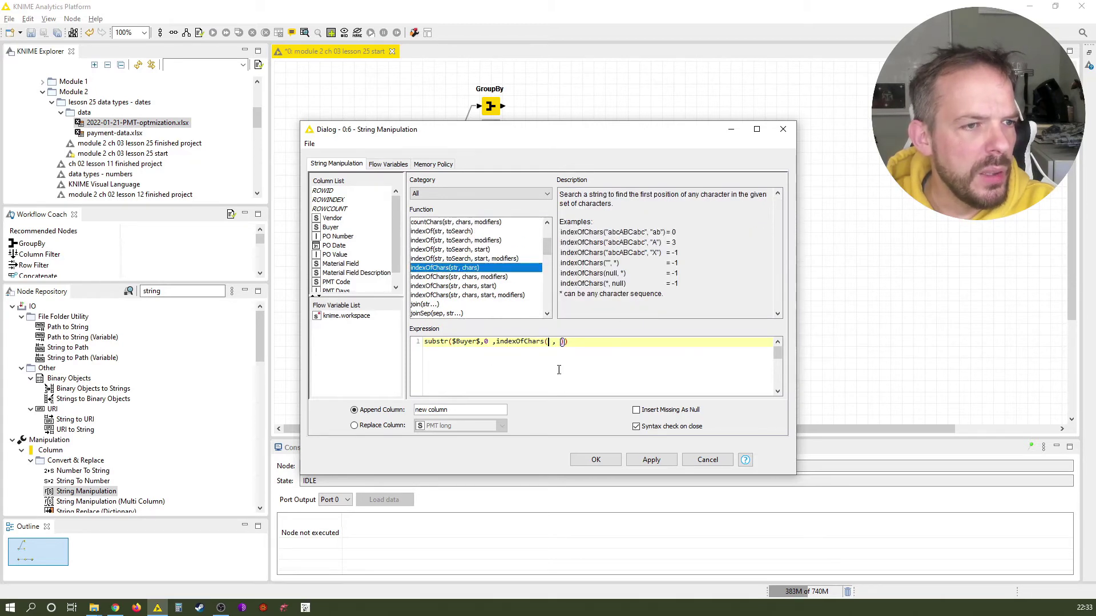
double_click(336, 227)
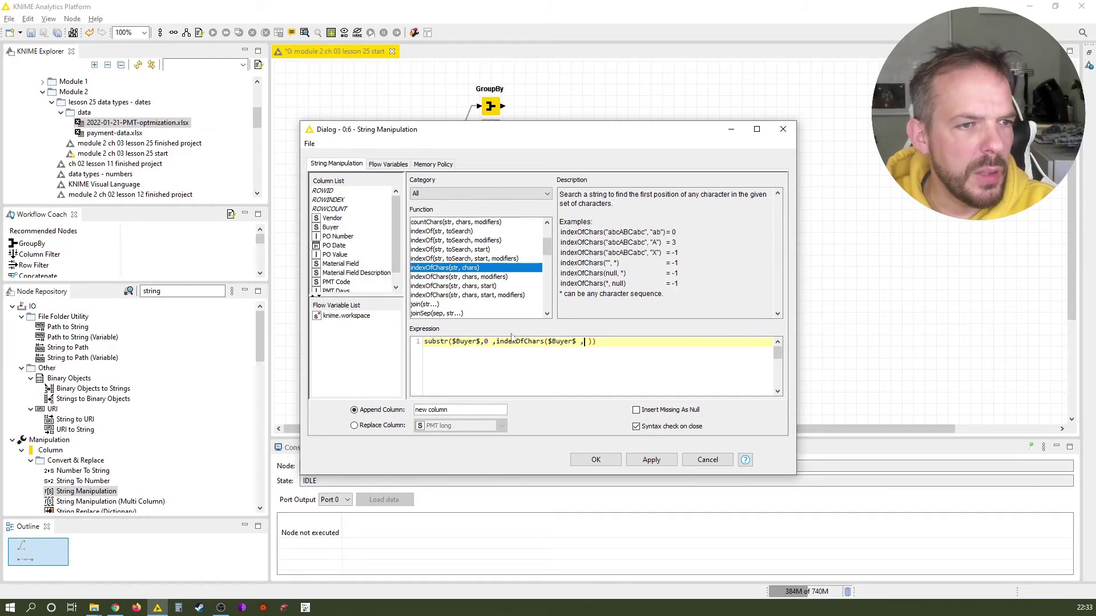
text(",)
Set the node to replace the Buyer column and confirm the settings
click(383, 425)
click(432, 432)
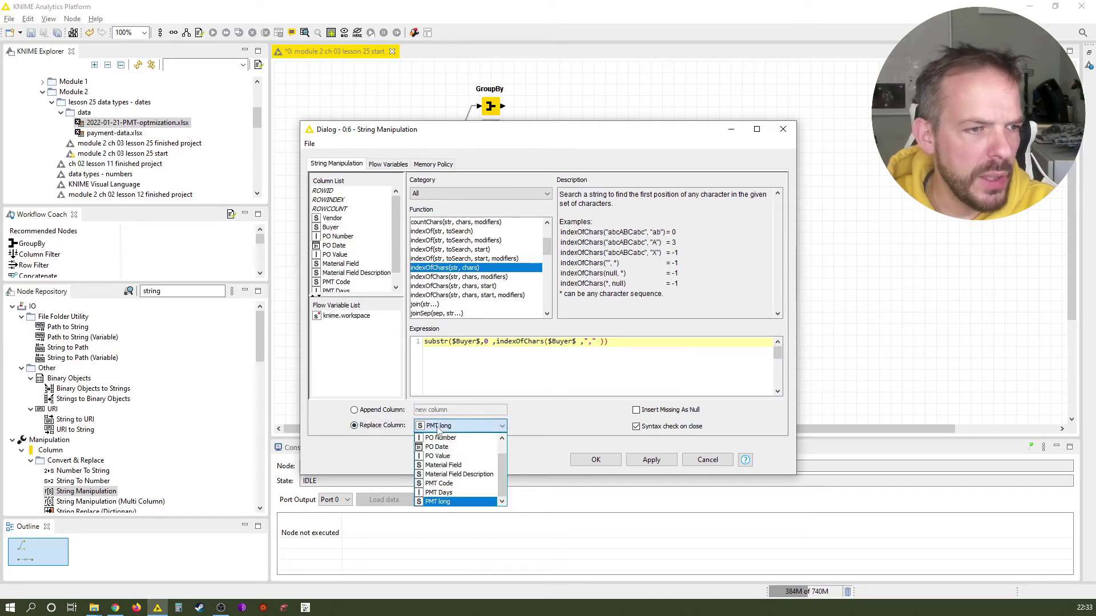
click(434, 446)
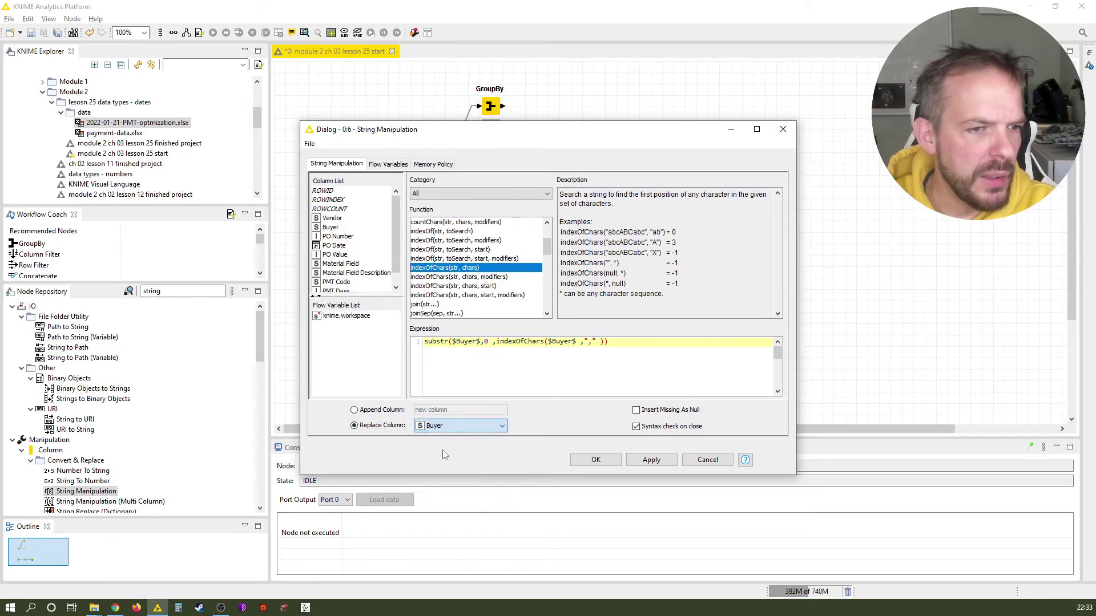
click(596, 460)
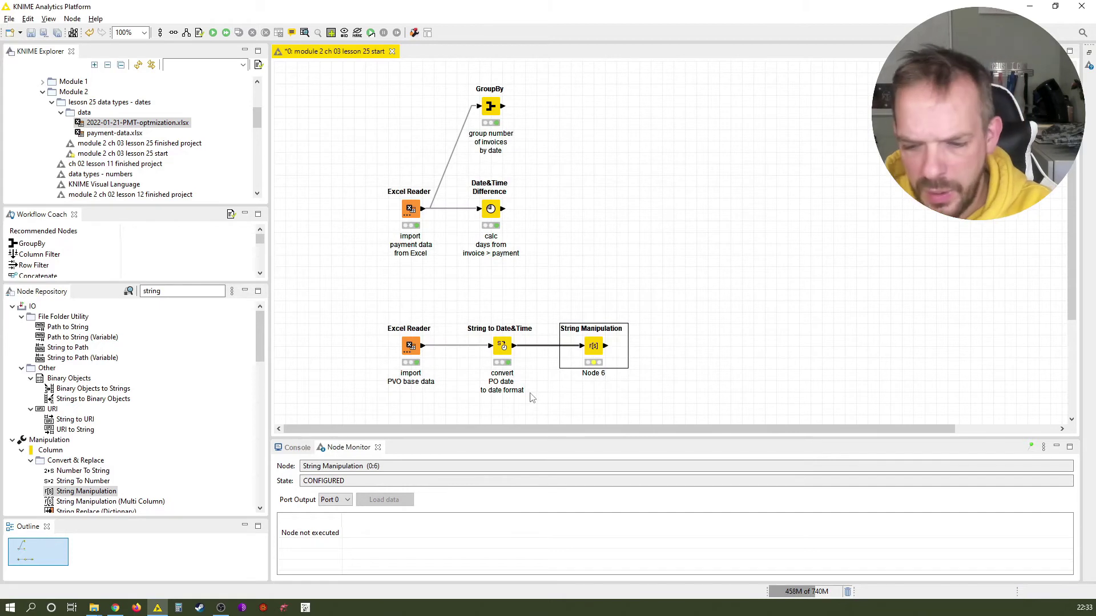
Execute the String Manipulation node and label it 'only buyers last names' across three lines
key(F7)
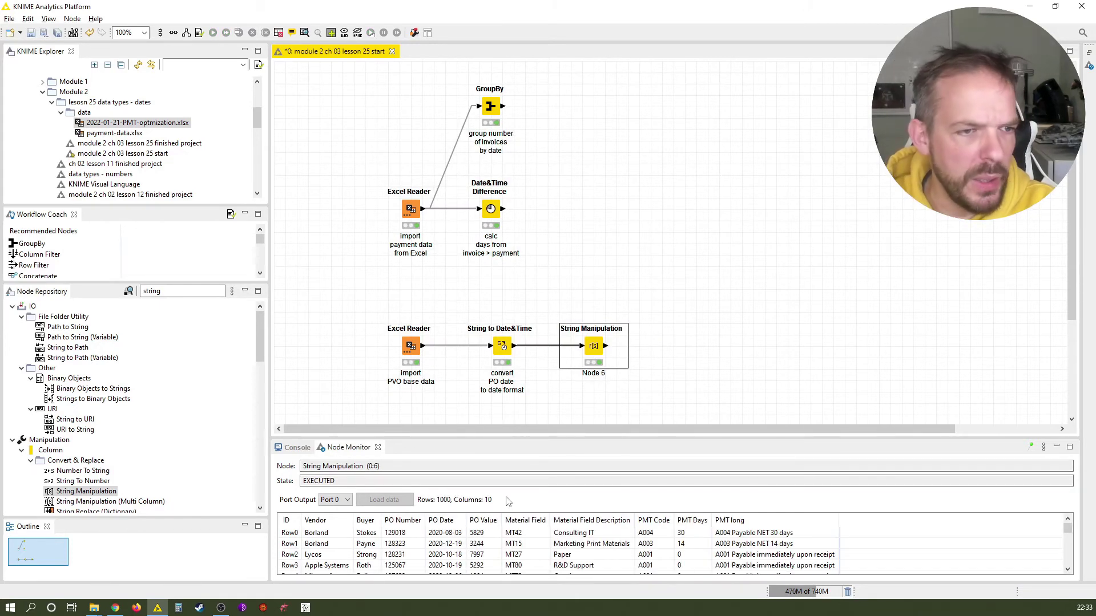
key(F2)
text(only)
key(Return)
text(buyers)
key(Return)
text(last month)
key(BackSpace)
key(BackSpace)
key(BackSpace)
key(BackSpace)
key(BackSpace)
text(names)
click(696, 326)
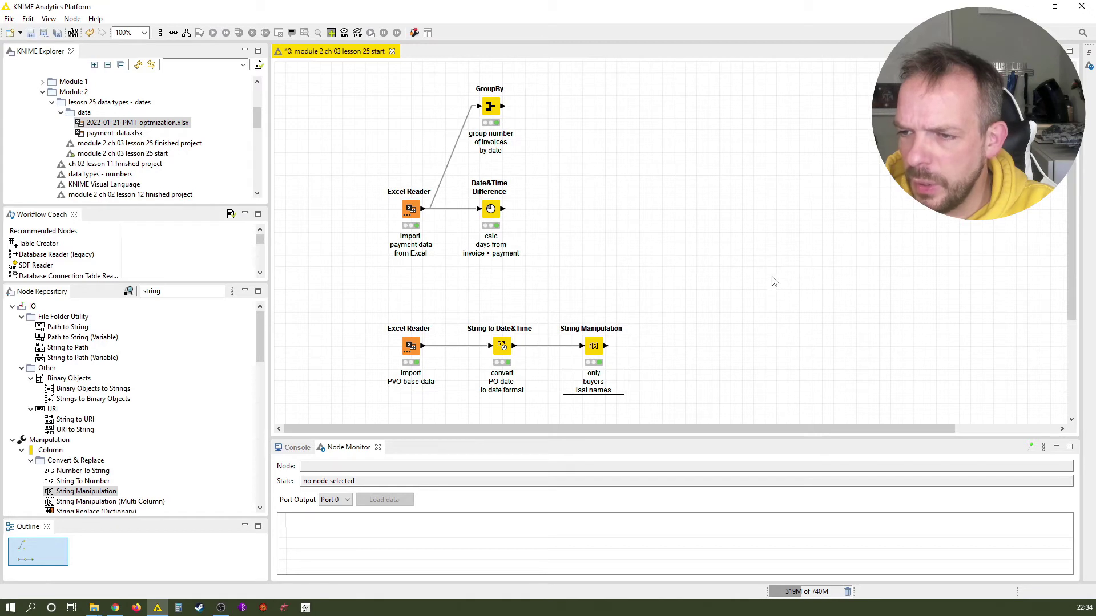
Search the repository for 'extract' and check the String to Date&Time output table
click(129, 293)
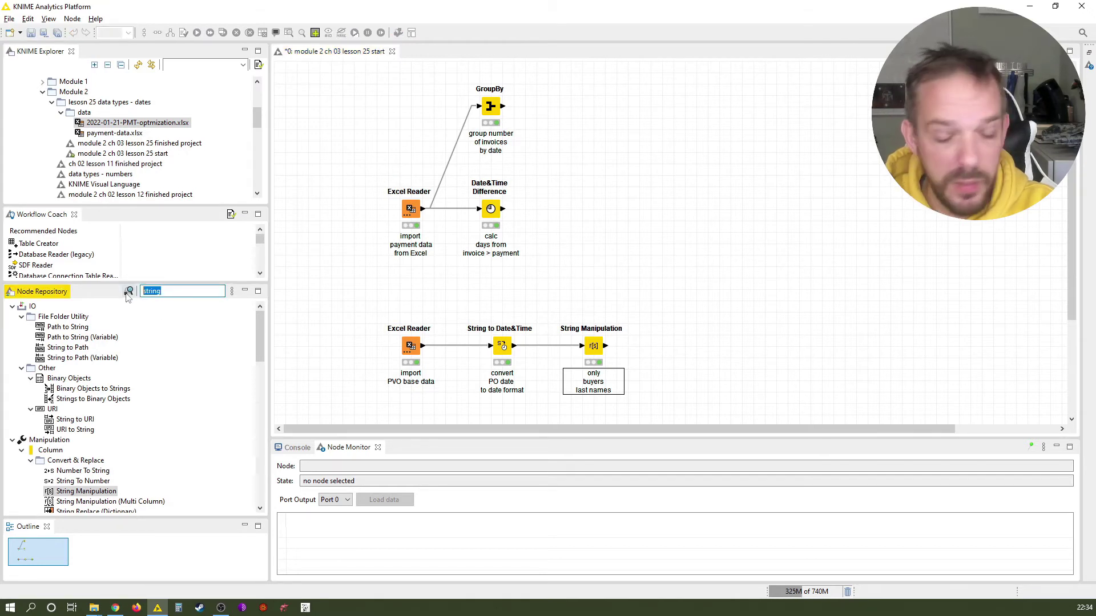
text(extract)
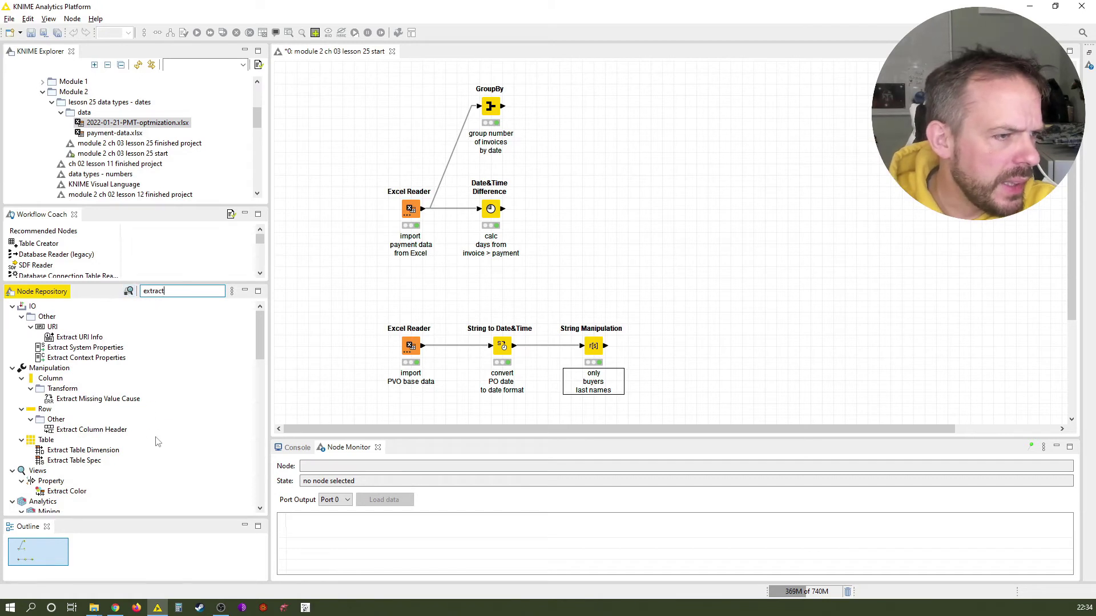
scroll(158, 448, down, 4)
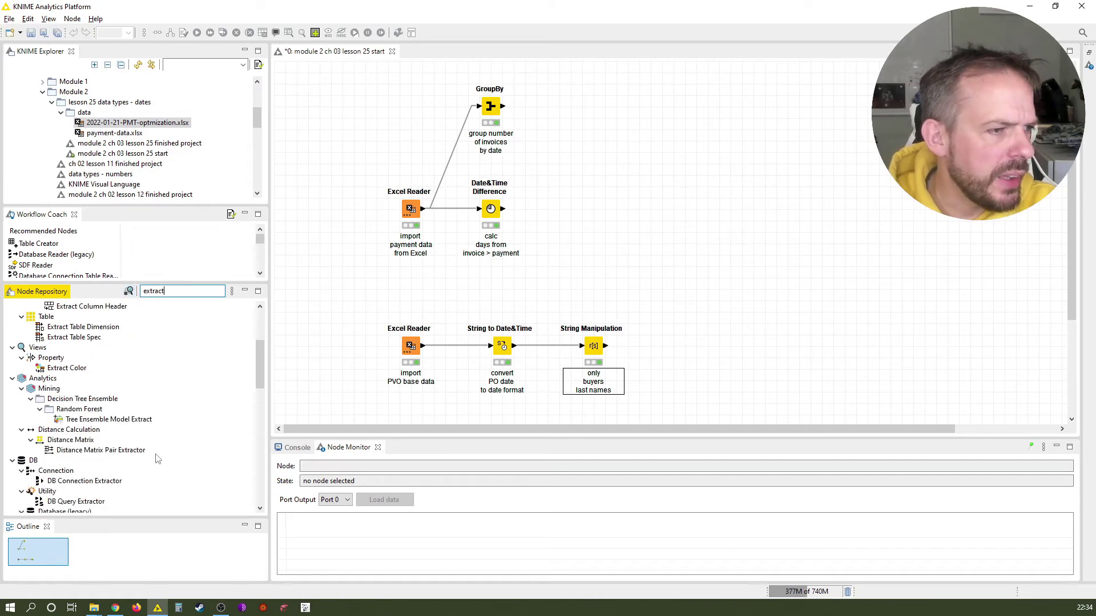
scroll(161, 453, down, 2)
scroll(164, 448, up, 4)
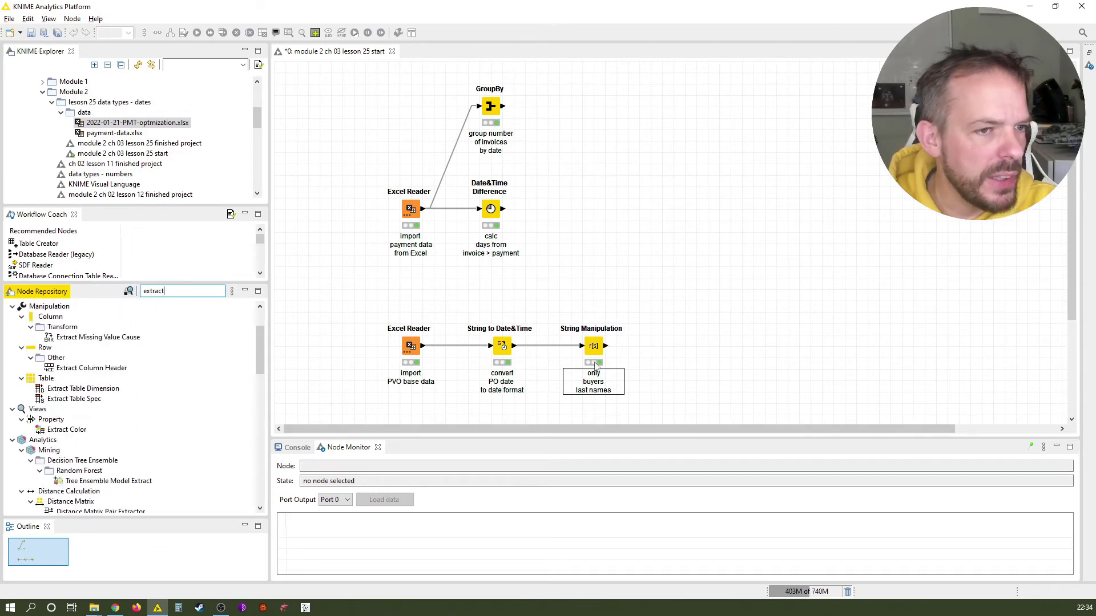
right_click(509, 351)
click(548, 351)
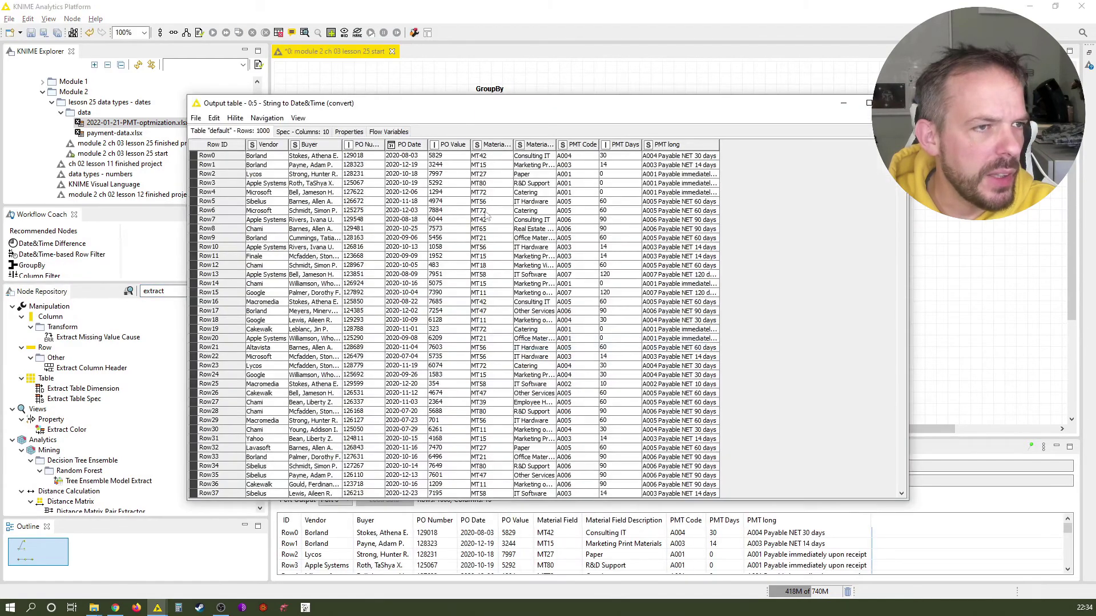
click(893, 103)
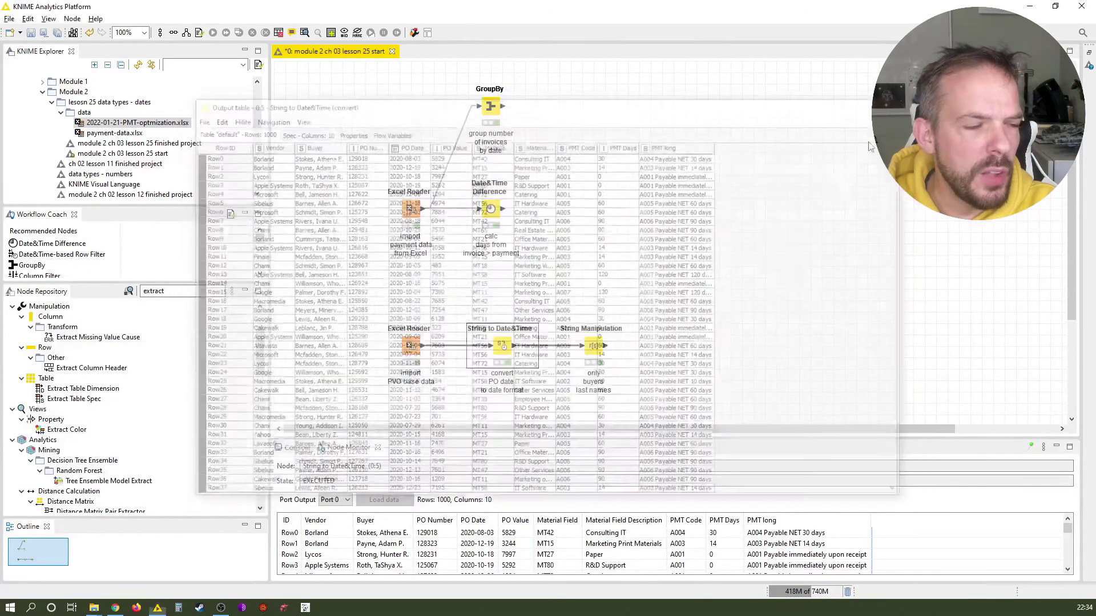
Refine the search to 'extract da' and attach Extract Date&Time Fields after String Manipulation
click(190, 292)
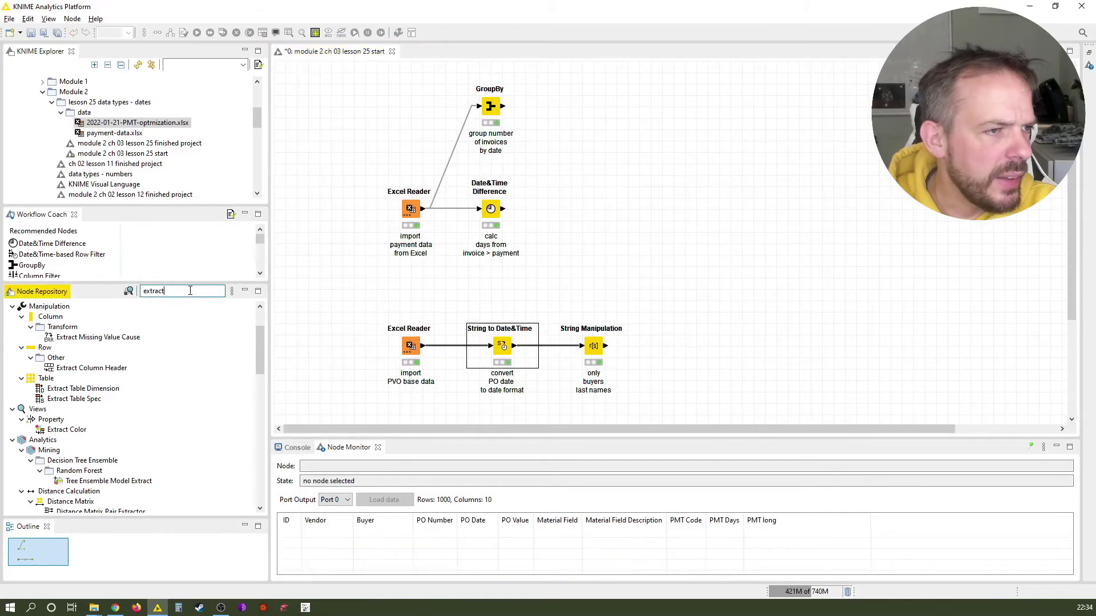
text(da)
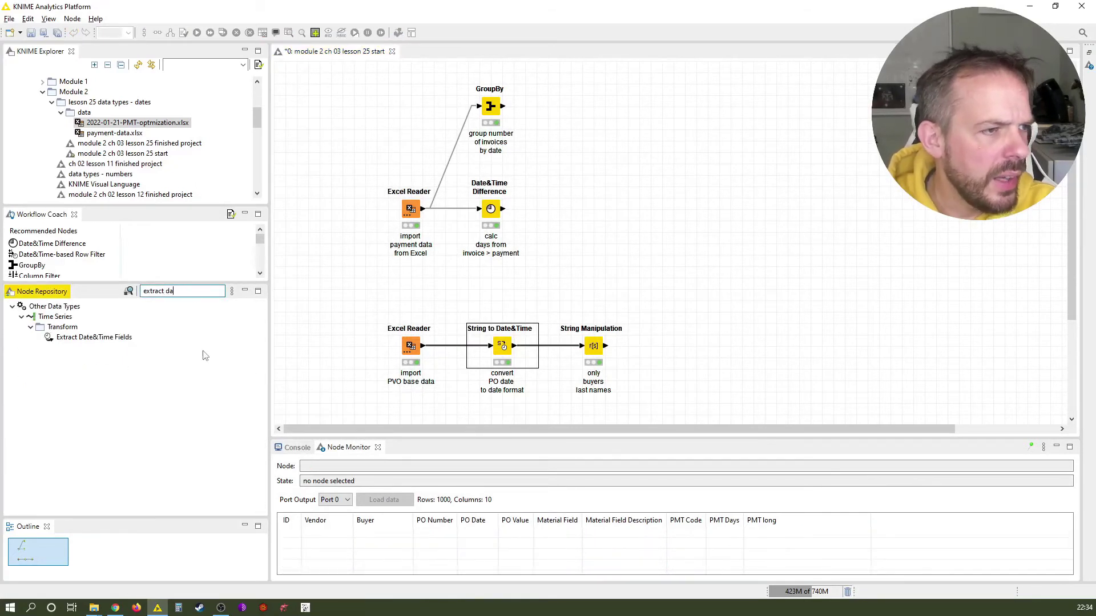
double_click(95, 338)
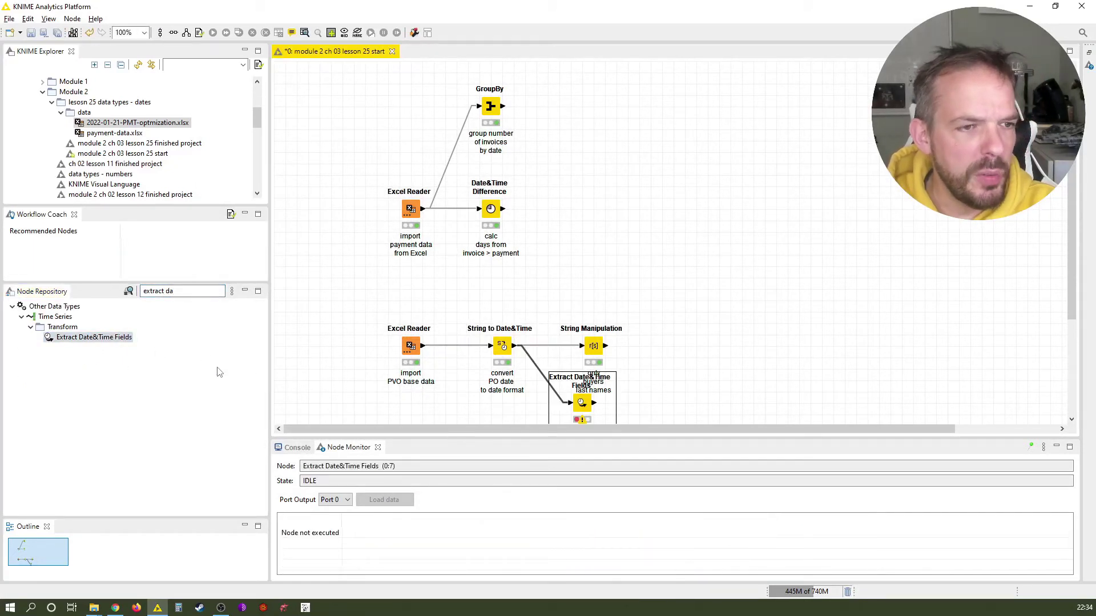
key(ctrl+z)
click(586, 349)
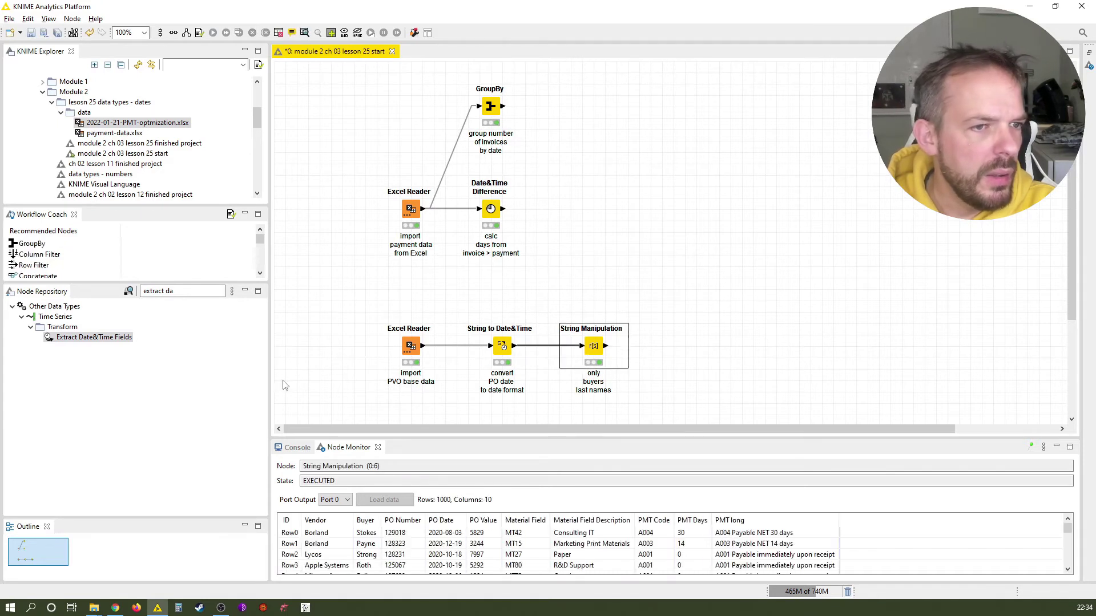
double_click(105, 337)
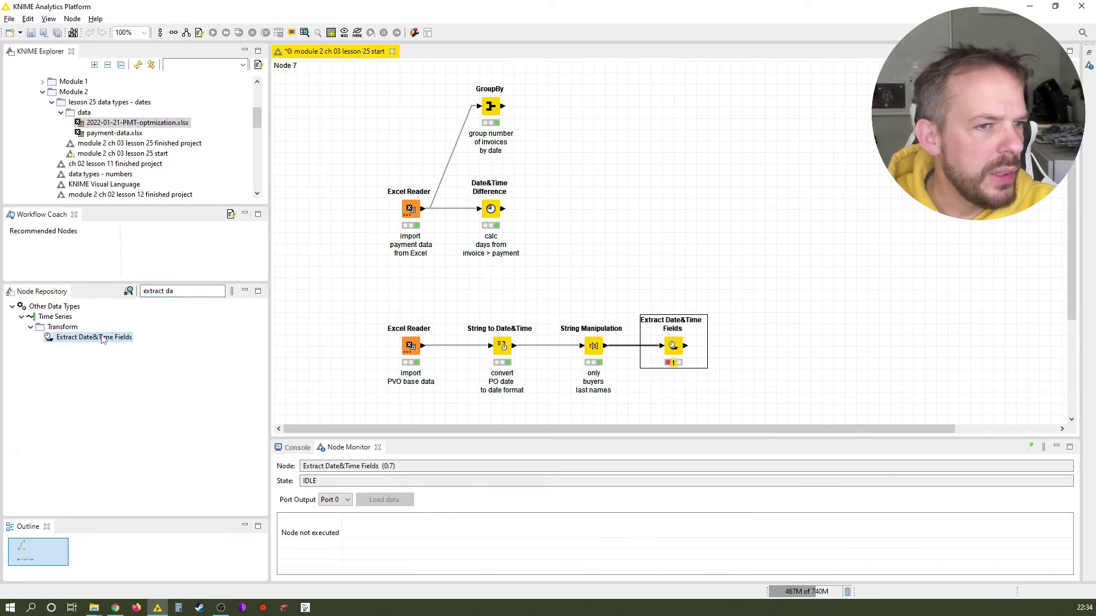
Set Extract Date&Time Fields to extract Month (name) from PO Date with locale en_US
double_click(670, 351)
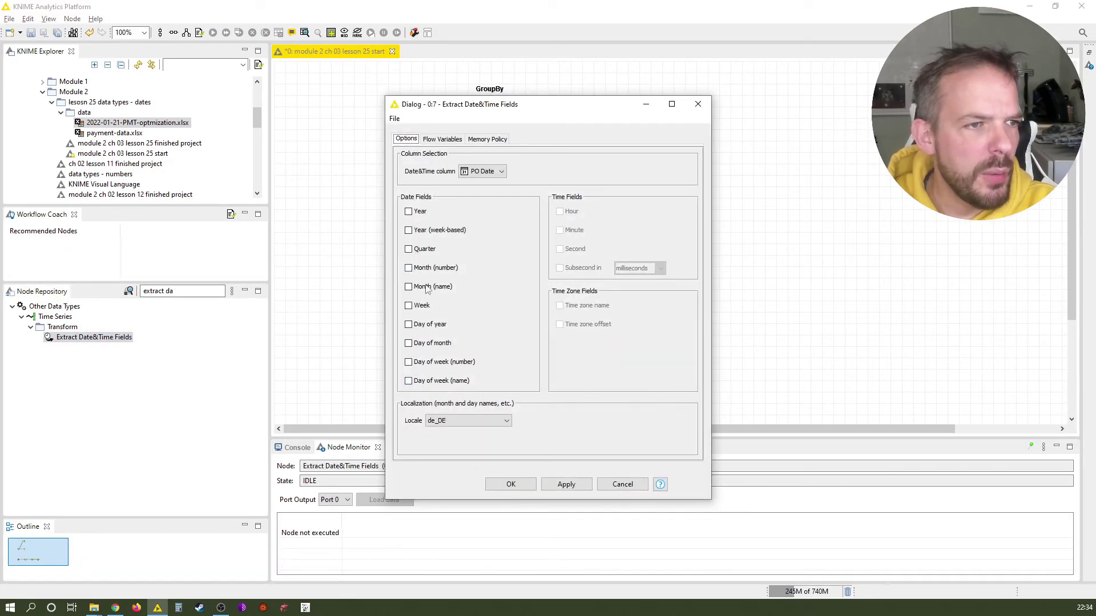
click(426, 288)
click(481, 422)
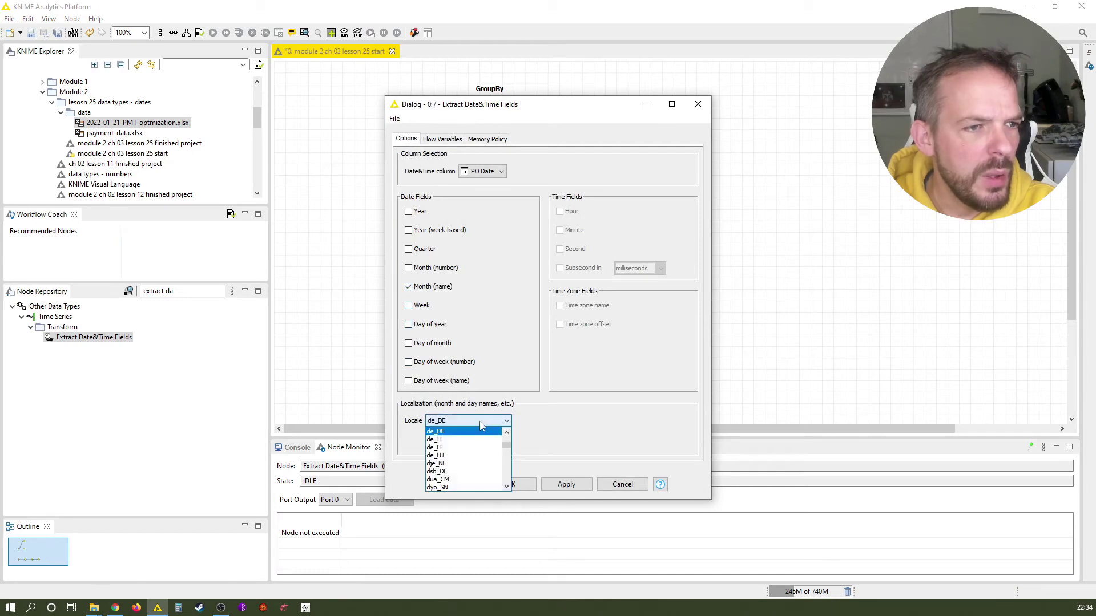
text(en_001)
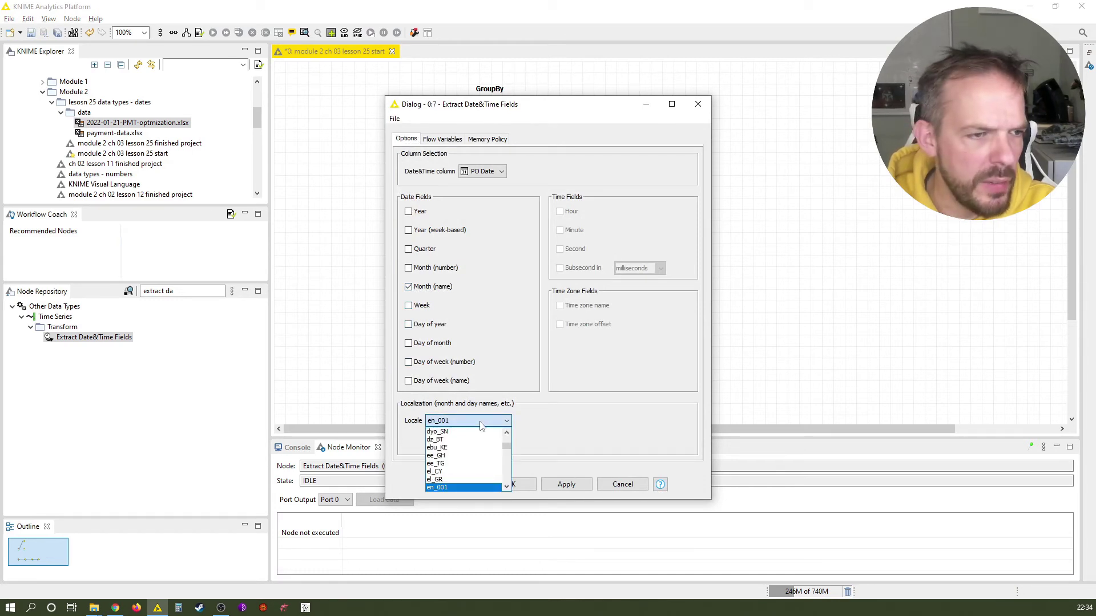
key(Down)
key(Down)
key(Down)
key(Down)
key(Down)
key(Down)
key(Down)
key(Down)
key(Down)
key(Down)
key(Down)
key(Down)
key(Down)
key(Down)
key(Down)
key(Down)
key(Down)
key(Down)
key(Down)
key(Down)
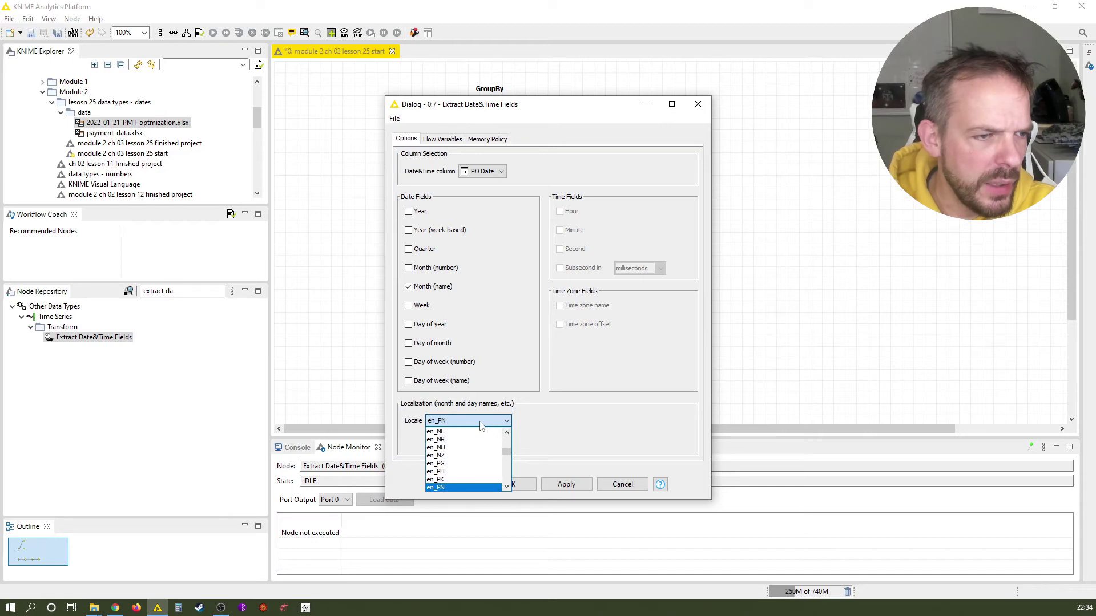
key(Down)
key(Down)
key(Down)
key(Down)
key(Down)
key(Down)
key(Down)
key(Down)
key(Down)
key(Down)
key(Down)
key(Down)
key(Down)
key(Down)
key(Down)
key(Down)
key(Down)
key(Down)
key(Down)
key(Down)
key(Up)
key(Return)
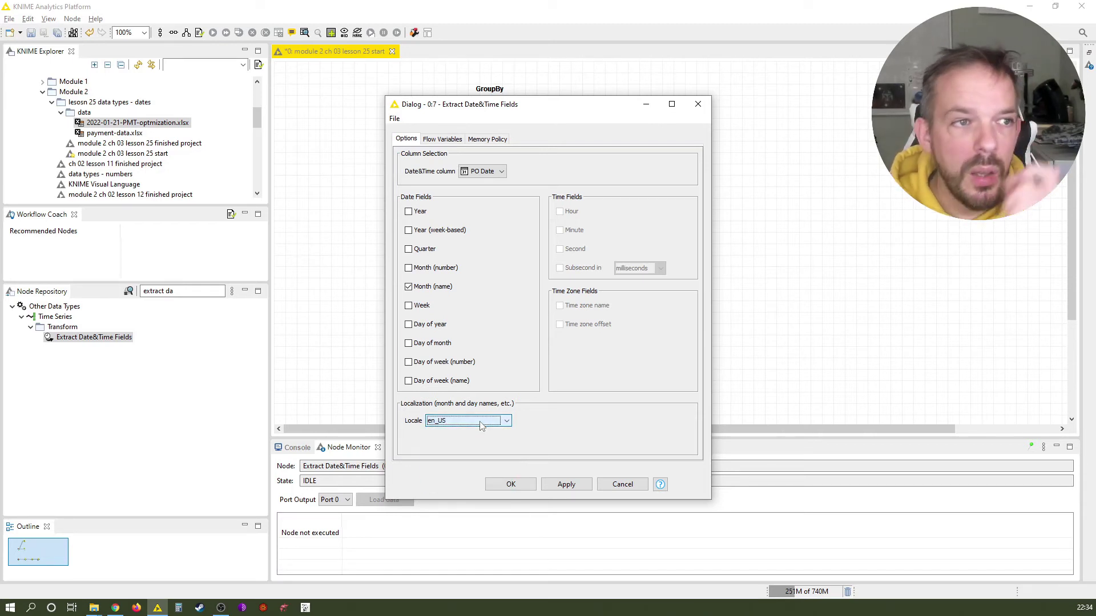
click(510, 483)
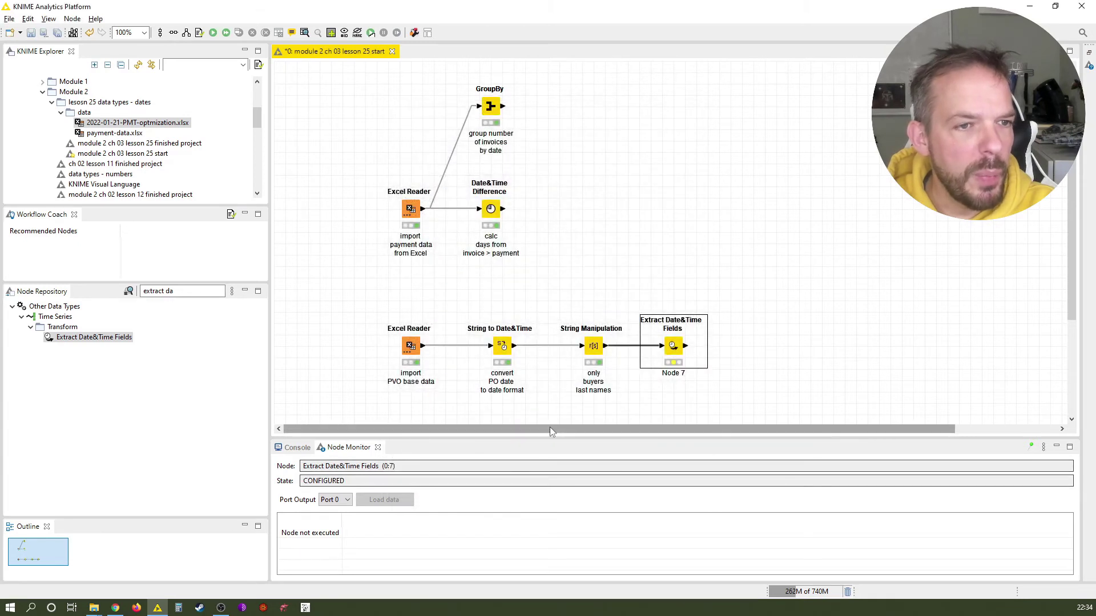
Label the extraction node 'extract months (name) en-US' on three lines
key(F2)
text(extract)
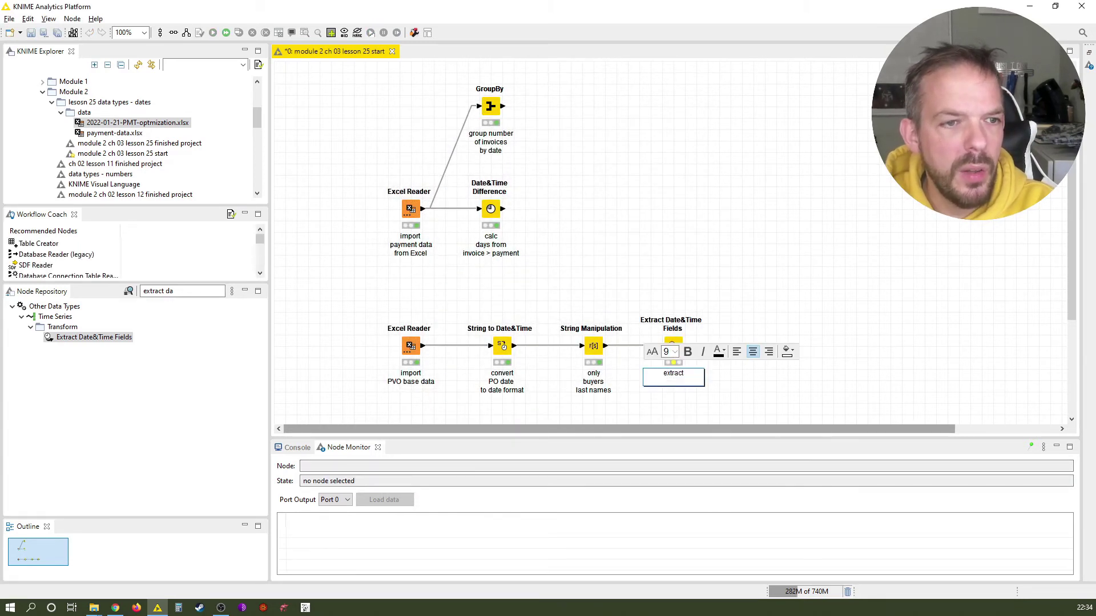
key(Return)
text(mo)
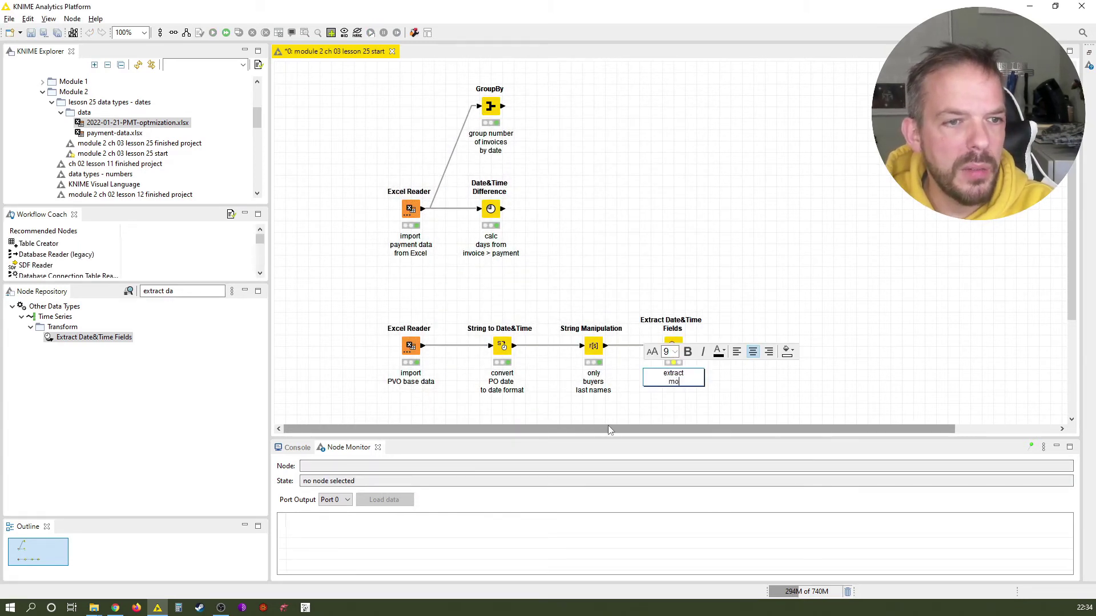
text(nths /)
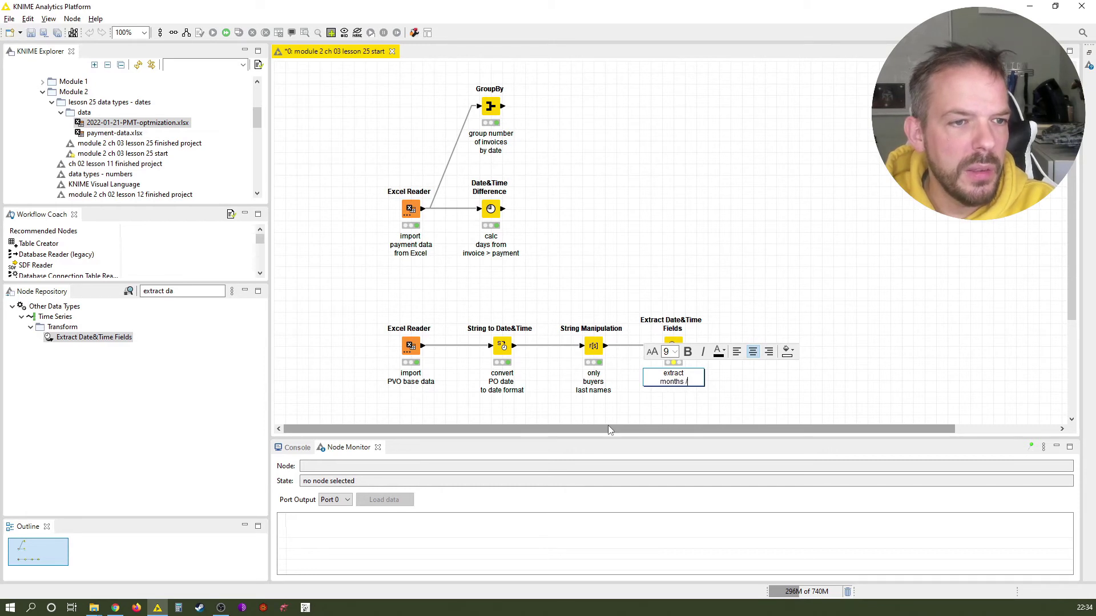
key(BackSpace)
text((name))
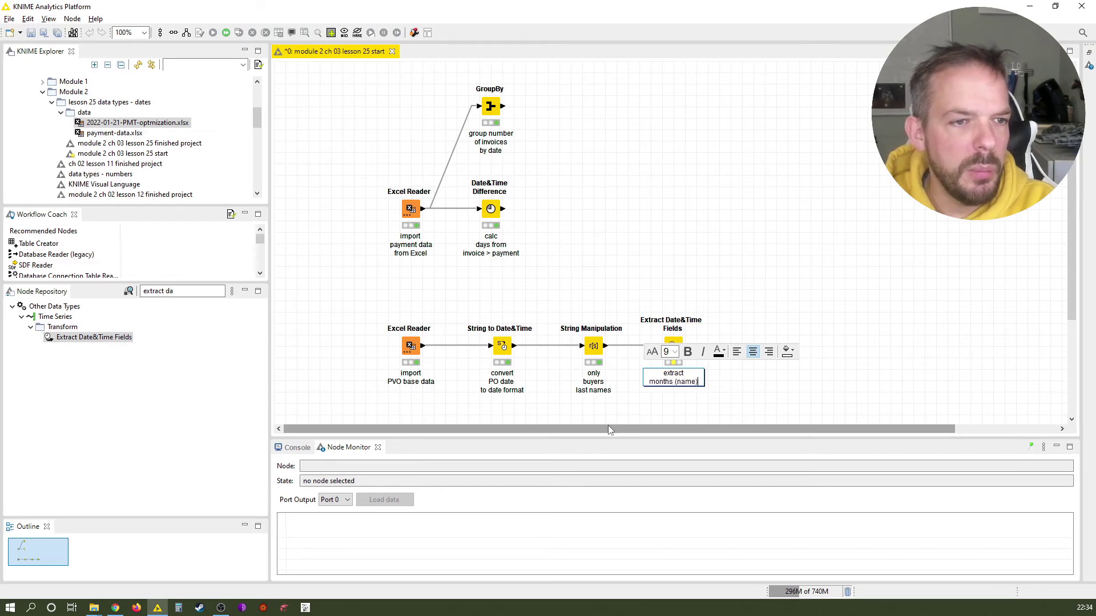
key(Return)
text(en-US)
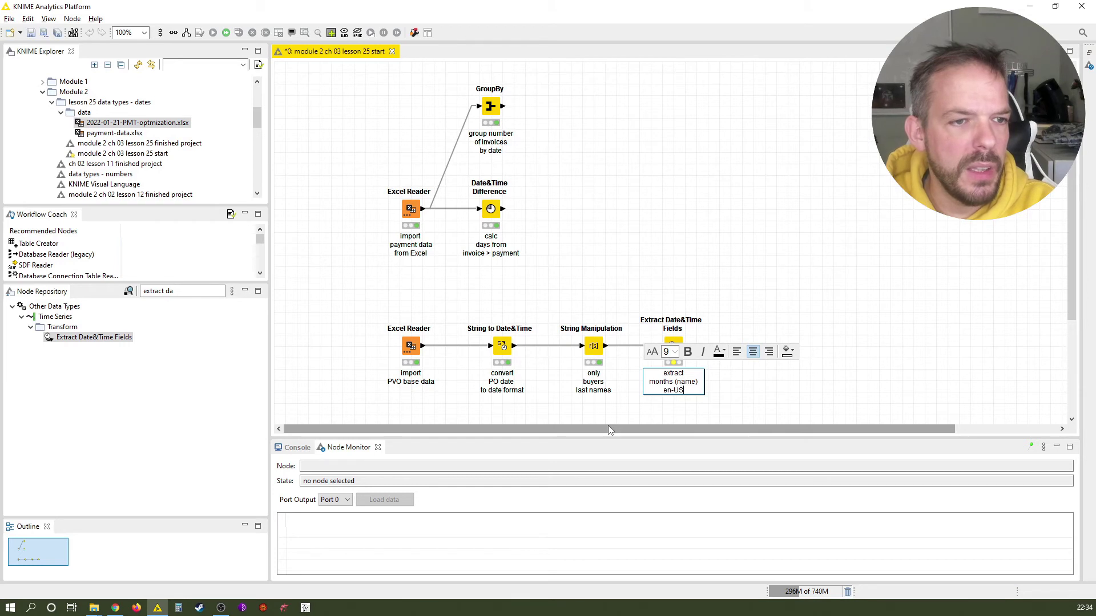
click(672, 347)
Execute the extraction node and check the new Month (name) column in its output table
right_click(671, 346)
click(692, 99)
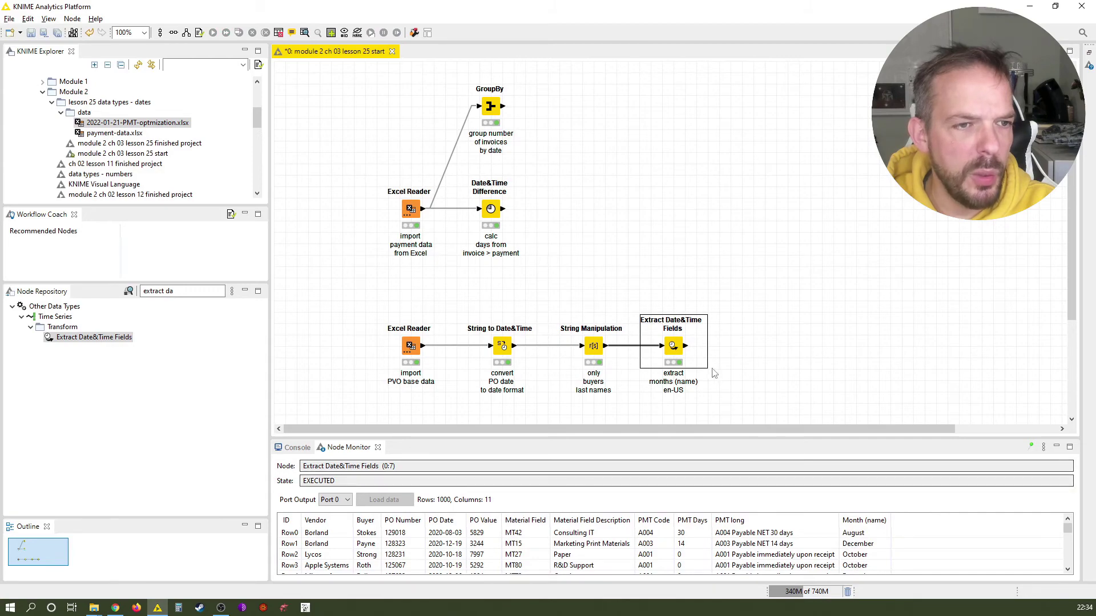
right_click(685, 362)
click(742, 343)
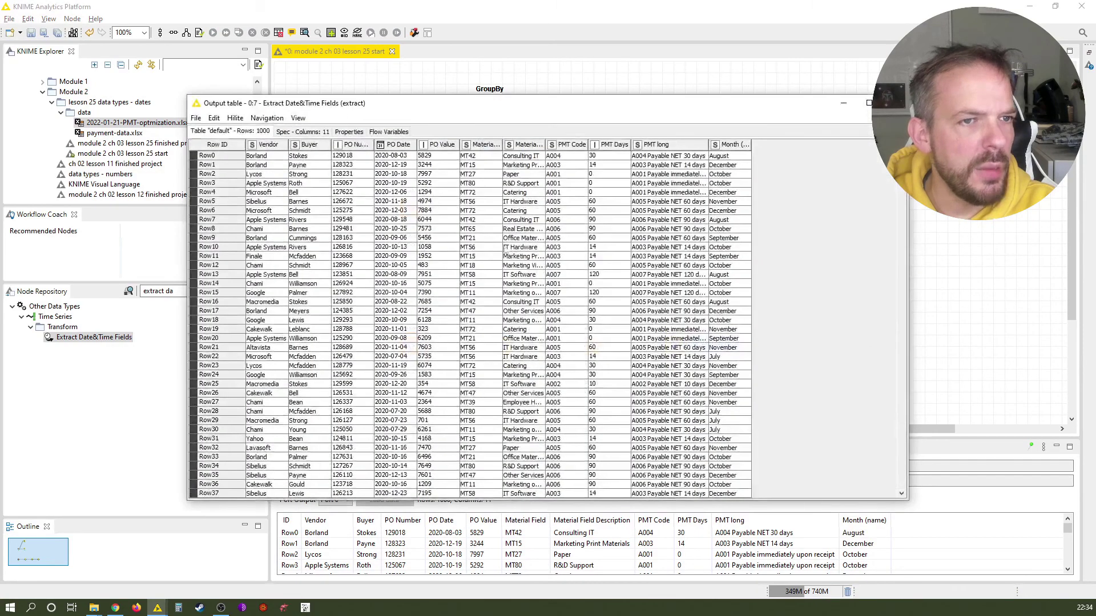
click(895, 103)
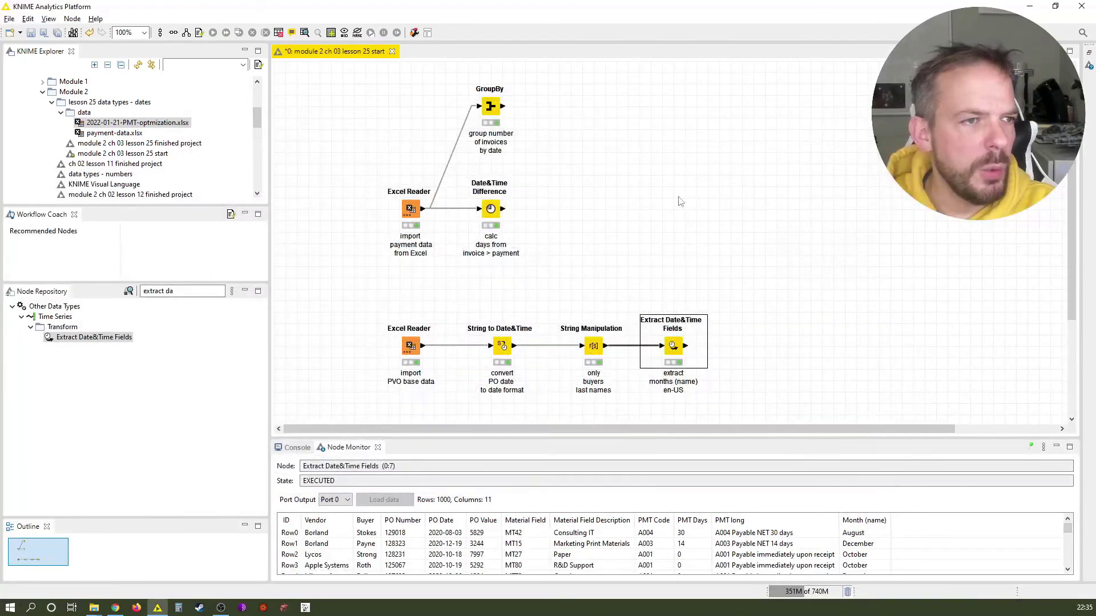
Search for 'pivot' and add a Pivoting node after Extract Date&Time Fields
click(183, 291)
text(pivoit)
key(BackSpace)
key(BackSpace)
text(t)
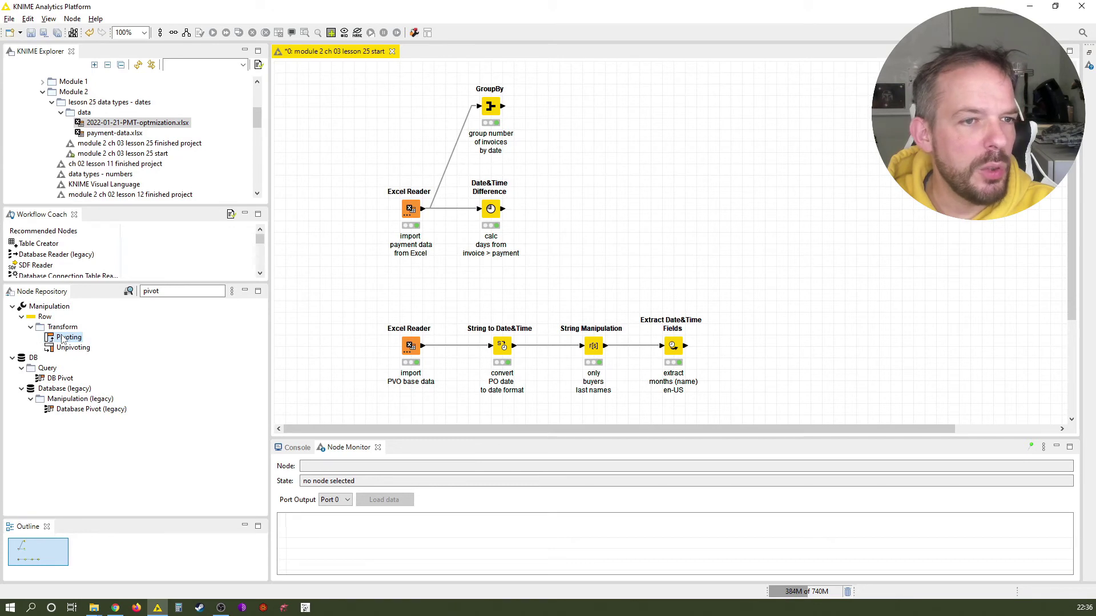
click(674, 349)
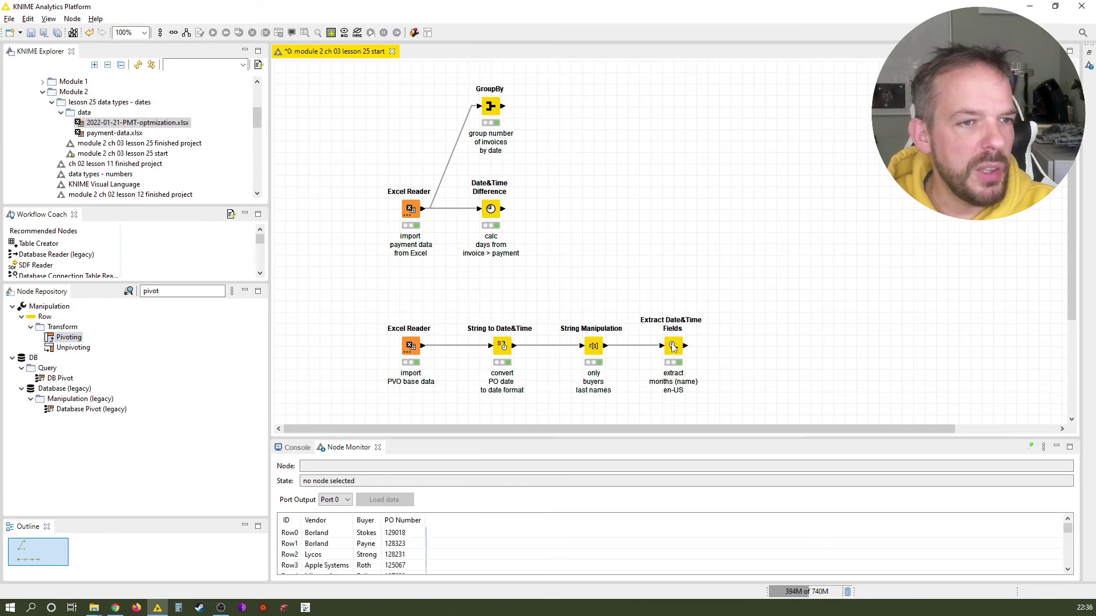
double_click(66, 338)
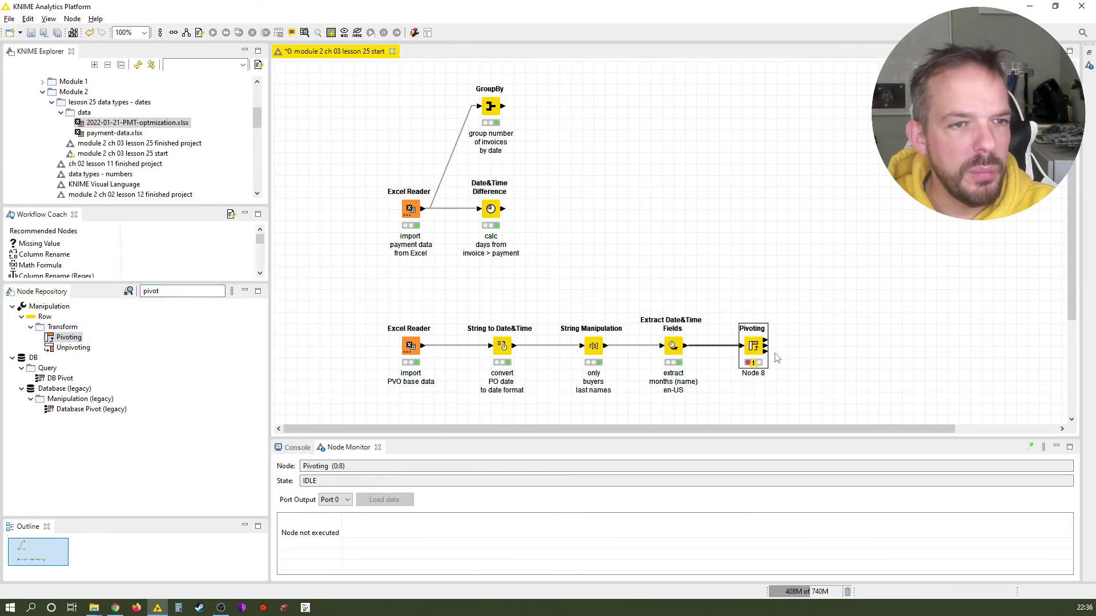
In the Pivoting settings, group by Month (name) and pivot on Buyer
double_click(753, 346)
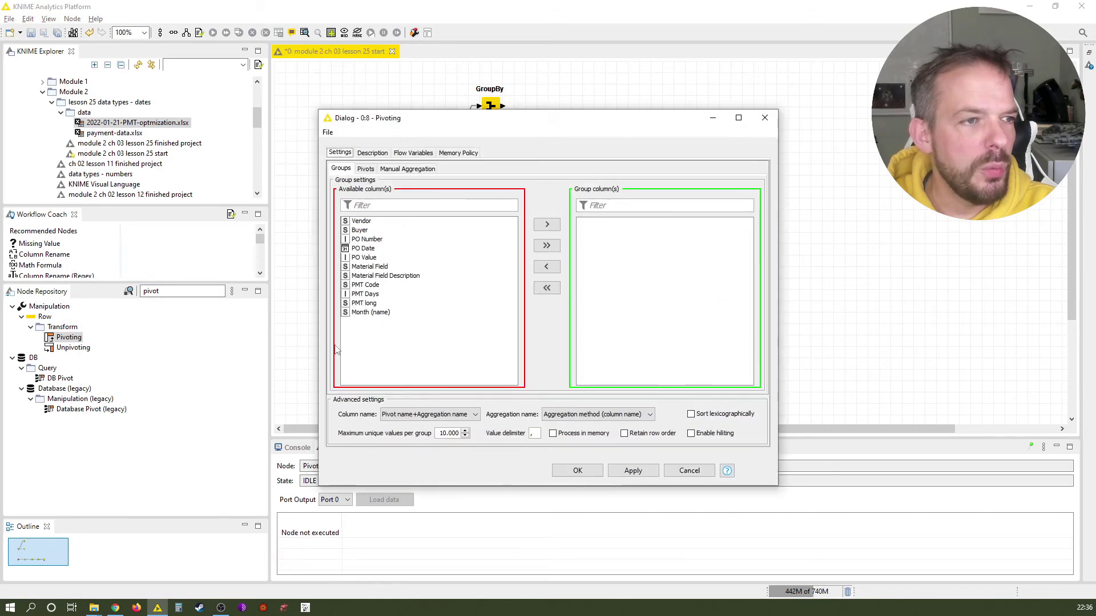
click(371, 313)
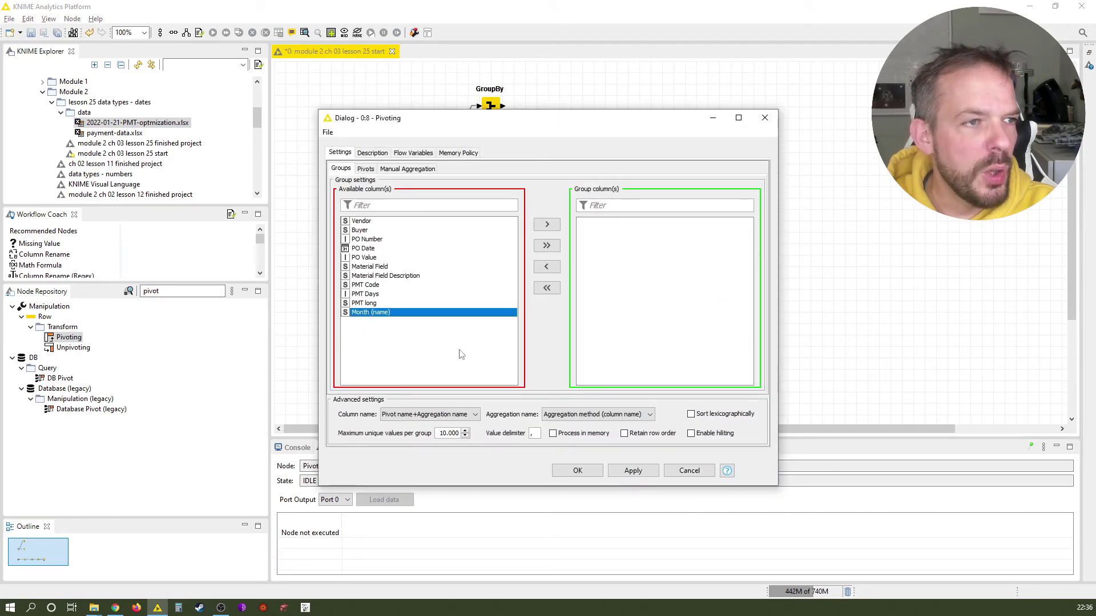
click(548, 225)
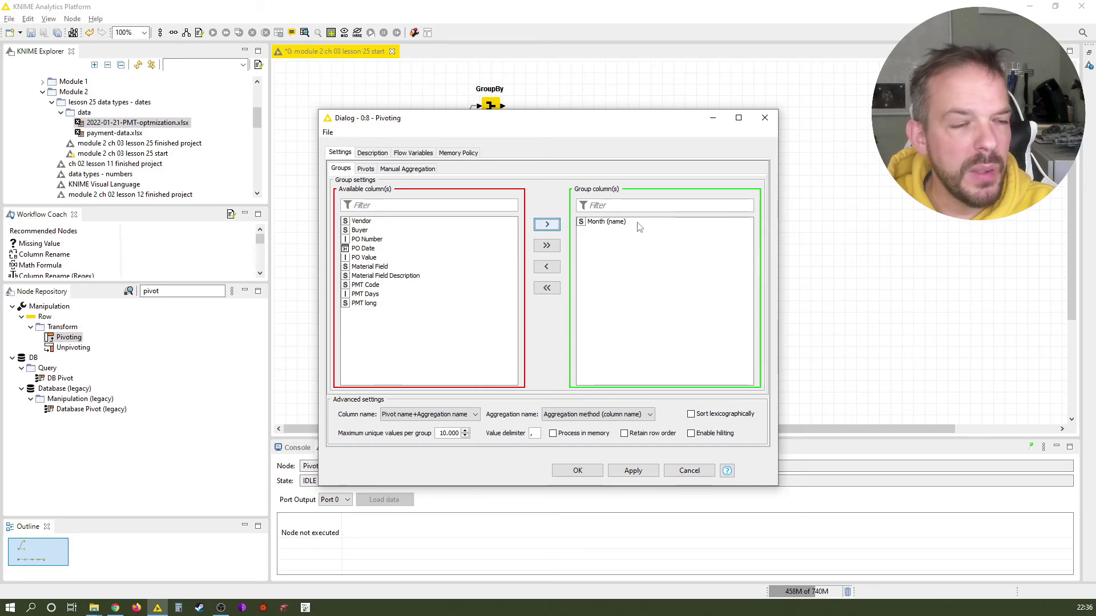
click(365, 169)
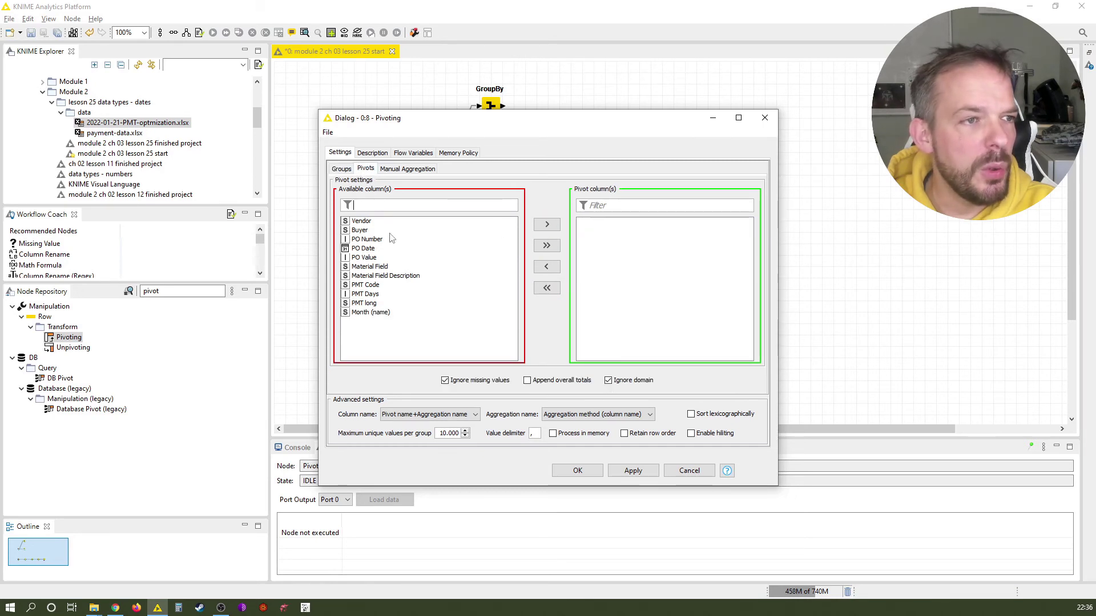
double_click(357, 230)
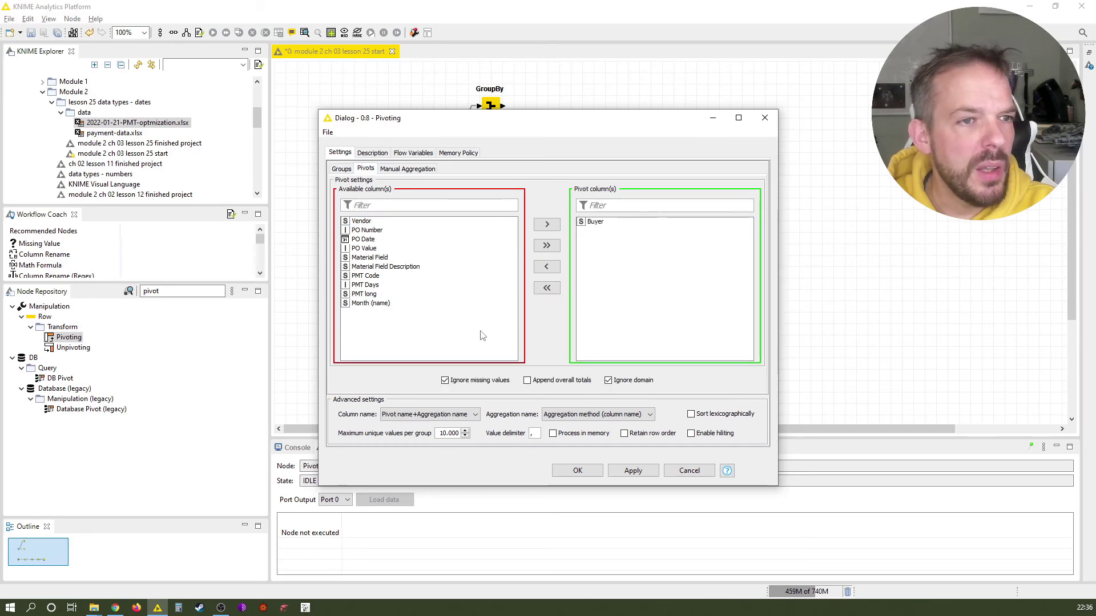
Aggregate PO Number with Count and name result columns by Pivot name
click(406, 169)
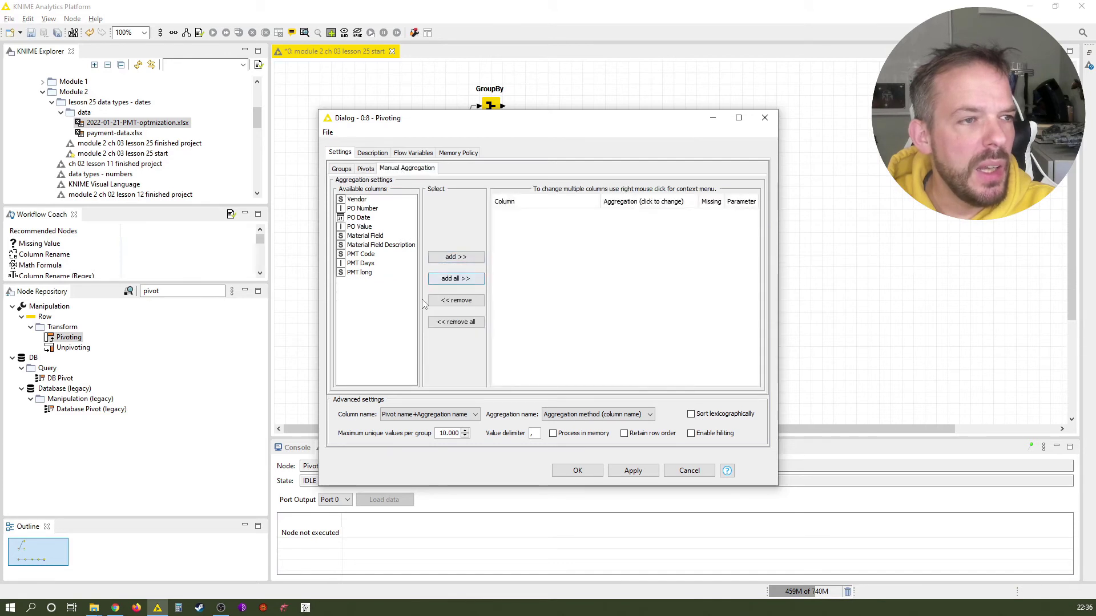
double_click(361, 209)
click(664, 215)
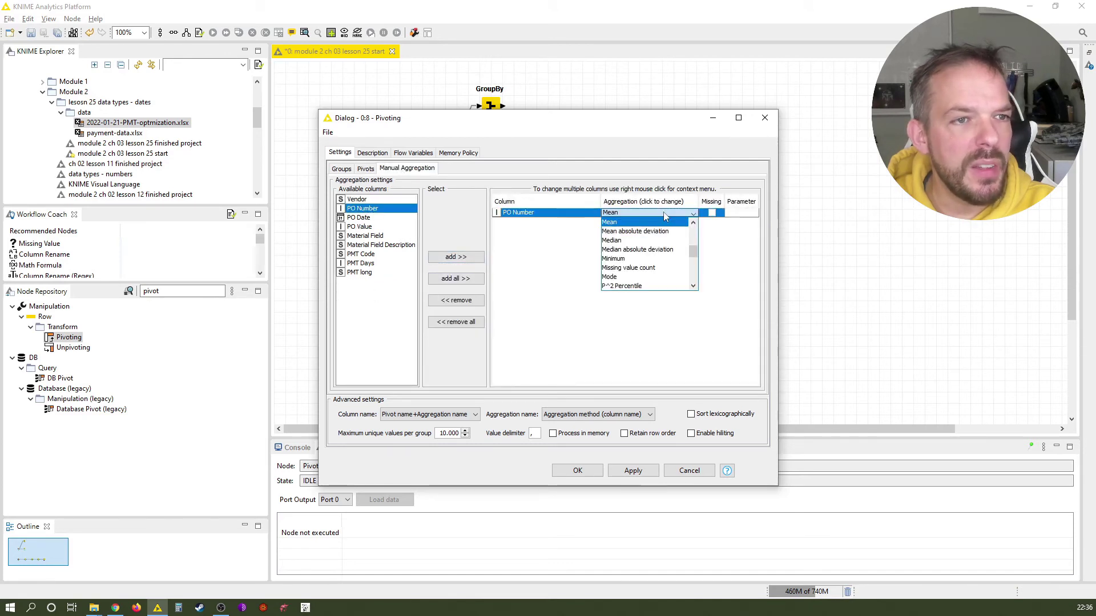
scroll(694, 251, up, 3)
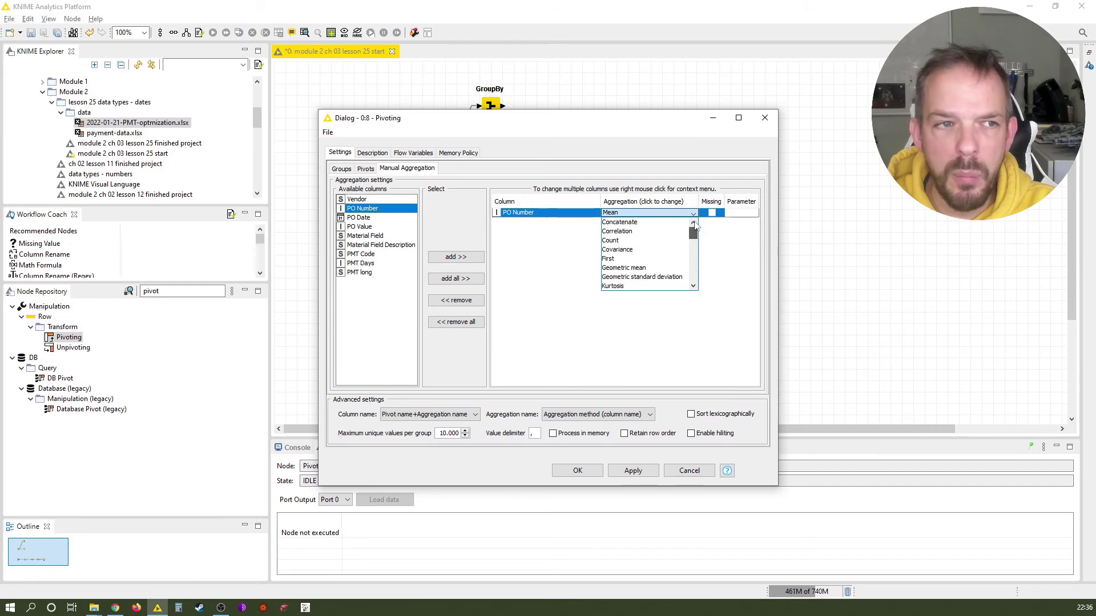
click(665, 247)
click(395, 416)
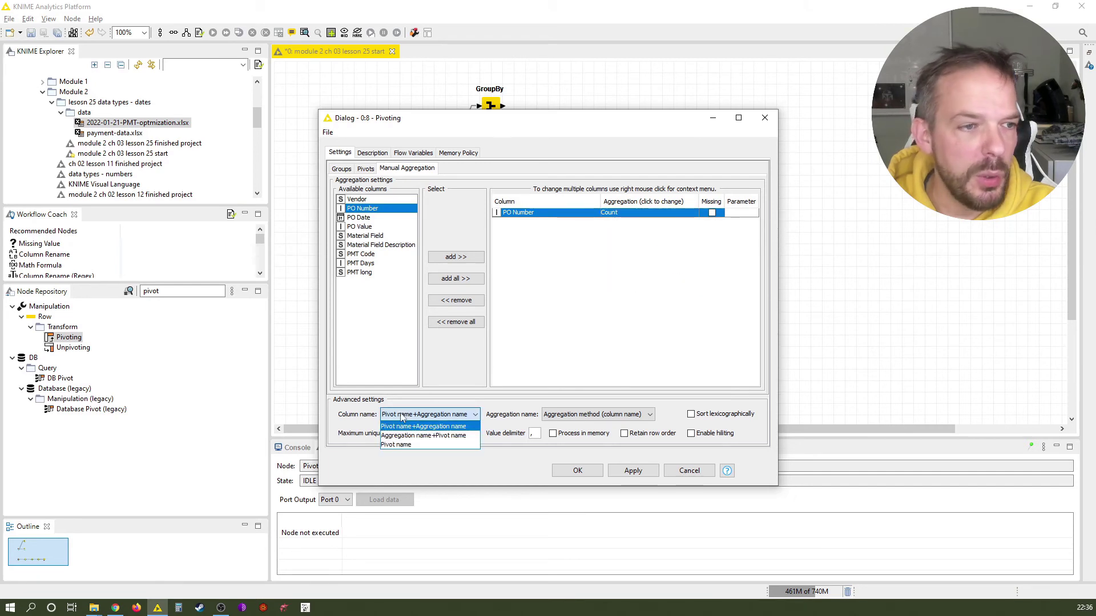
click(396, 449)
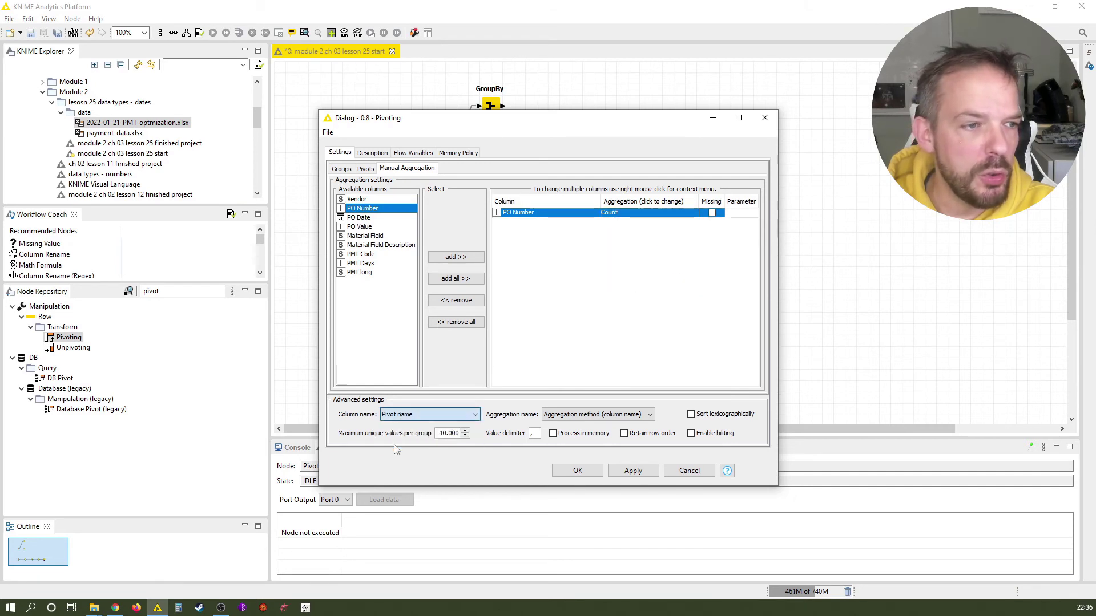
Confirm the Pivoting settings and label the node 'pivot num of POs by buyer and month'
click(578, 471)
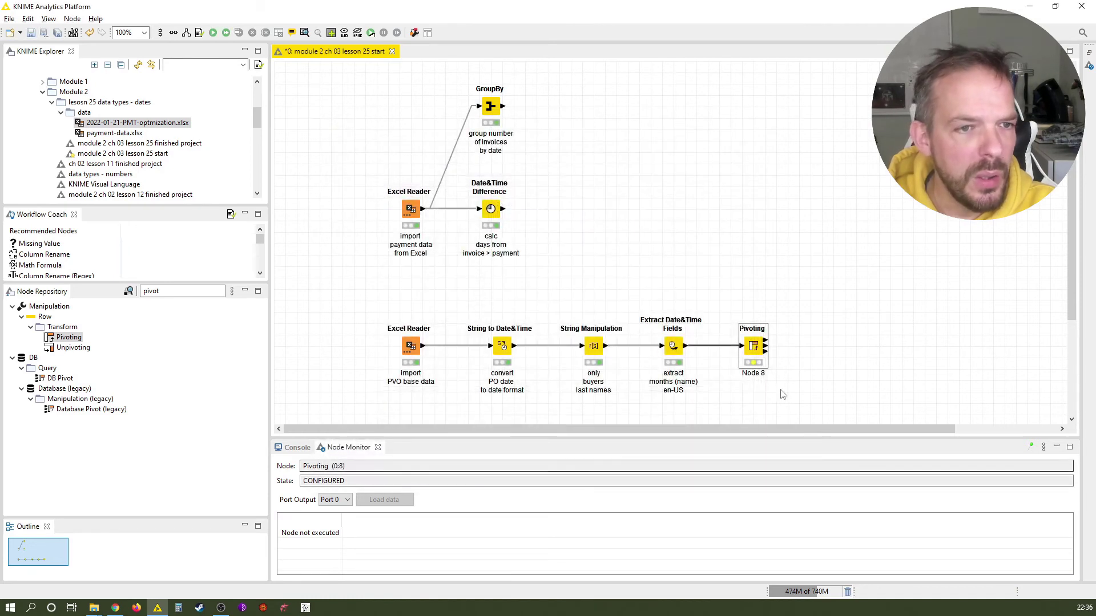
right_click(752, 347)
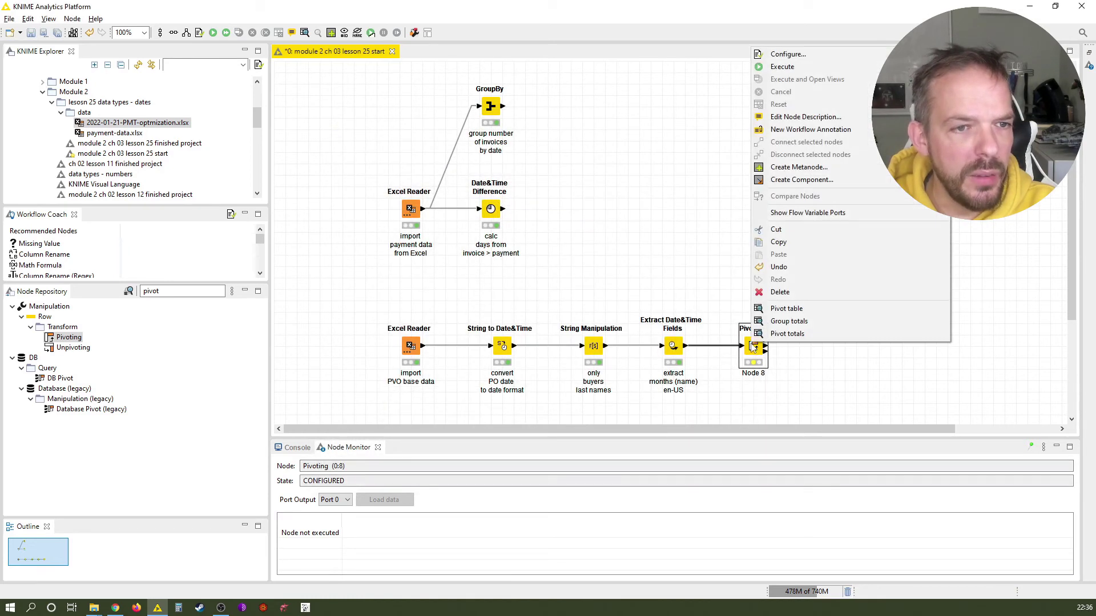
click(762, 398)
click(760, 366)
click(753, 373)
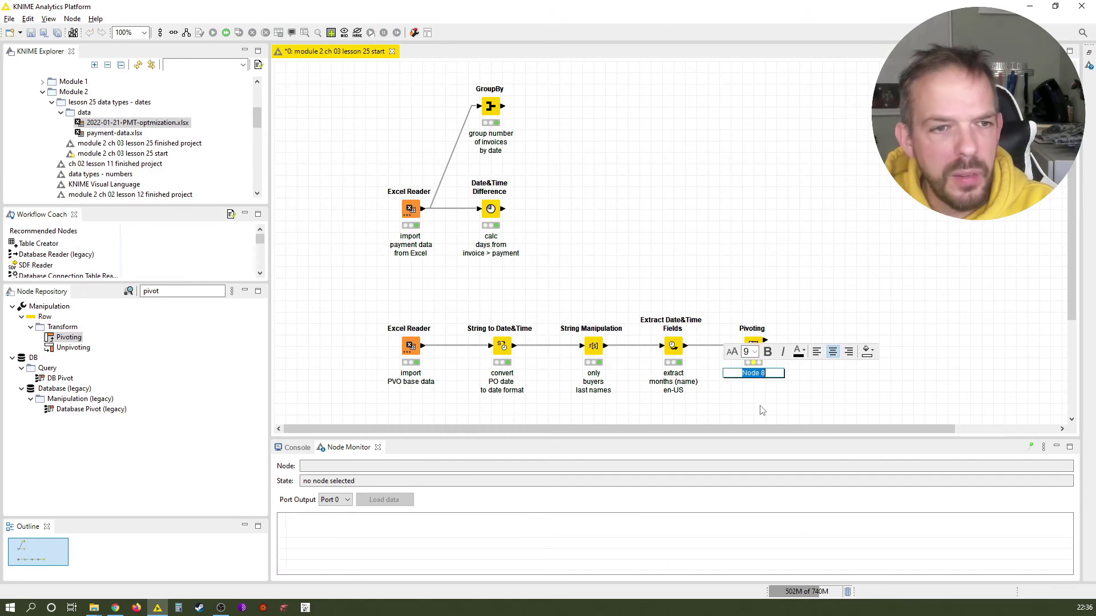
text(pivot)
key(Return)
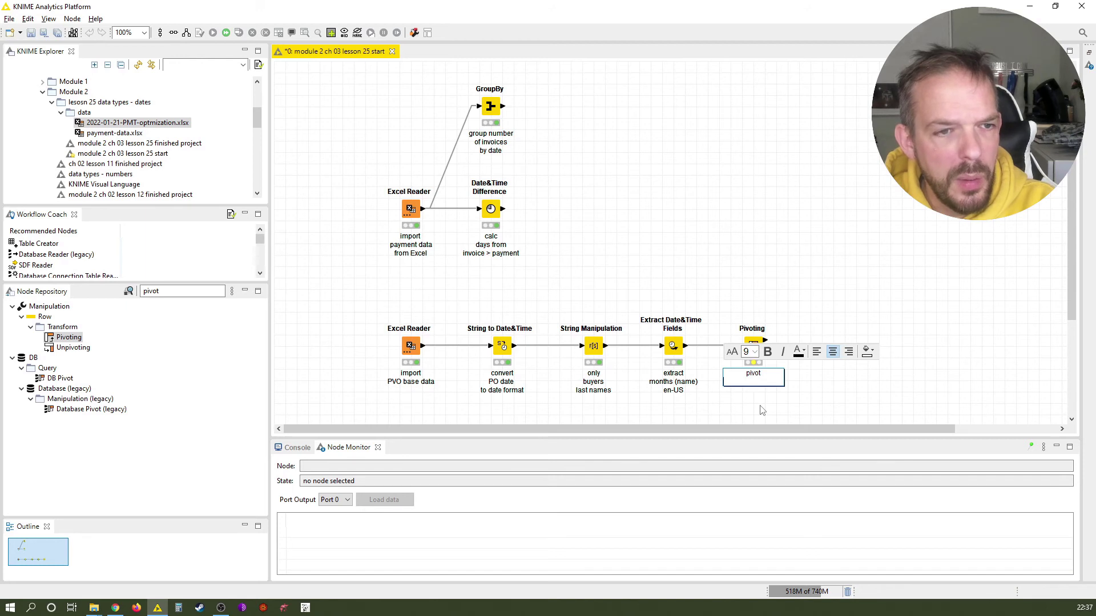
text(num of POs by buyer and month)
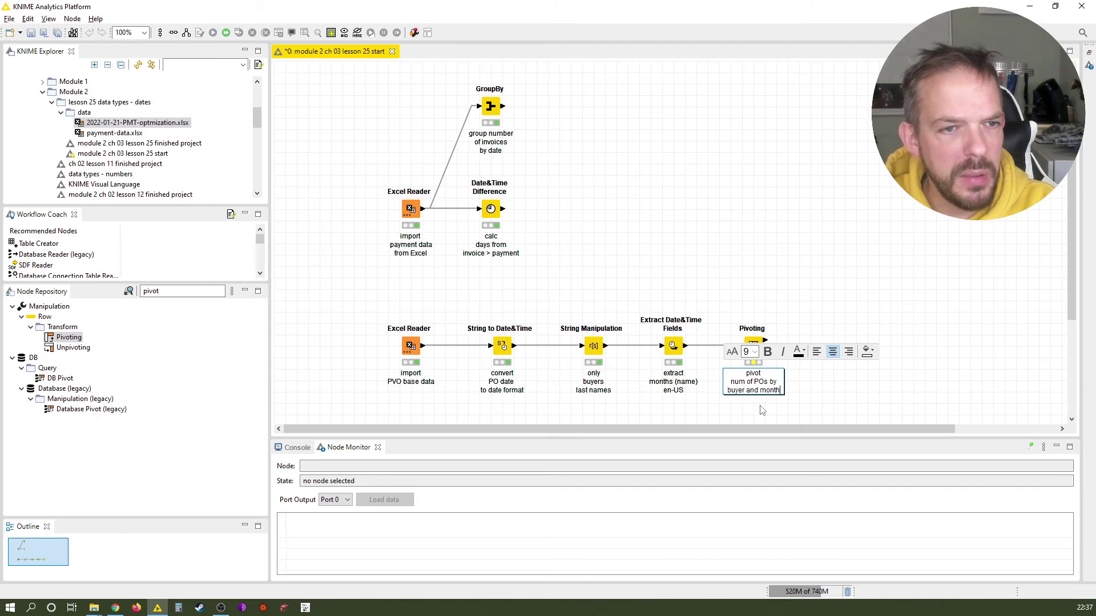
click(695, 293)
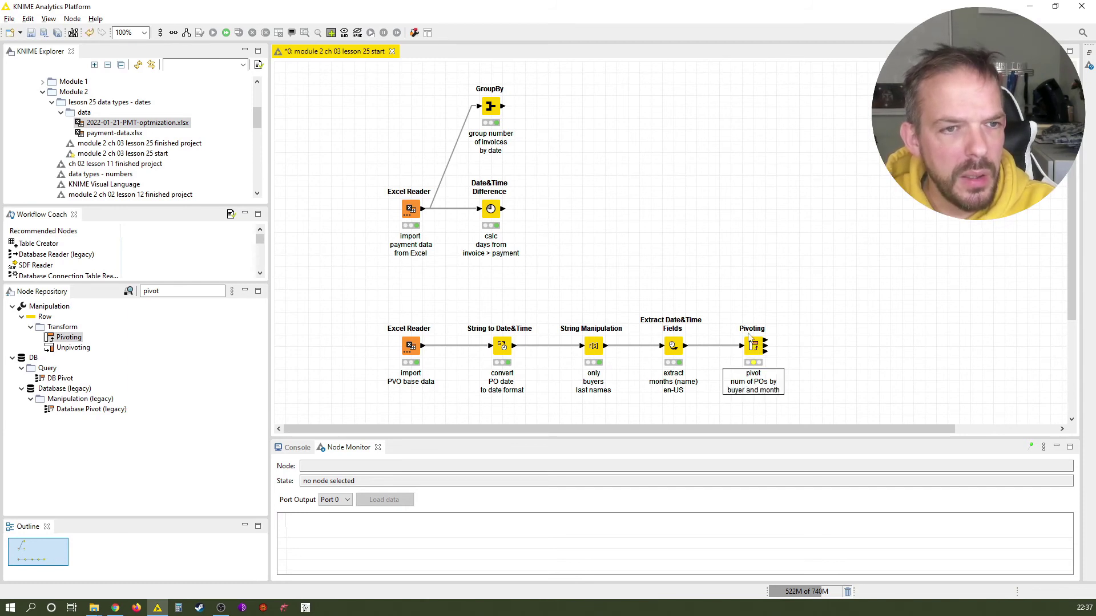
Execute the Pivoting node and review its 6-month by 26-buyer count table
right_click(750, 337)
click(793, 64)
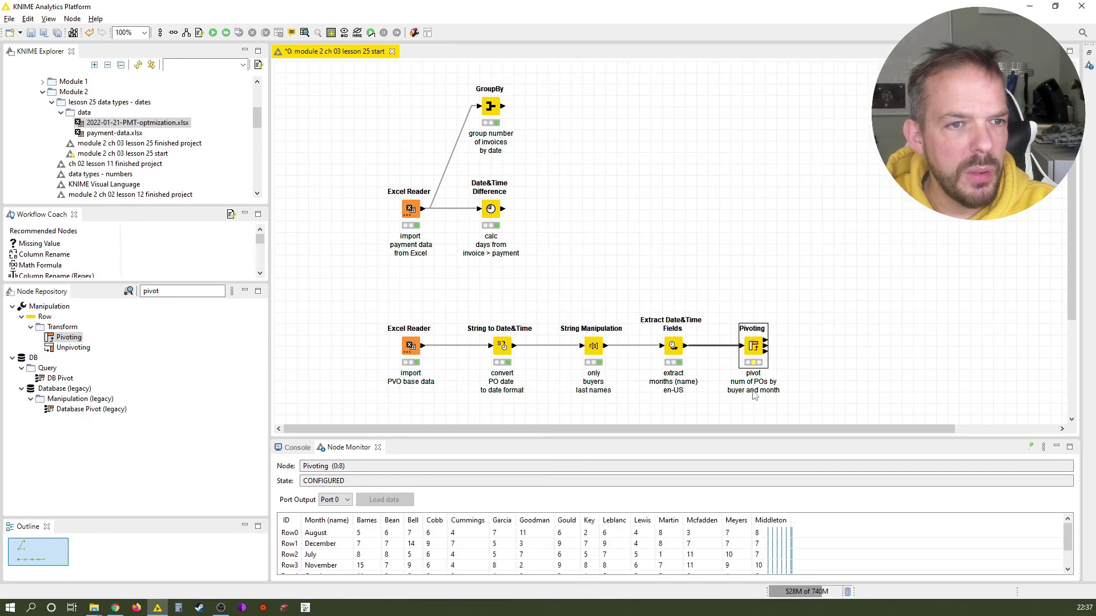
key(F7)
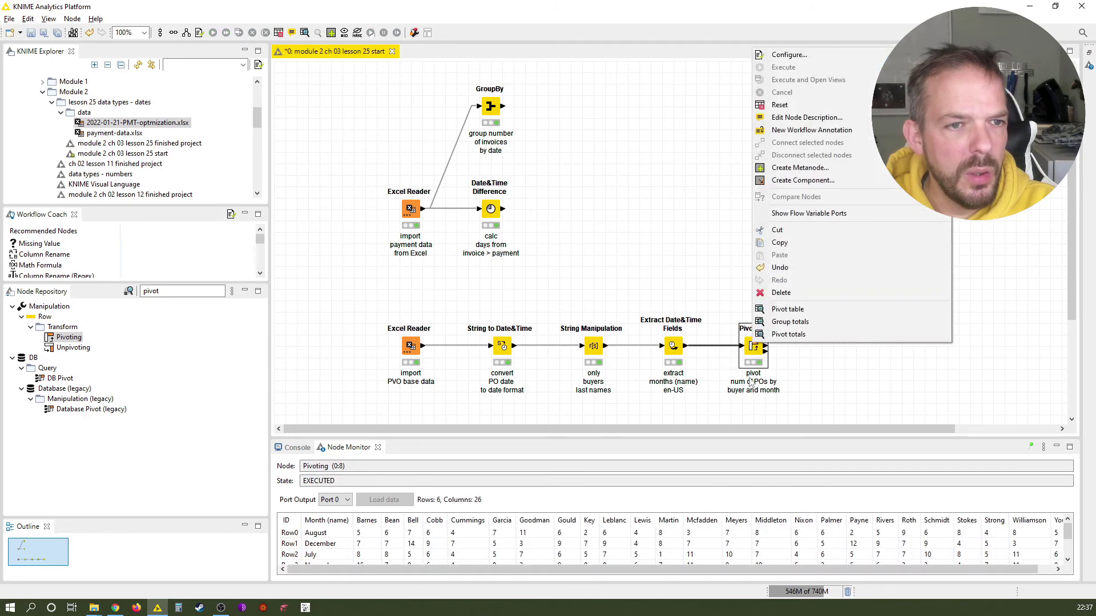
click(787, 308)
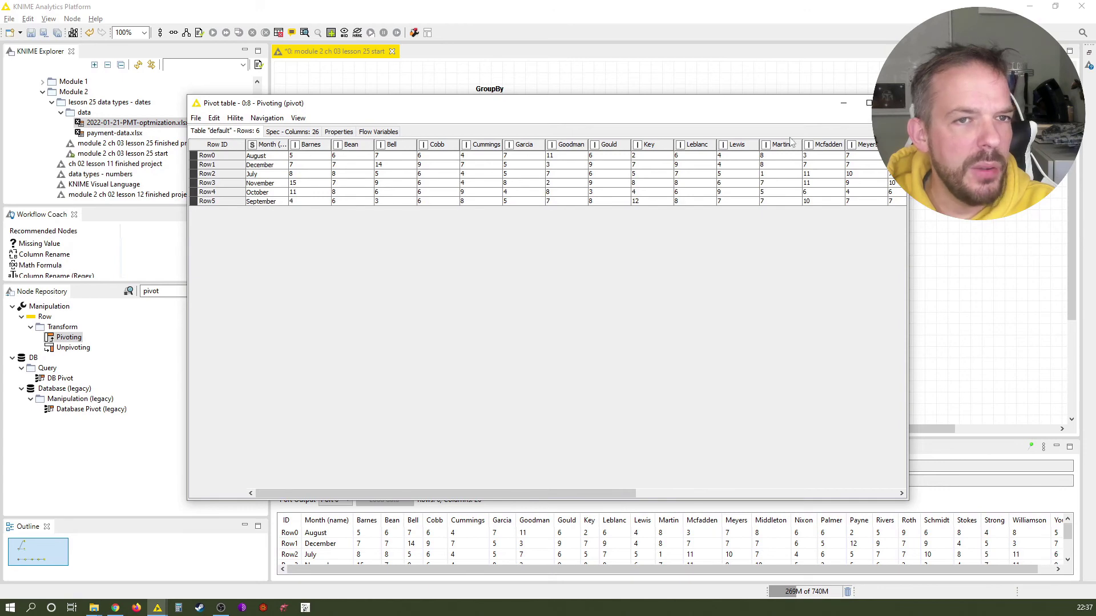
click(894, 102)
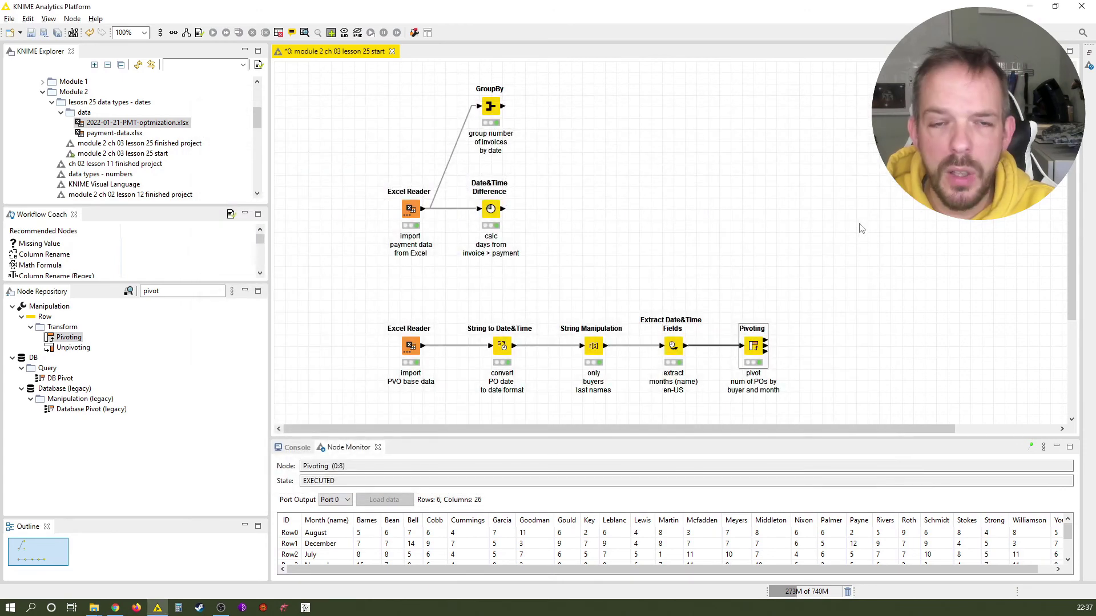